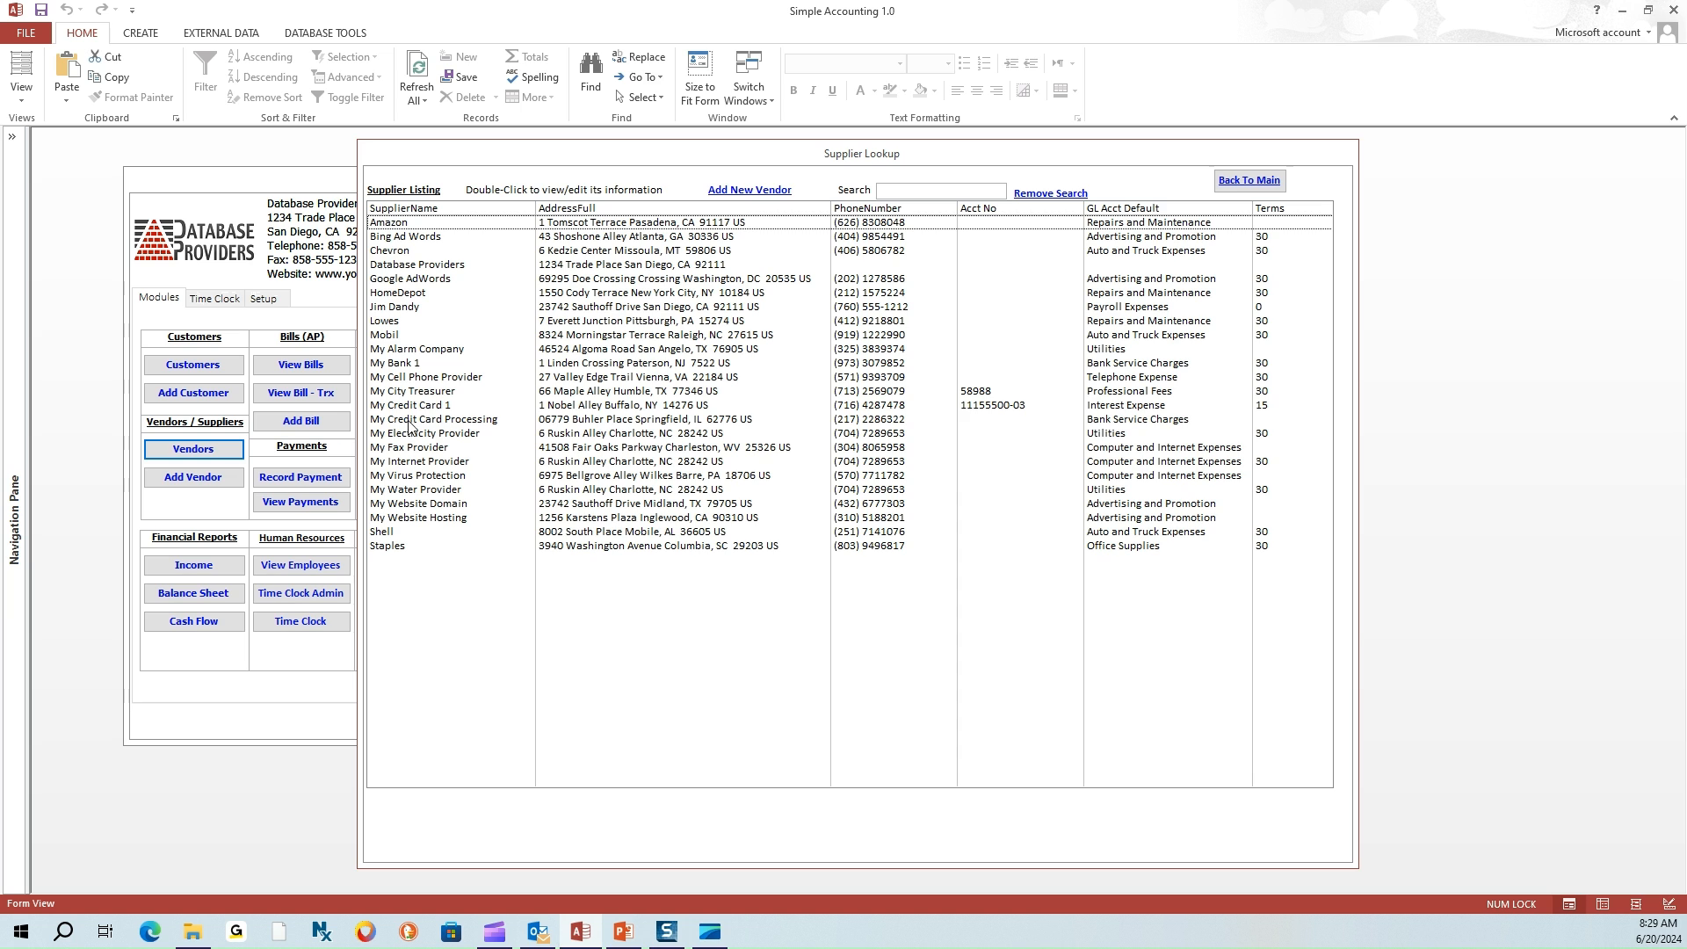
Open My Credit Card 1's Supplier Info and review its name and main address fields
double_click(412, 406)
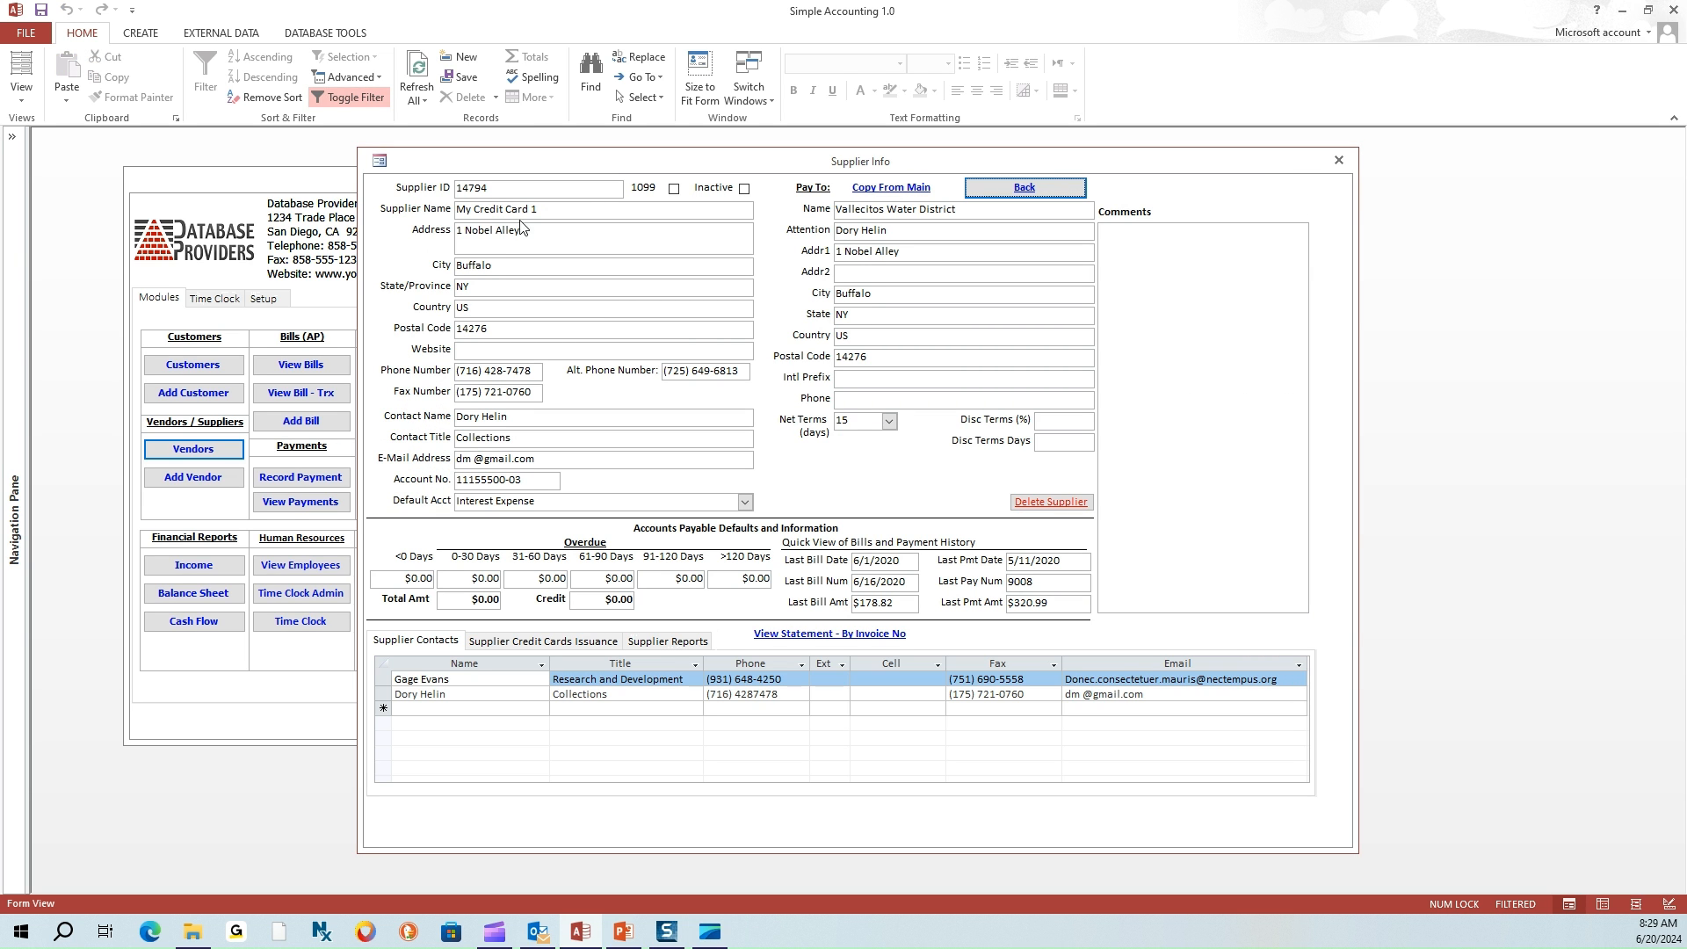
click(466, 209)
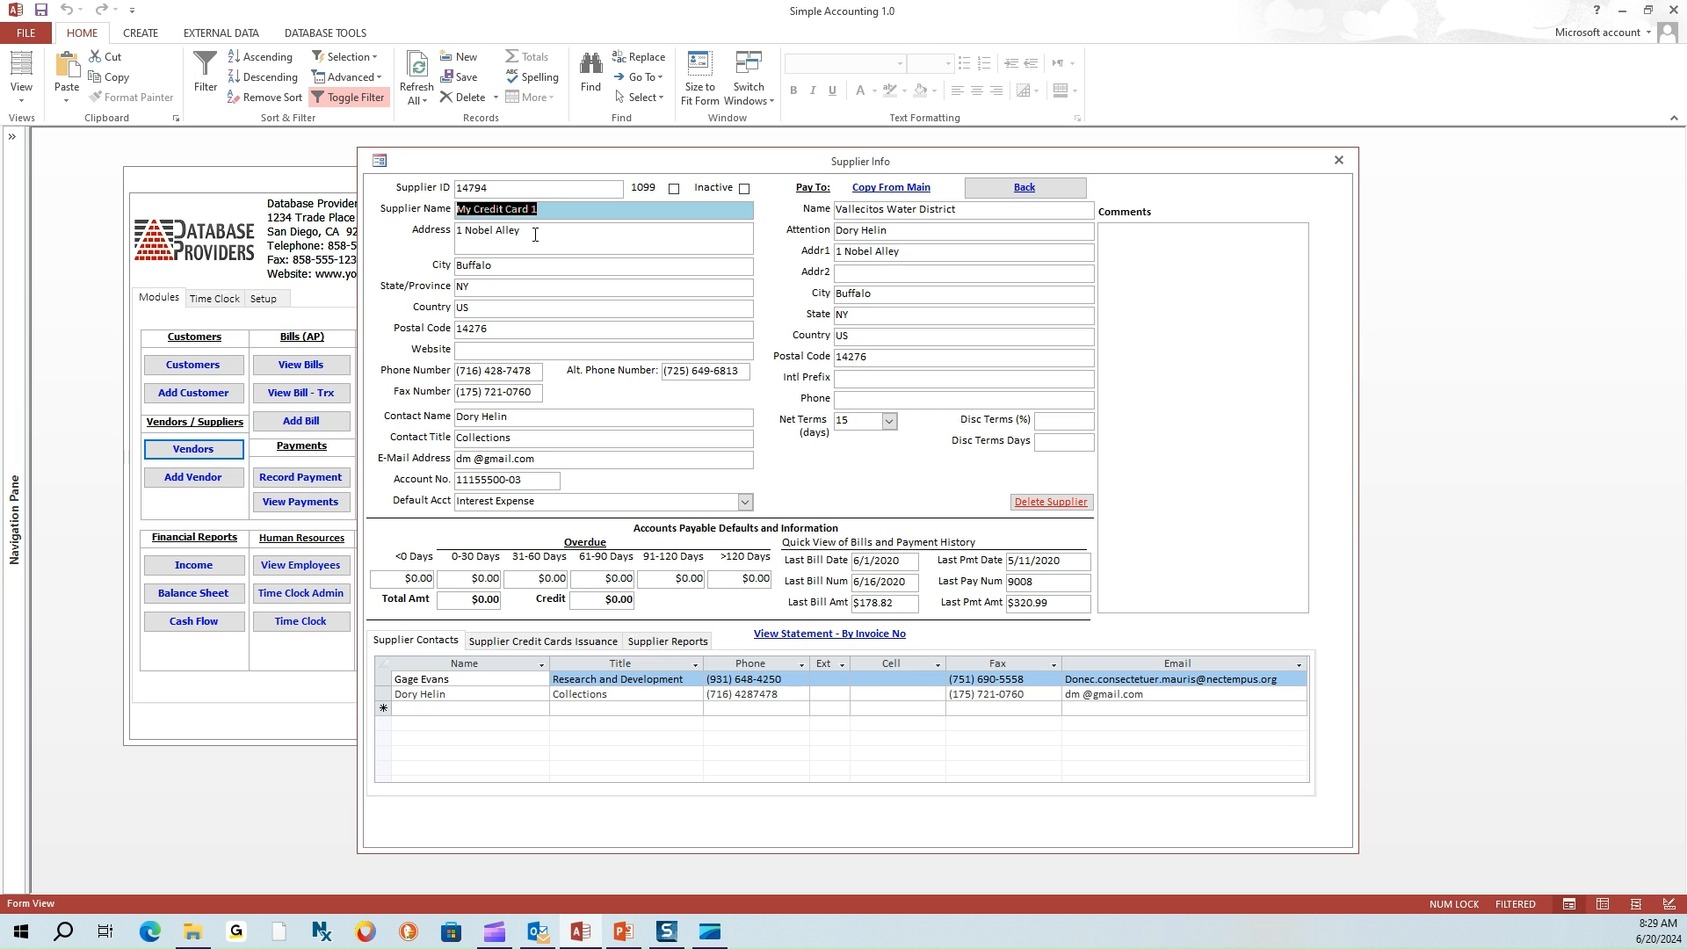
key(Tab)
key(Tab)
key(Tab)
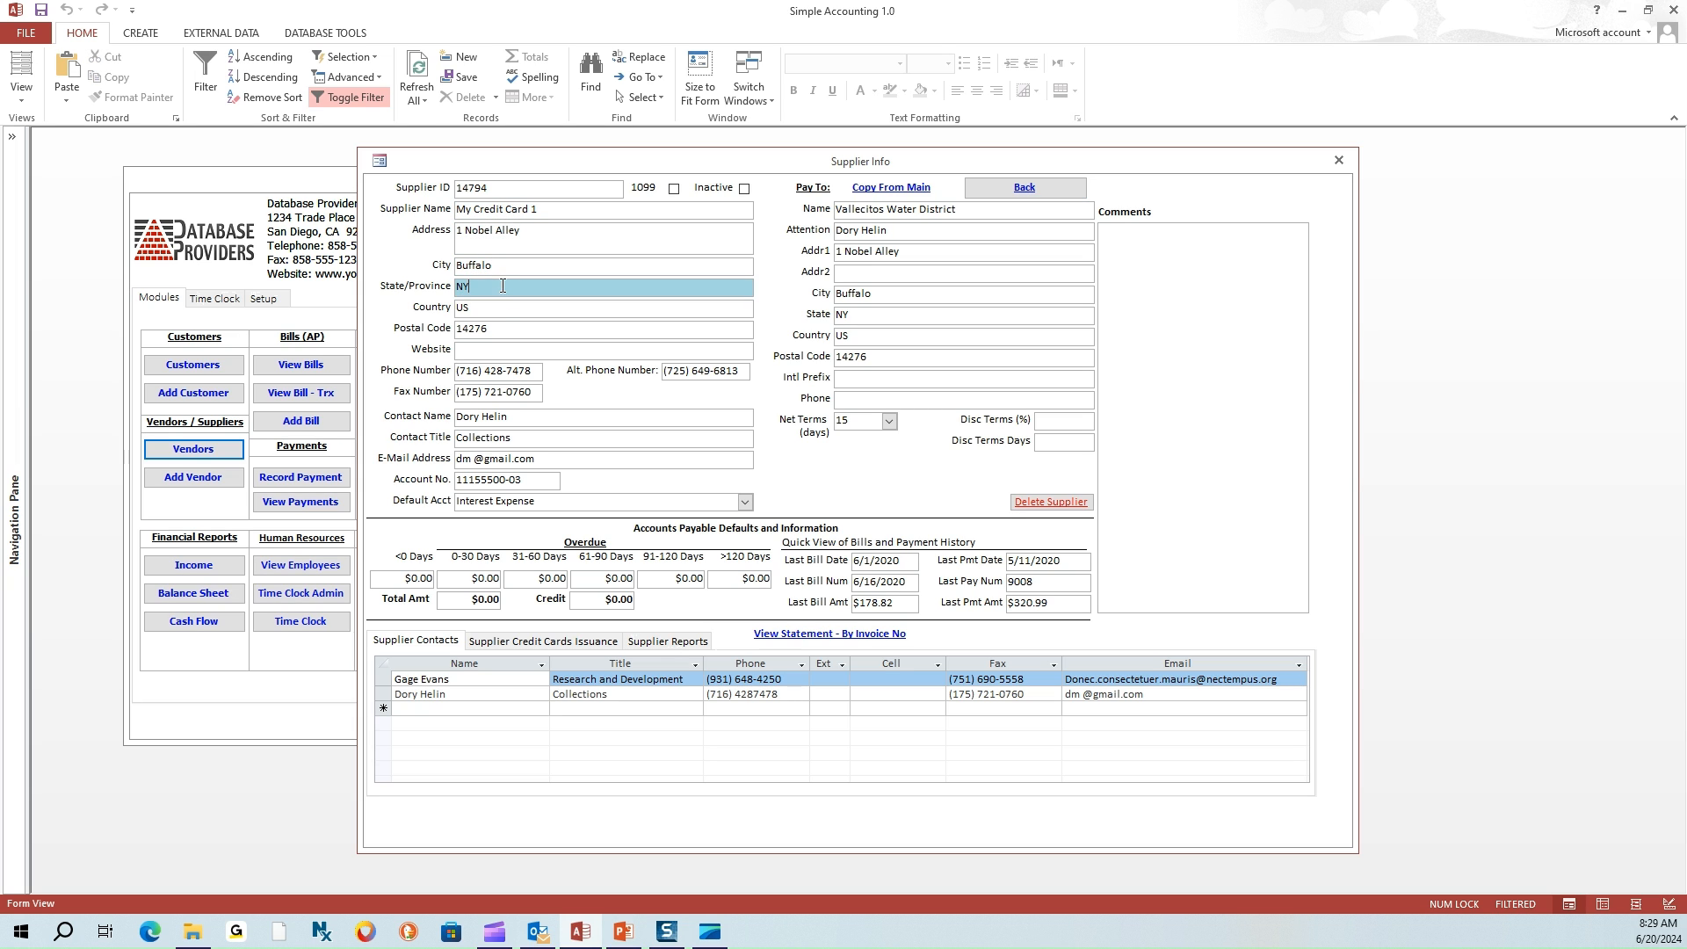
key(Tab)
key(Tab)
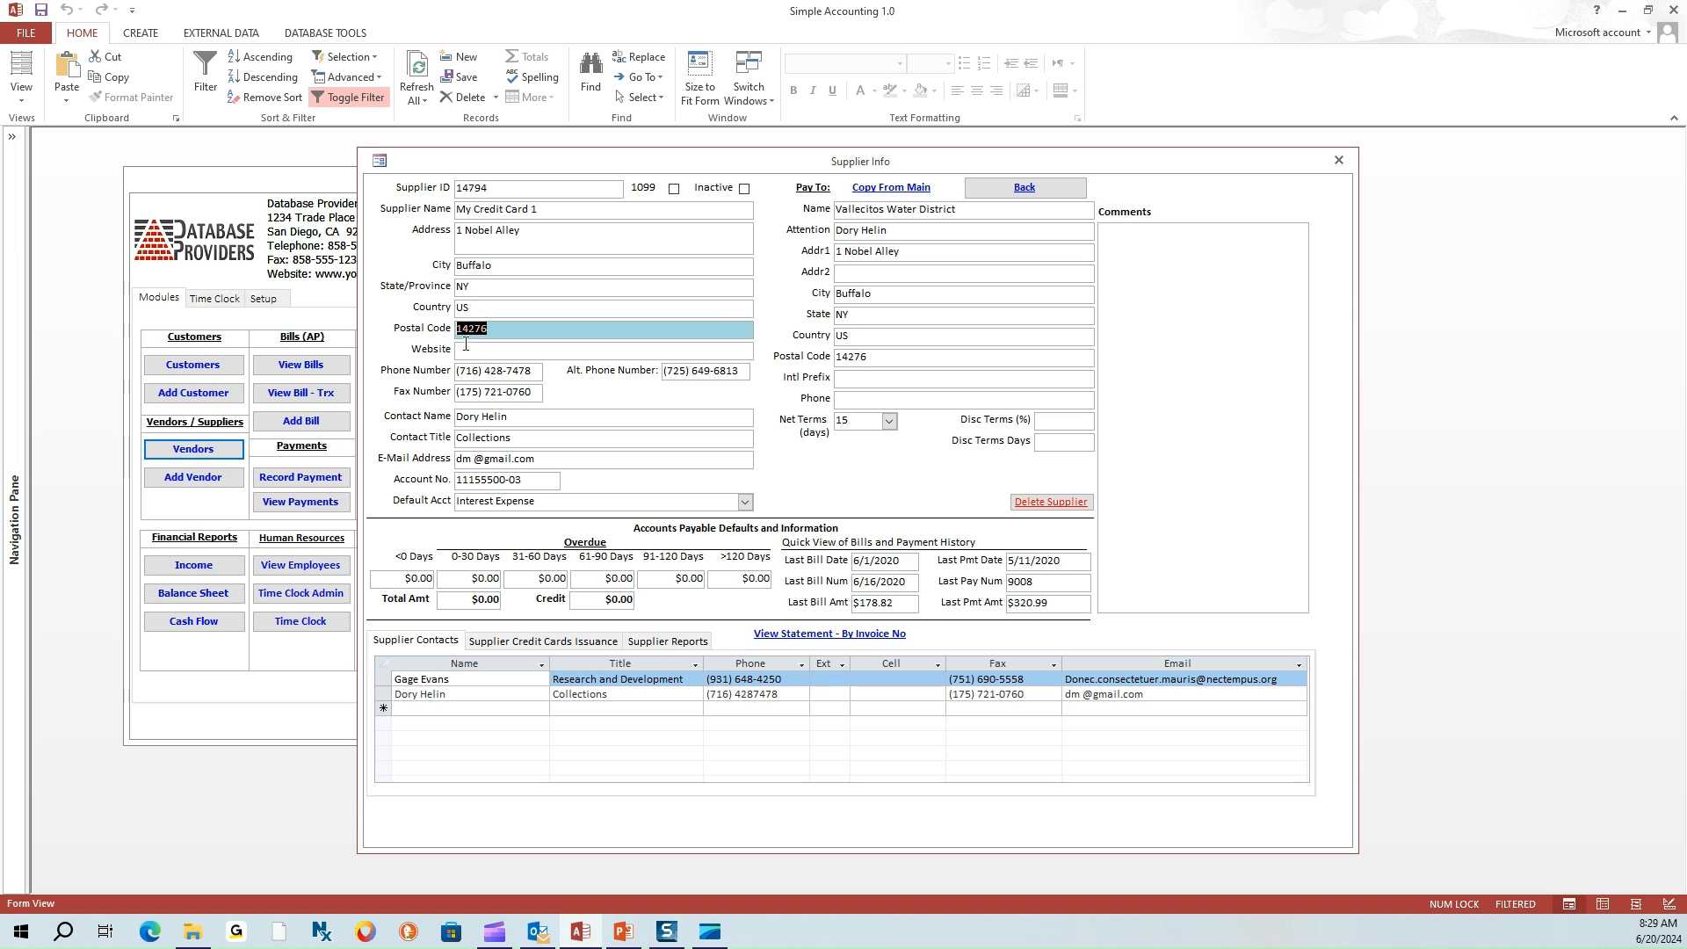
drag(960, 209, 831, 208)
key(Tab)
key(Tab)
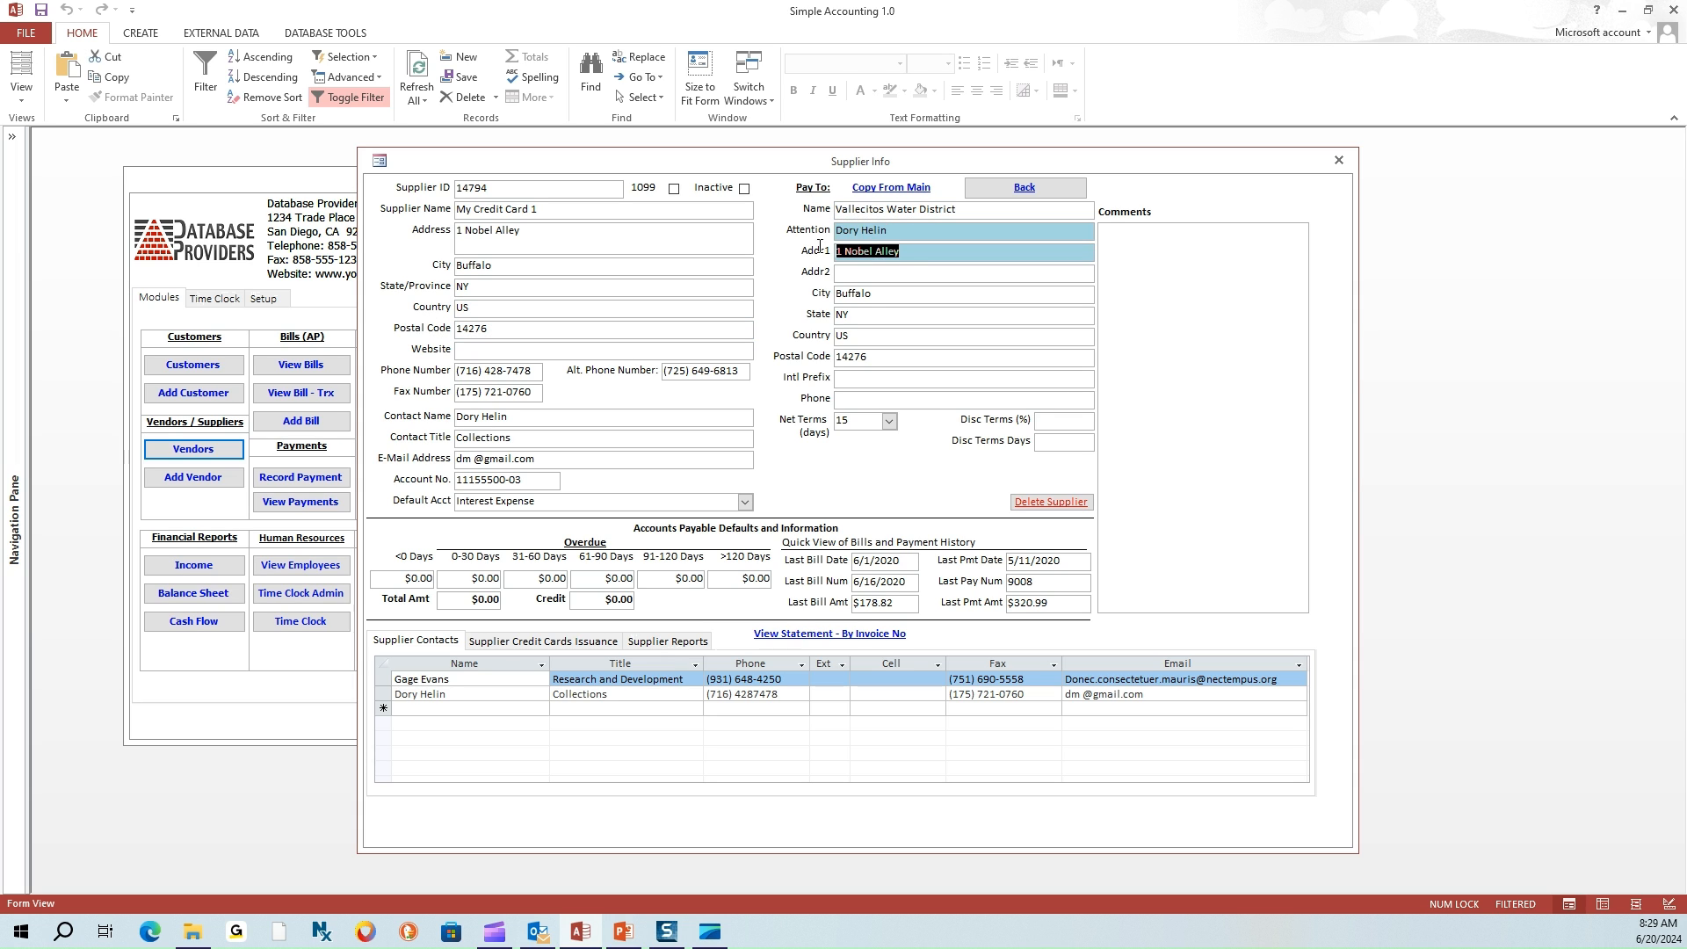
key(Tab)
key(Tab)
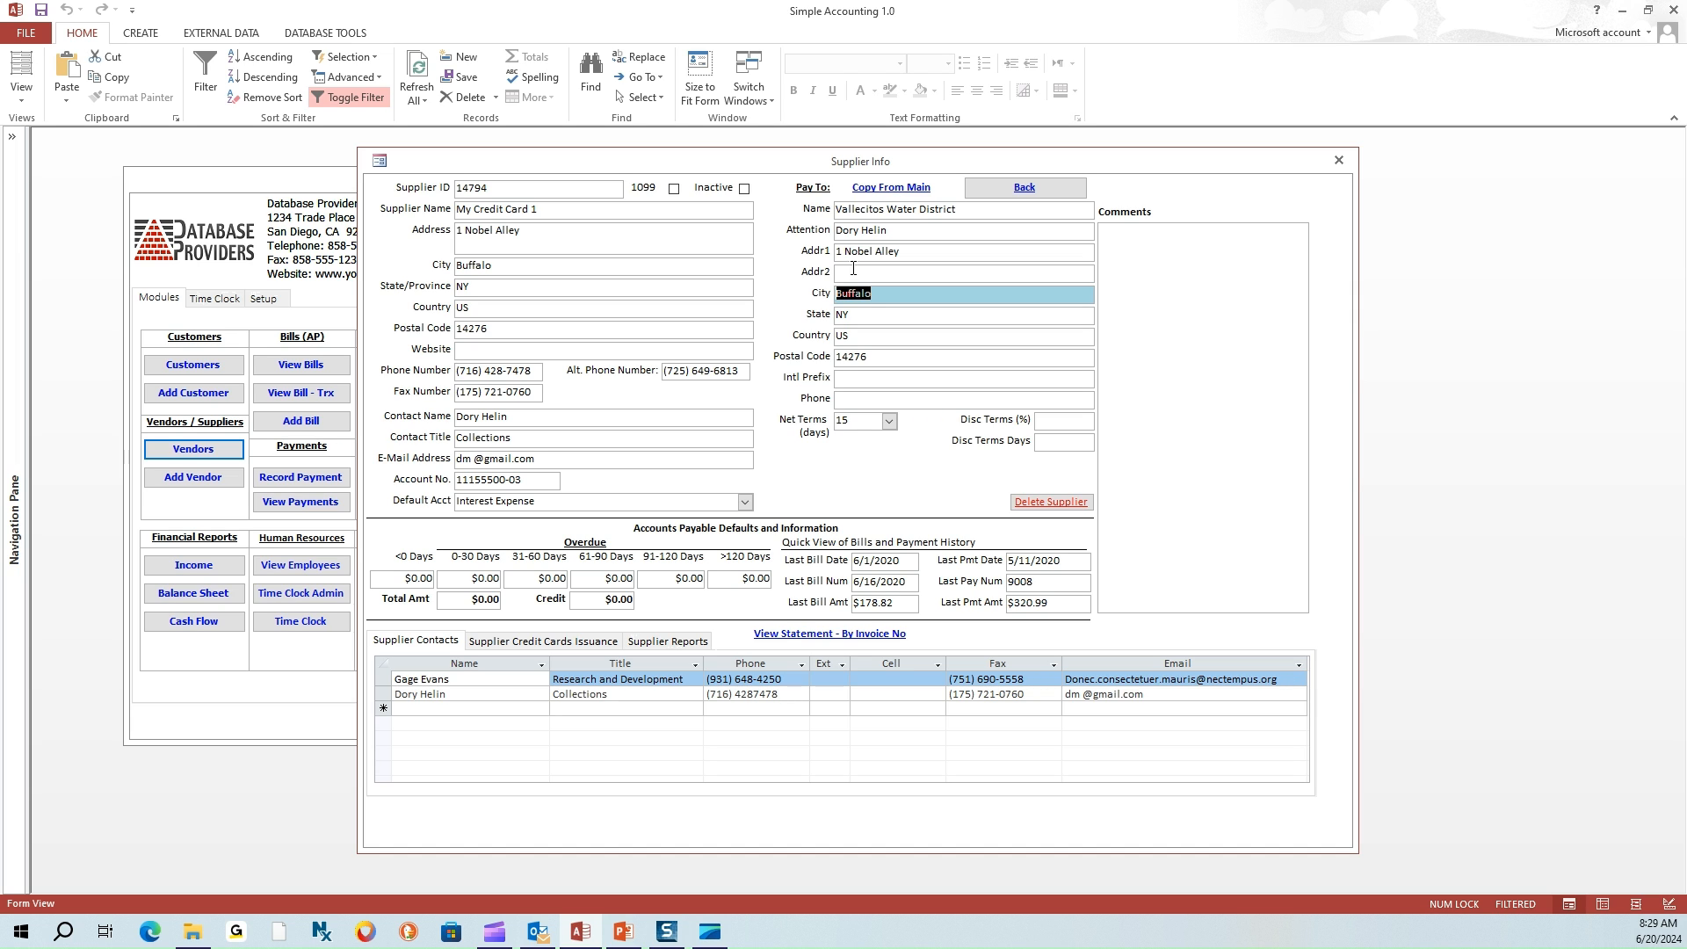
click(858, 294)
click(865, 249)
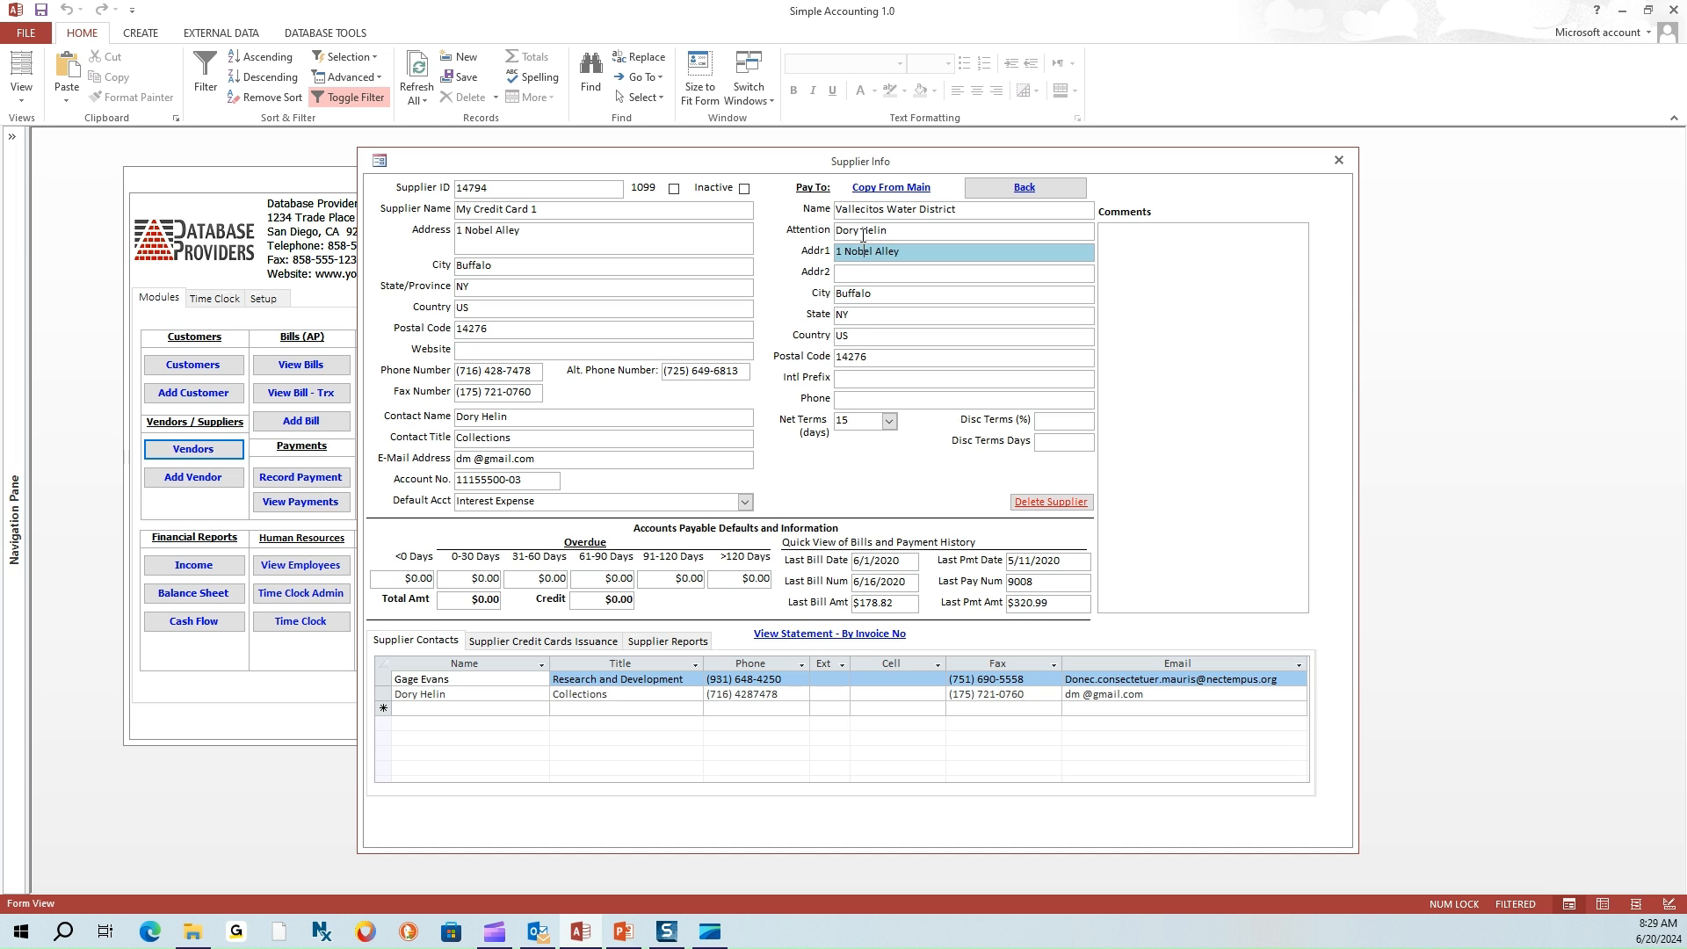
click(863, 231)
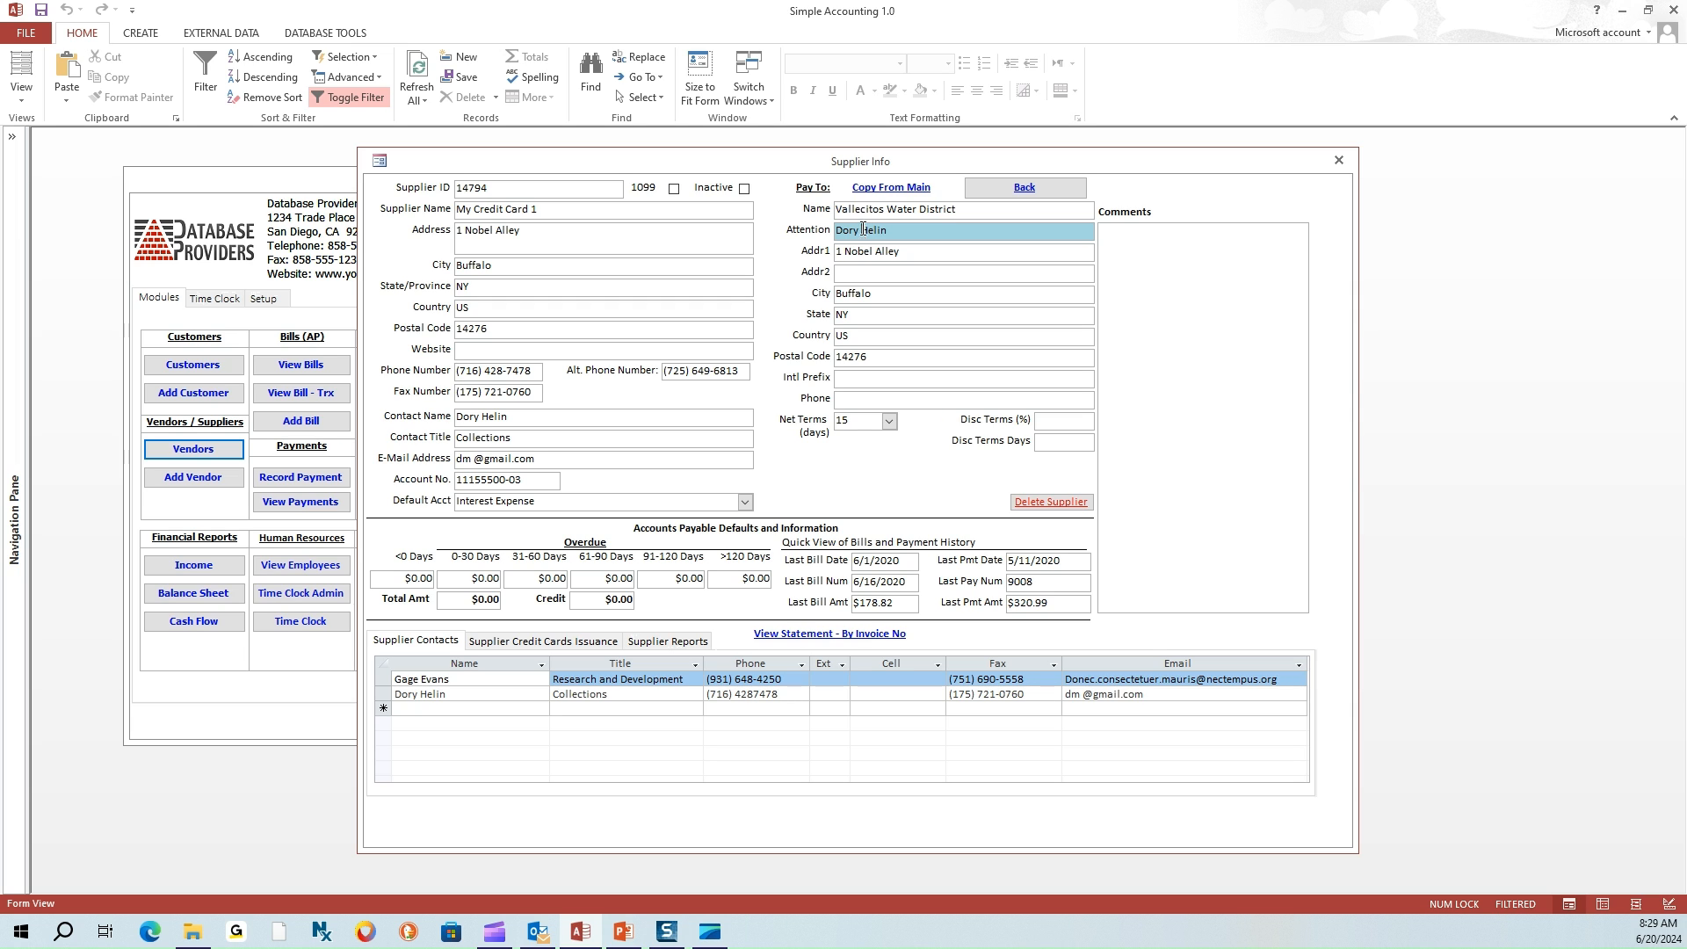
click(868, 211)
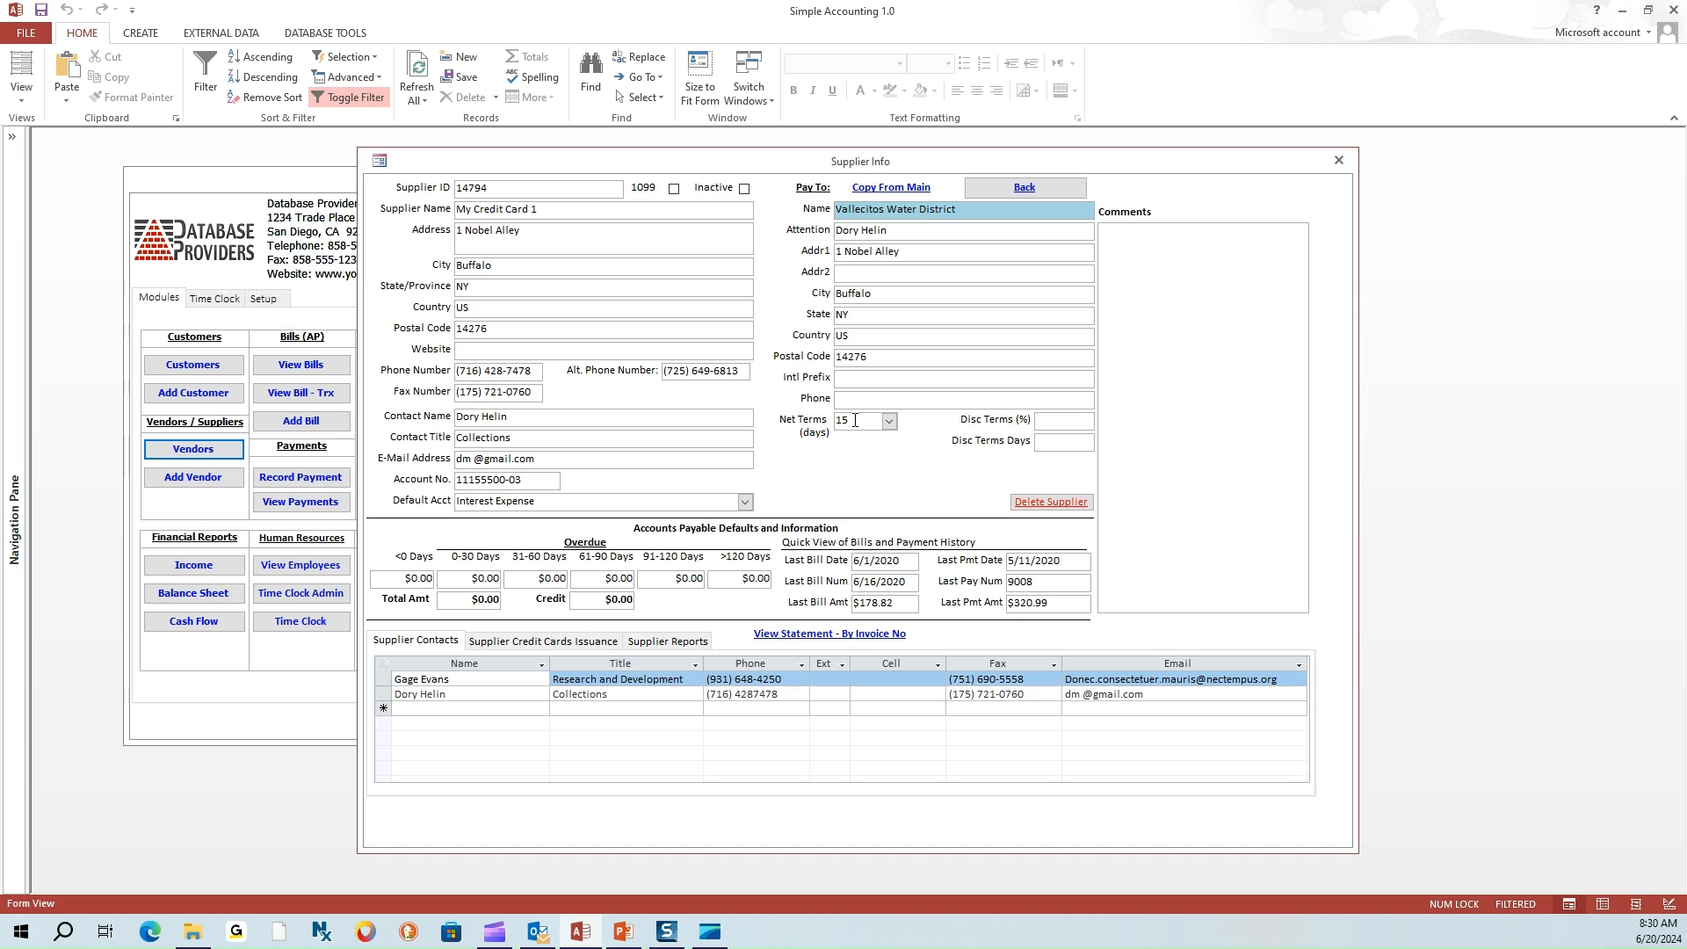
double_click(874, 356)
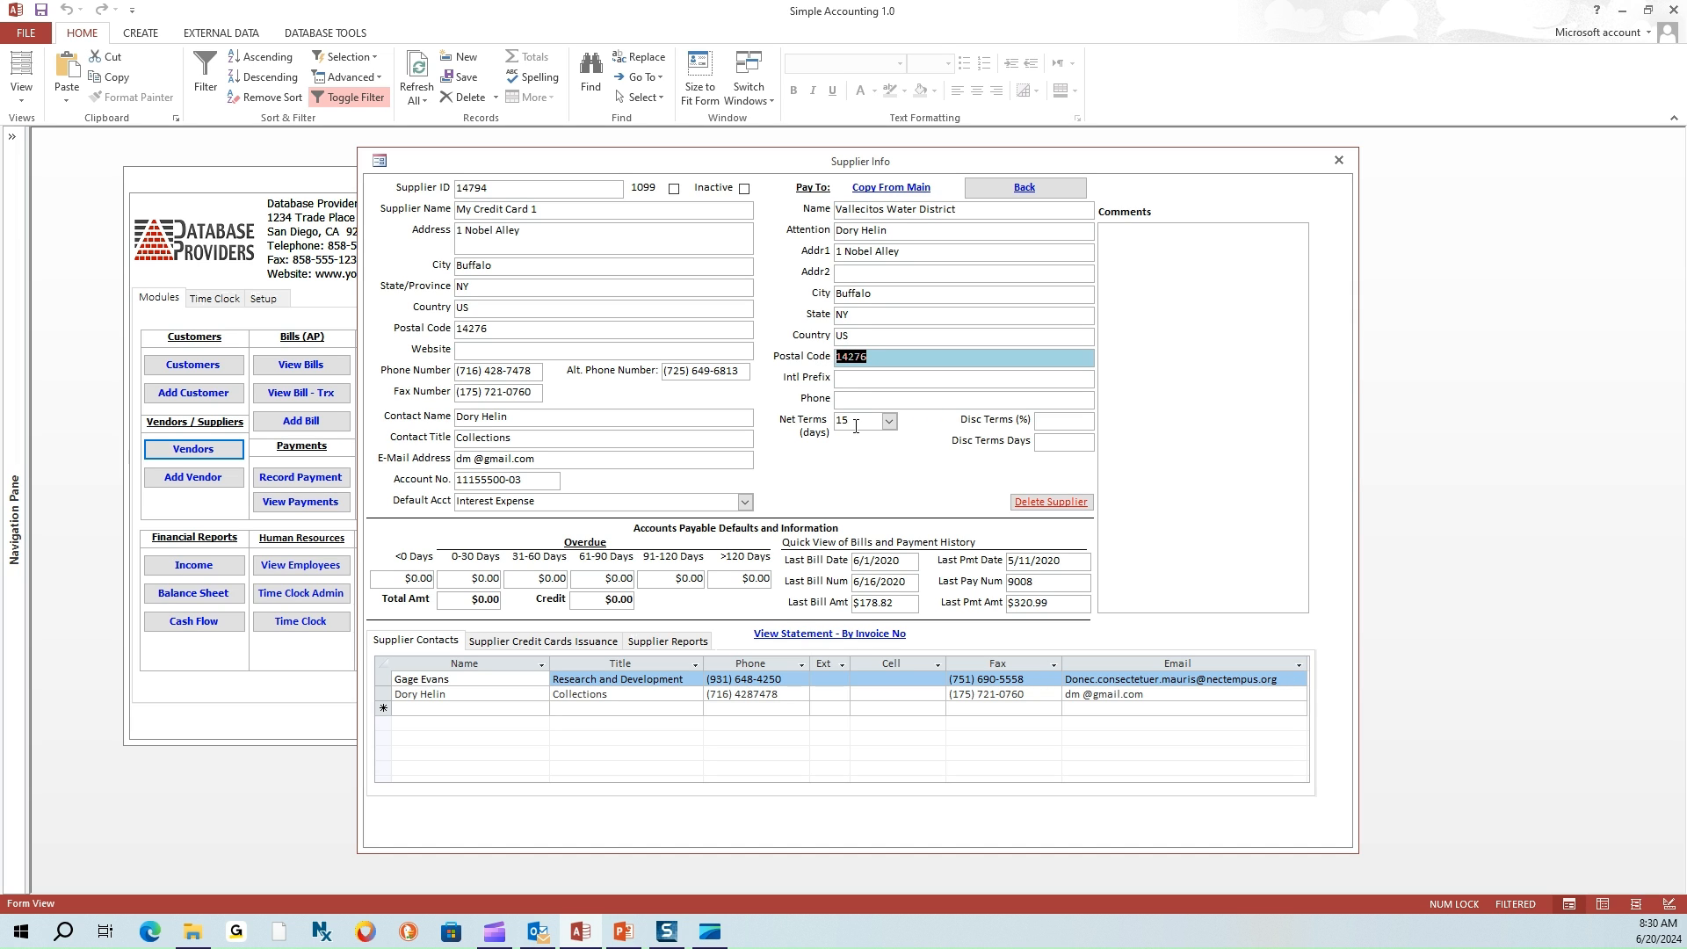
click(821, 422)
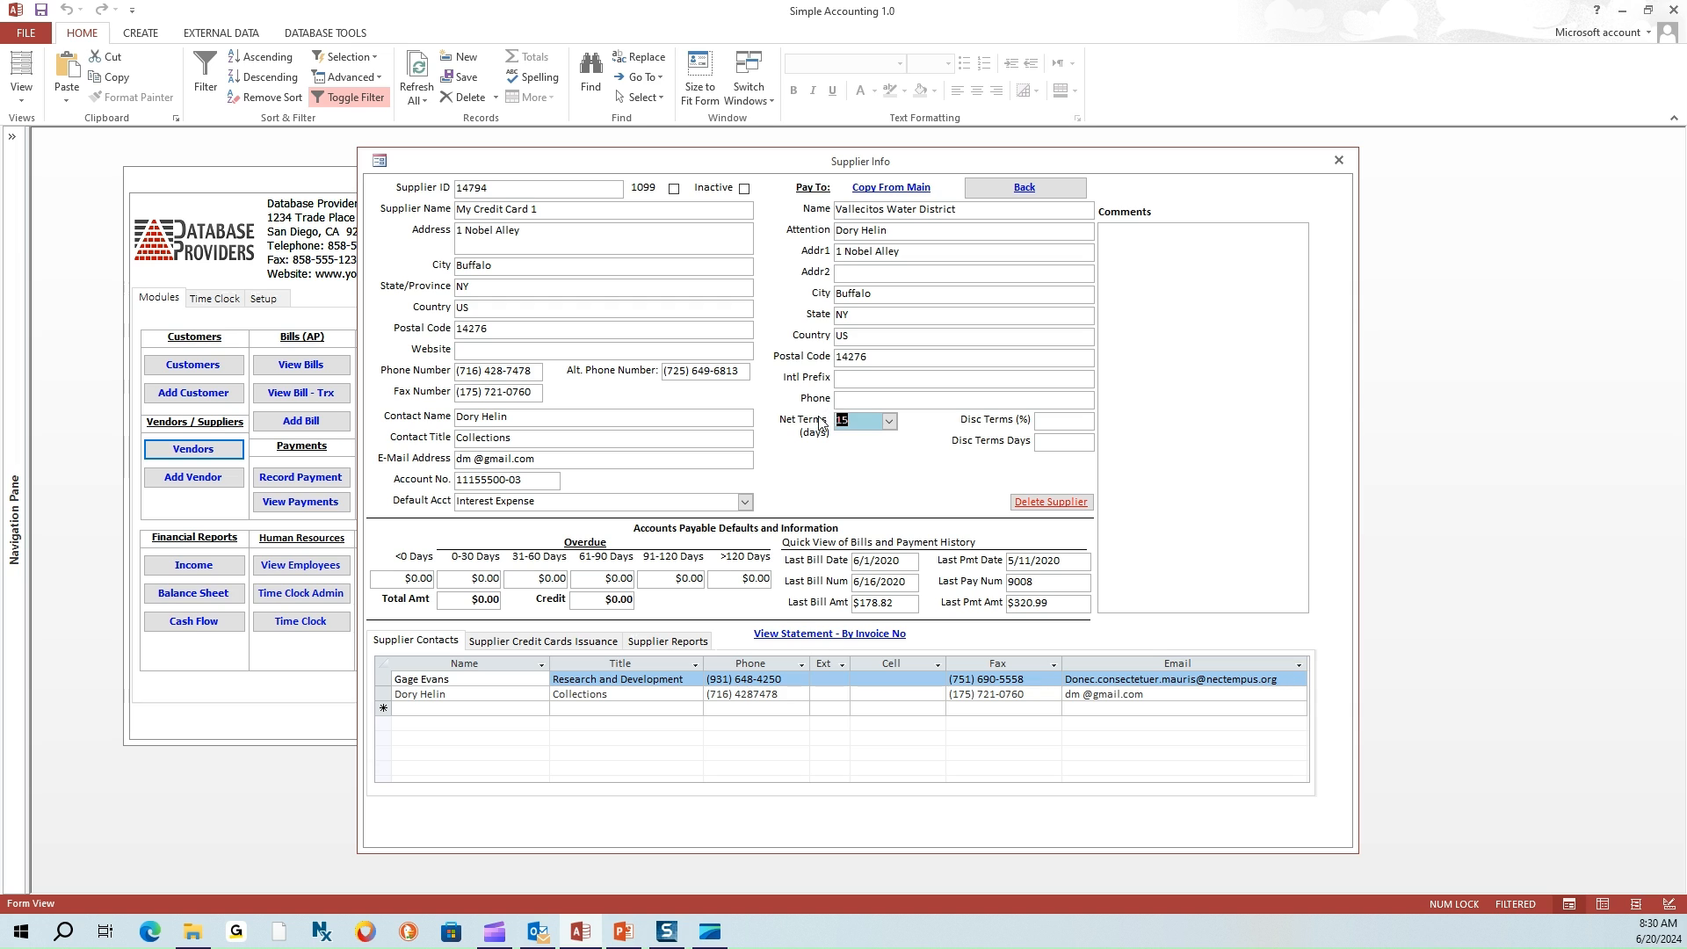
click(890, 423)
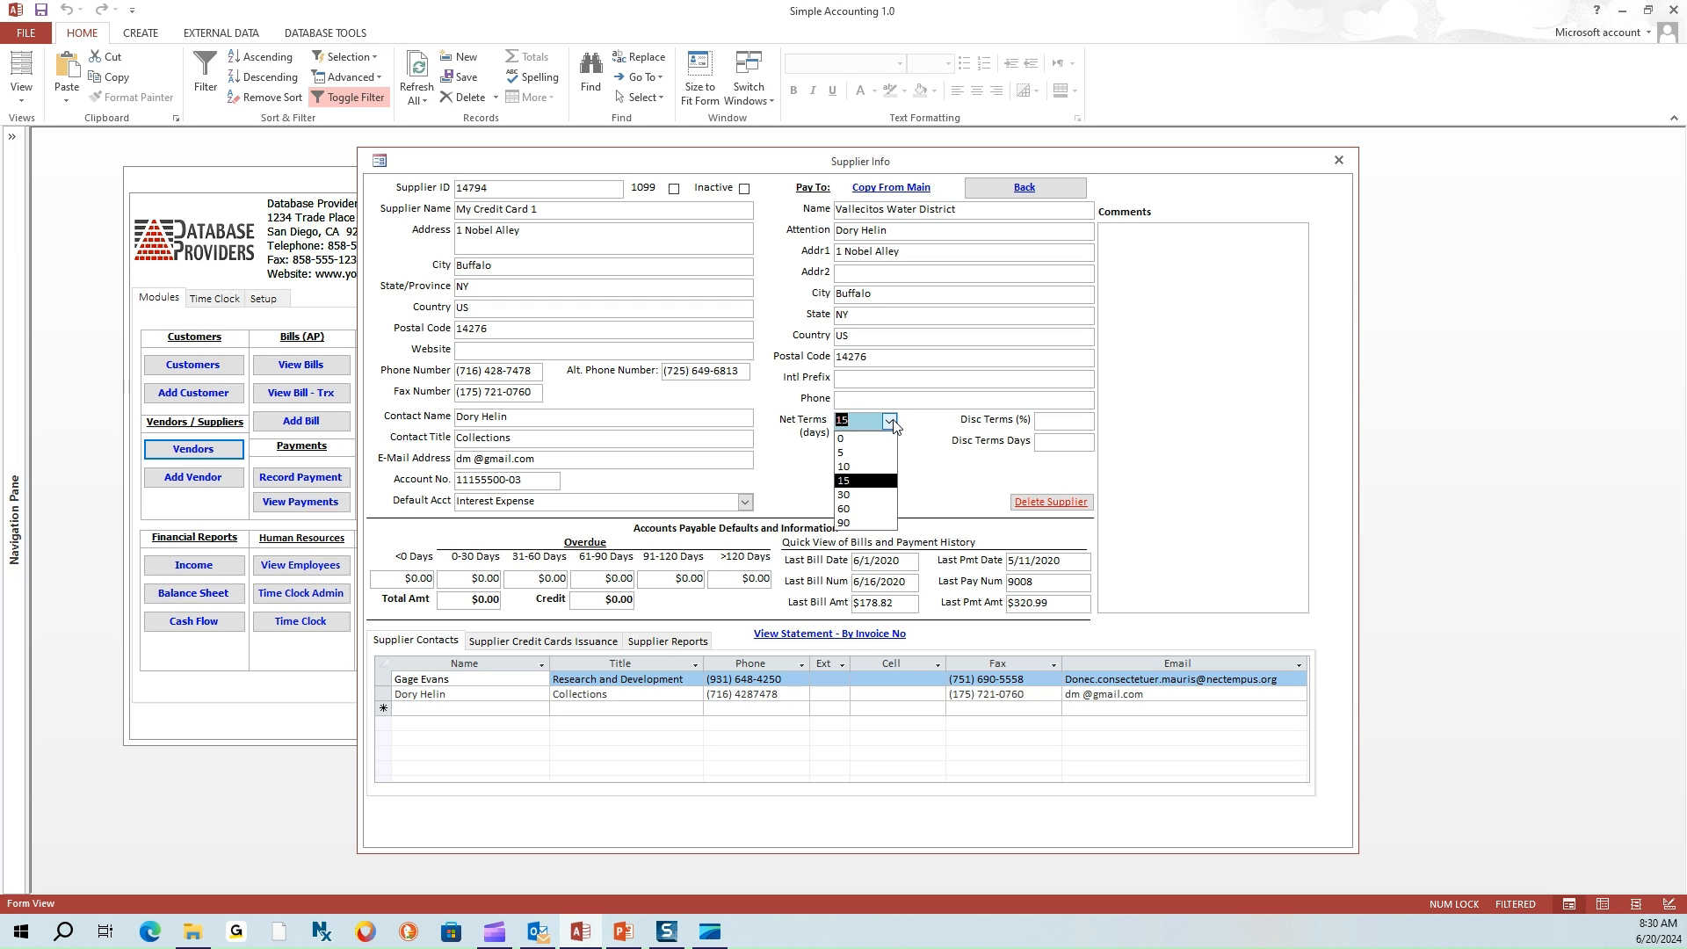
click(893, 423)
click(893, 424)
click(893, 424)
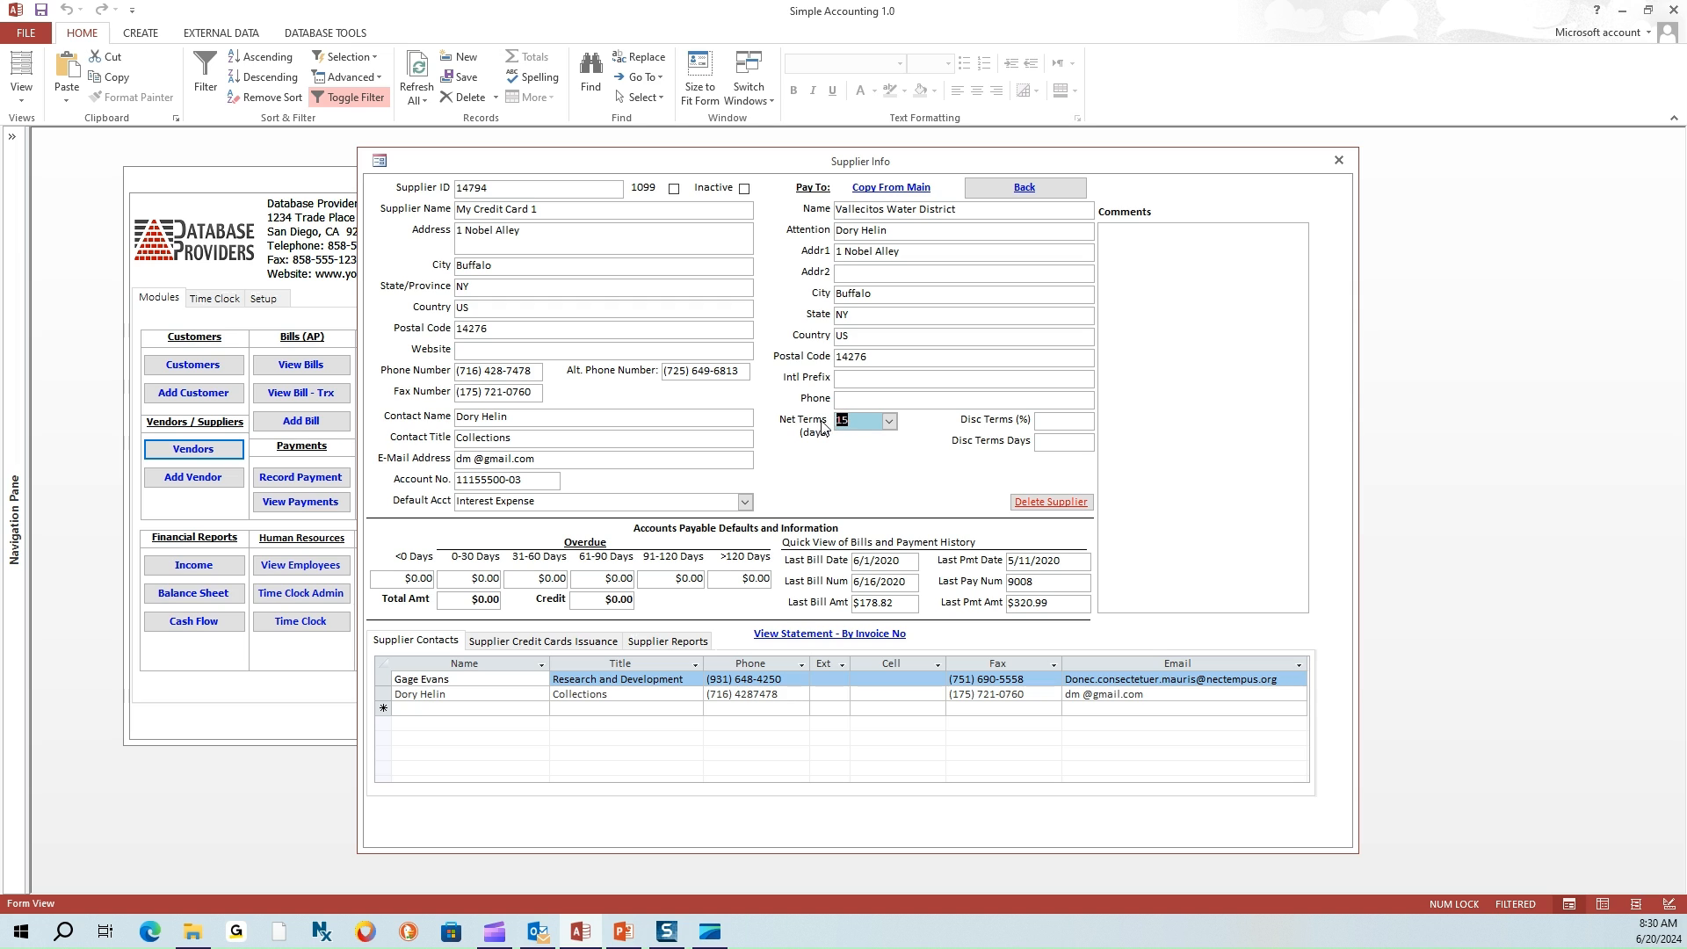
click(890, 425)
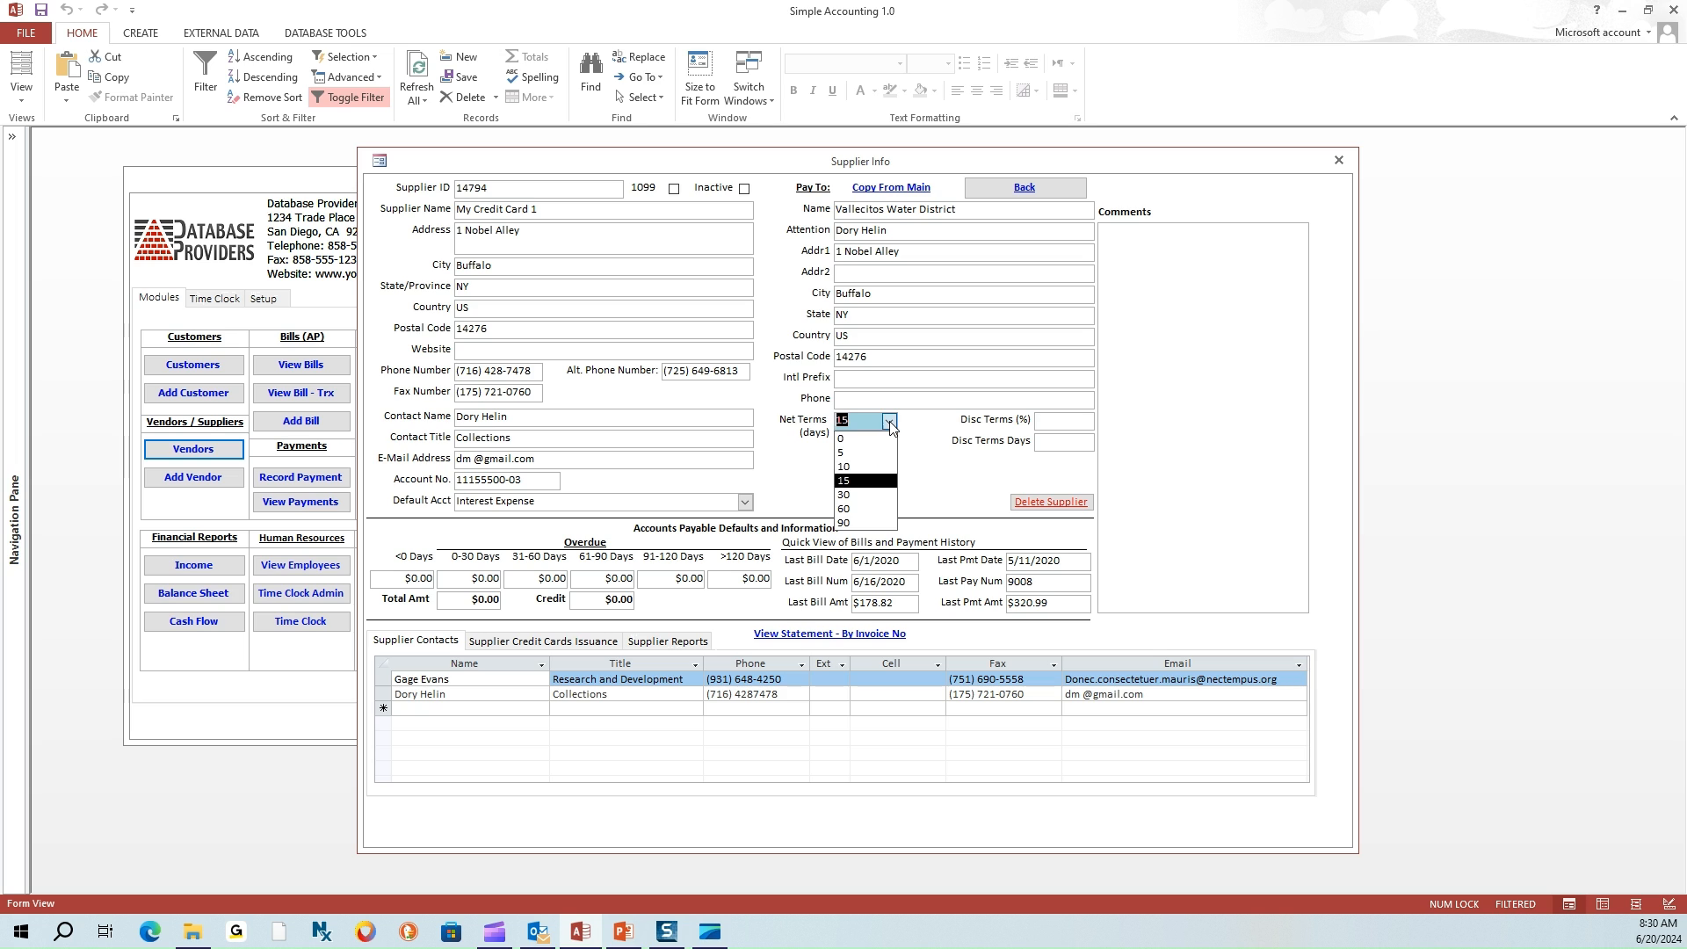
click(857, 467)
click(855, 423)
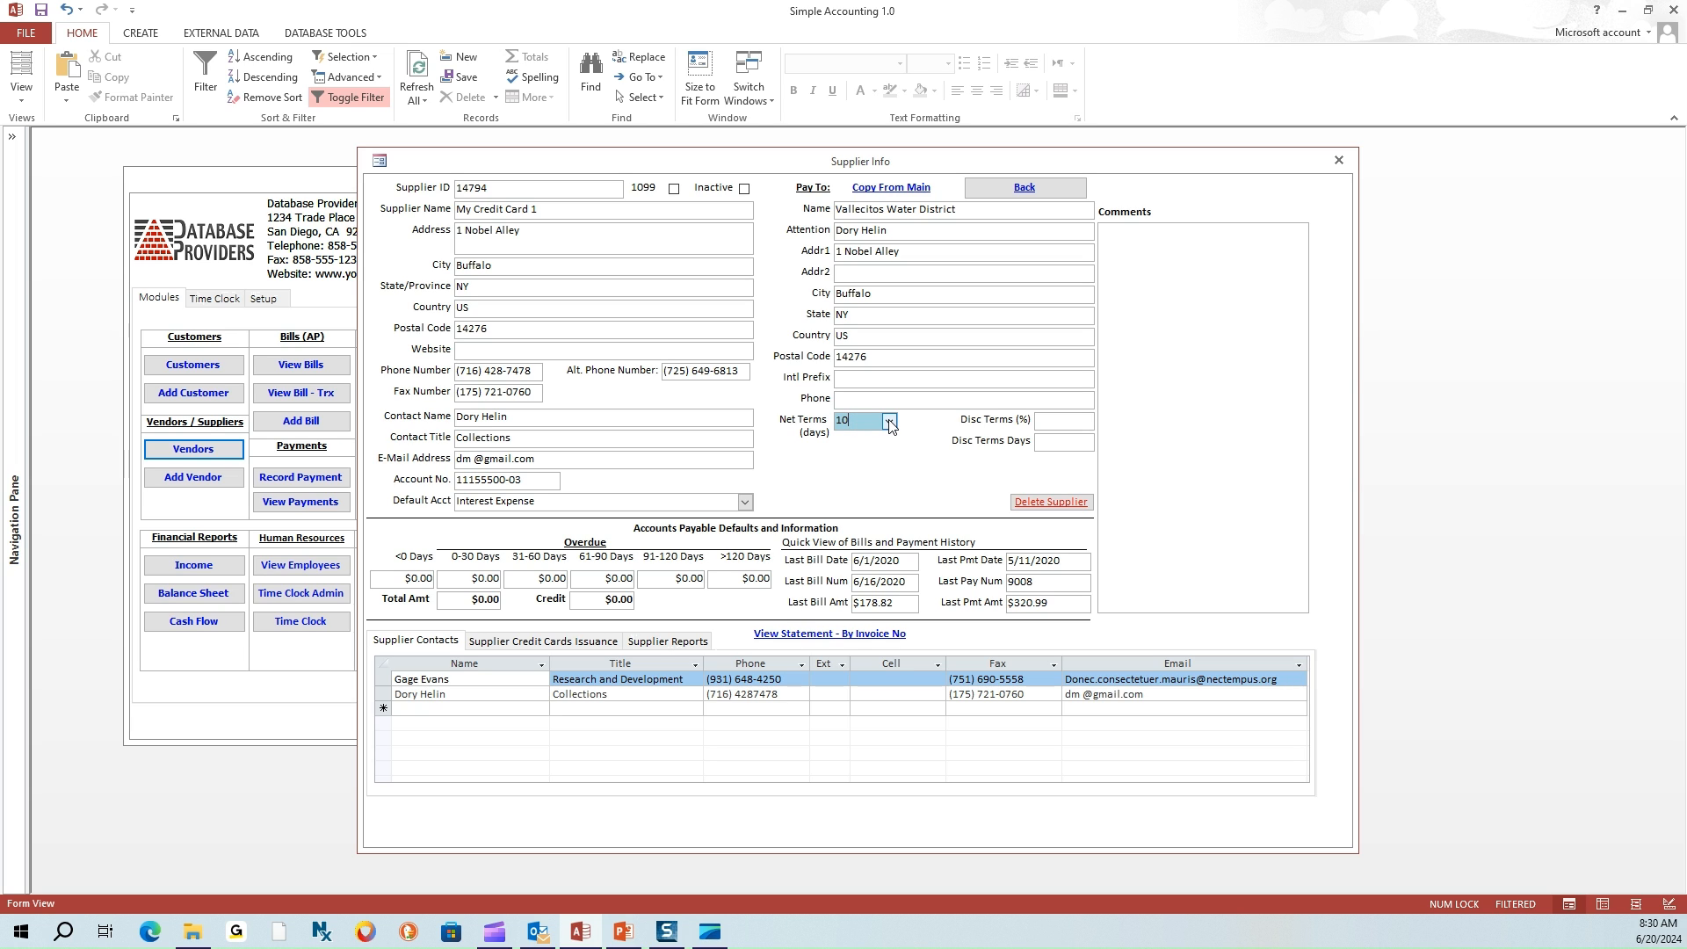
click(889, 422)
click(855, 441)
click(891, 424)
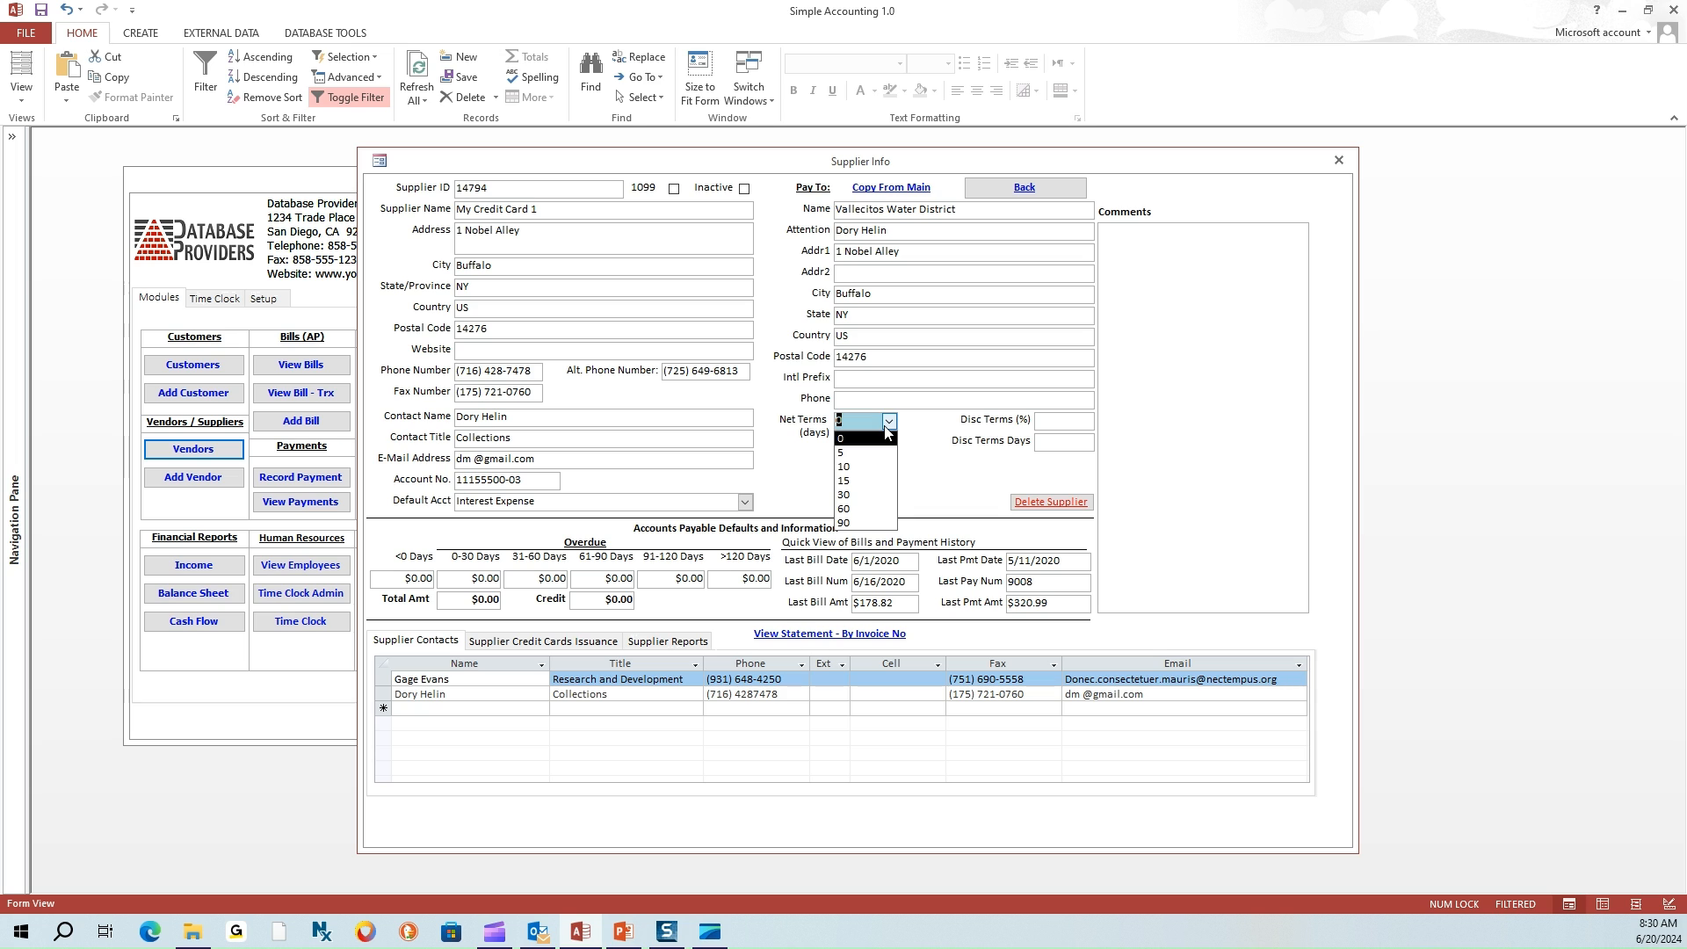
click(844, 481)
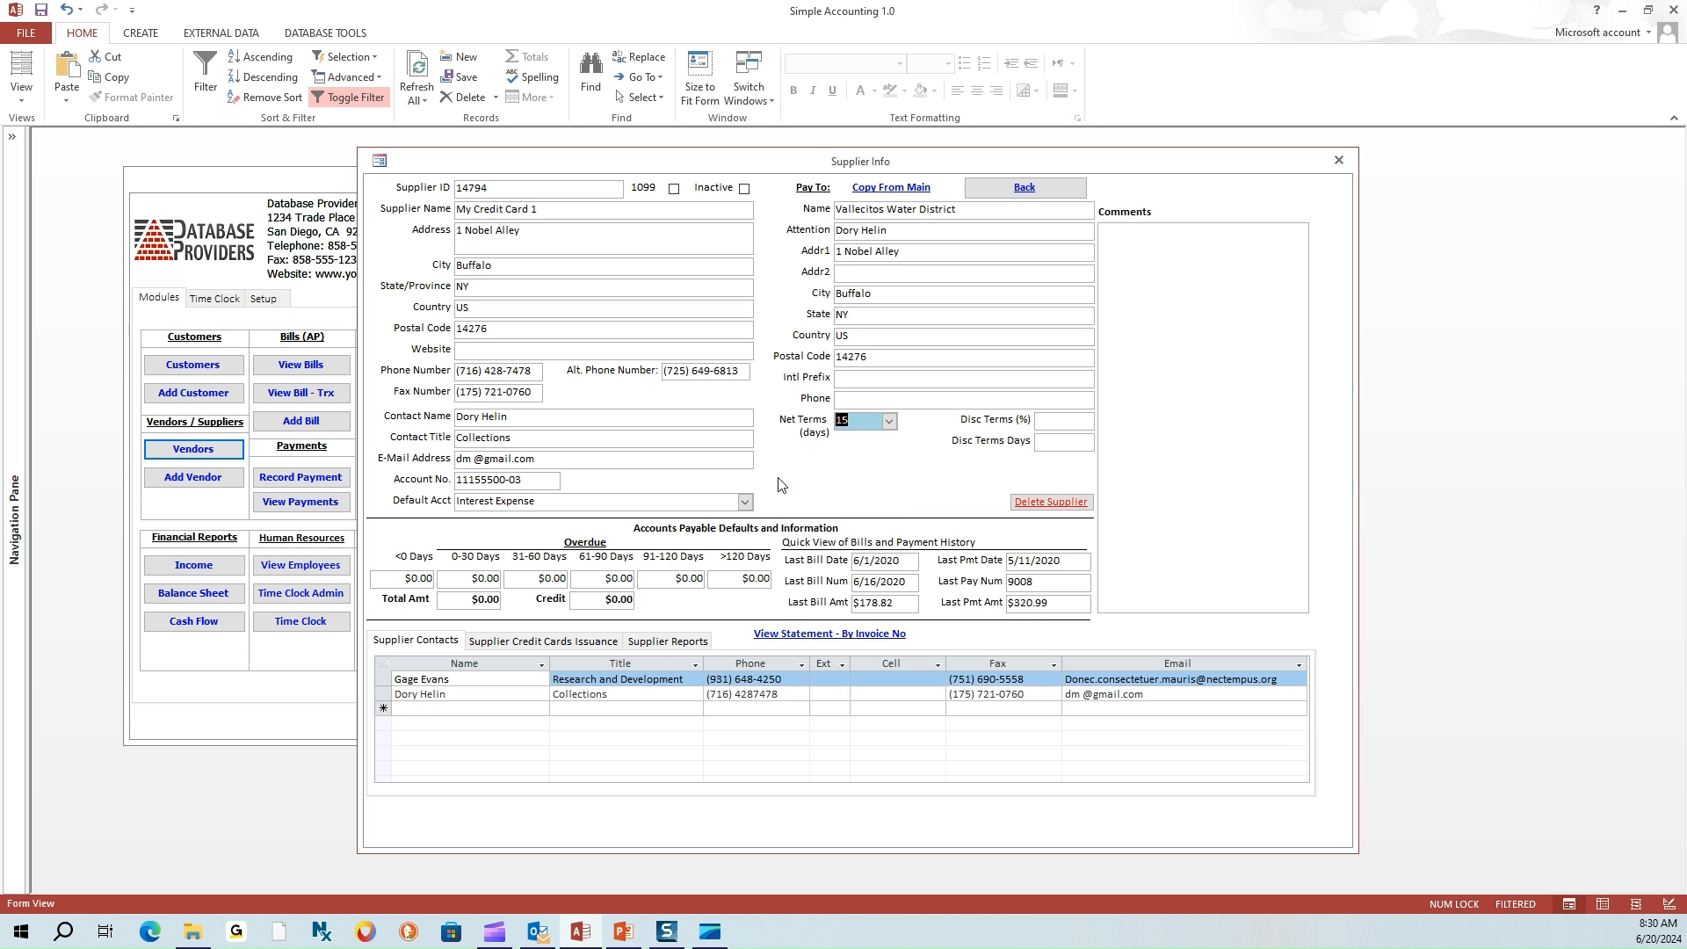
click(550, 501)
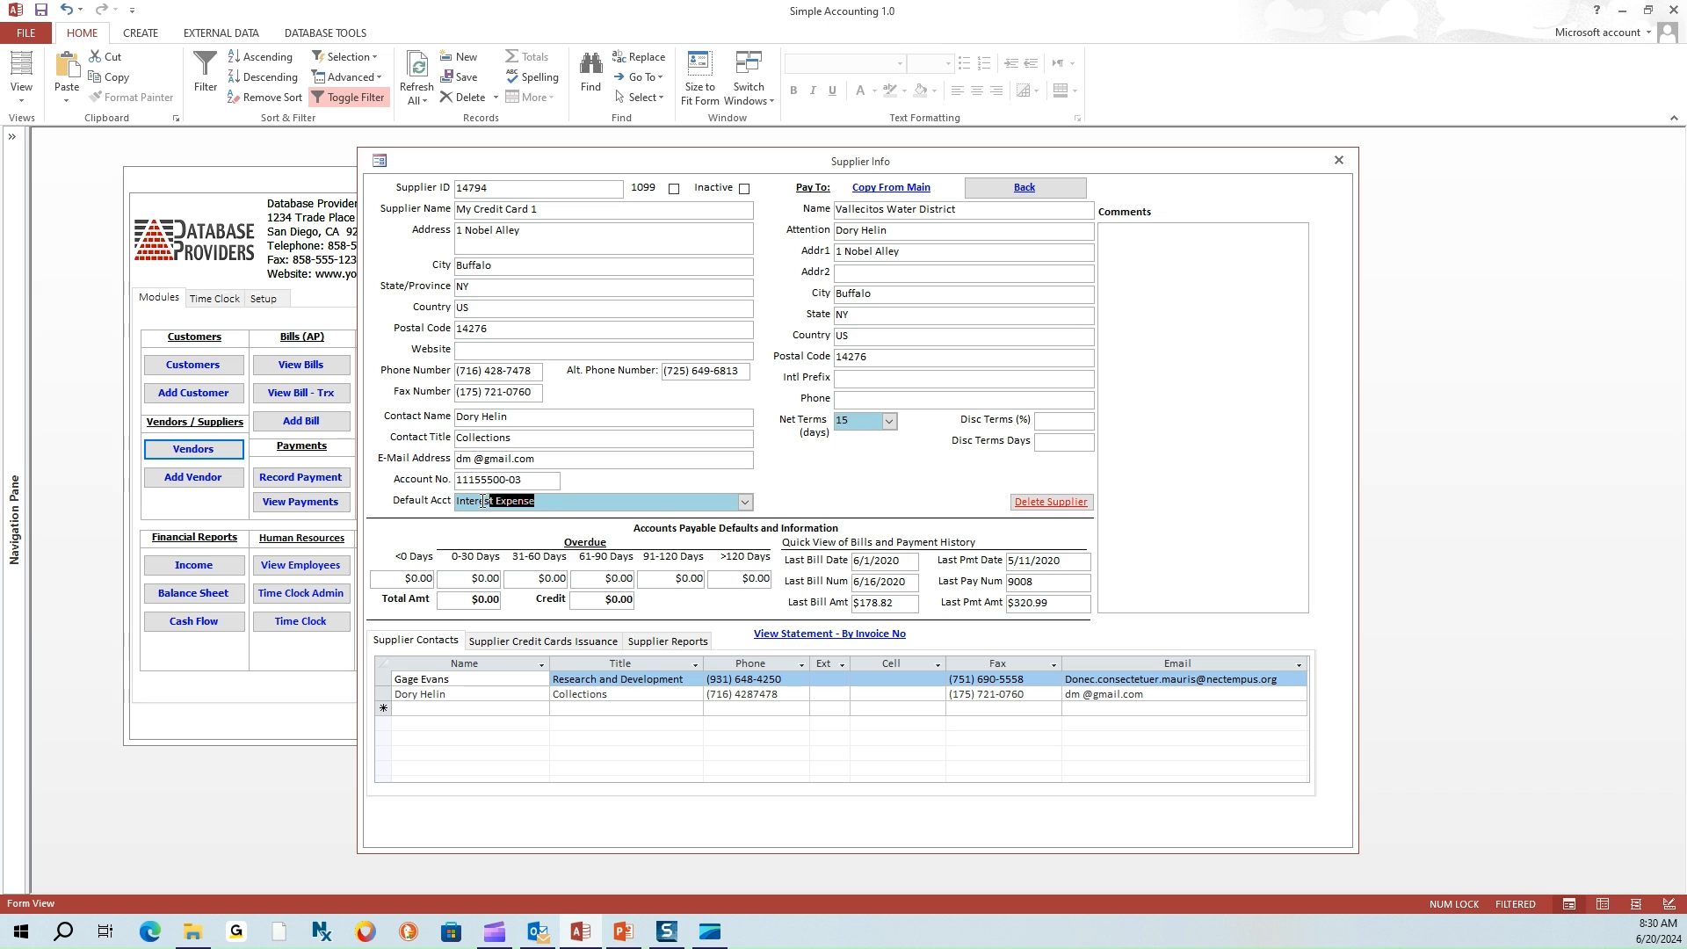
click(745, 503)
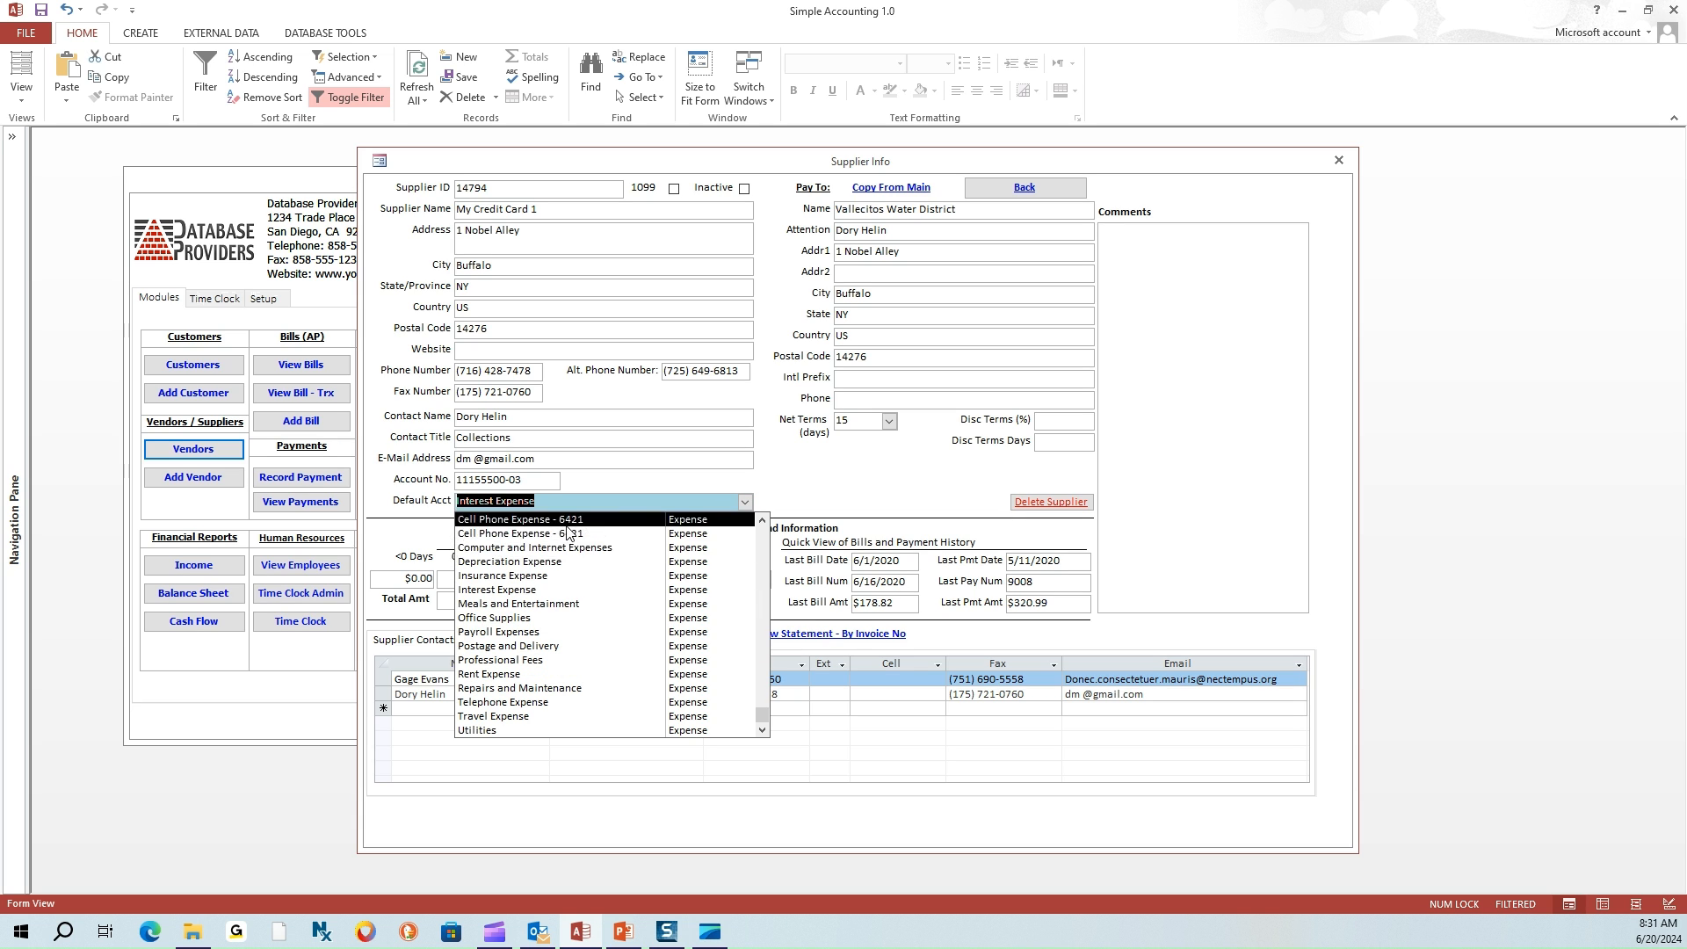
click(535, 591)
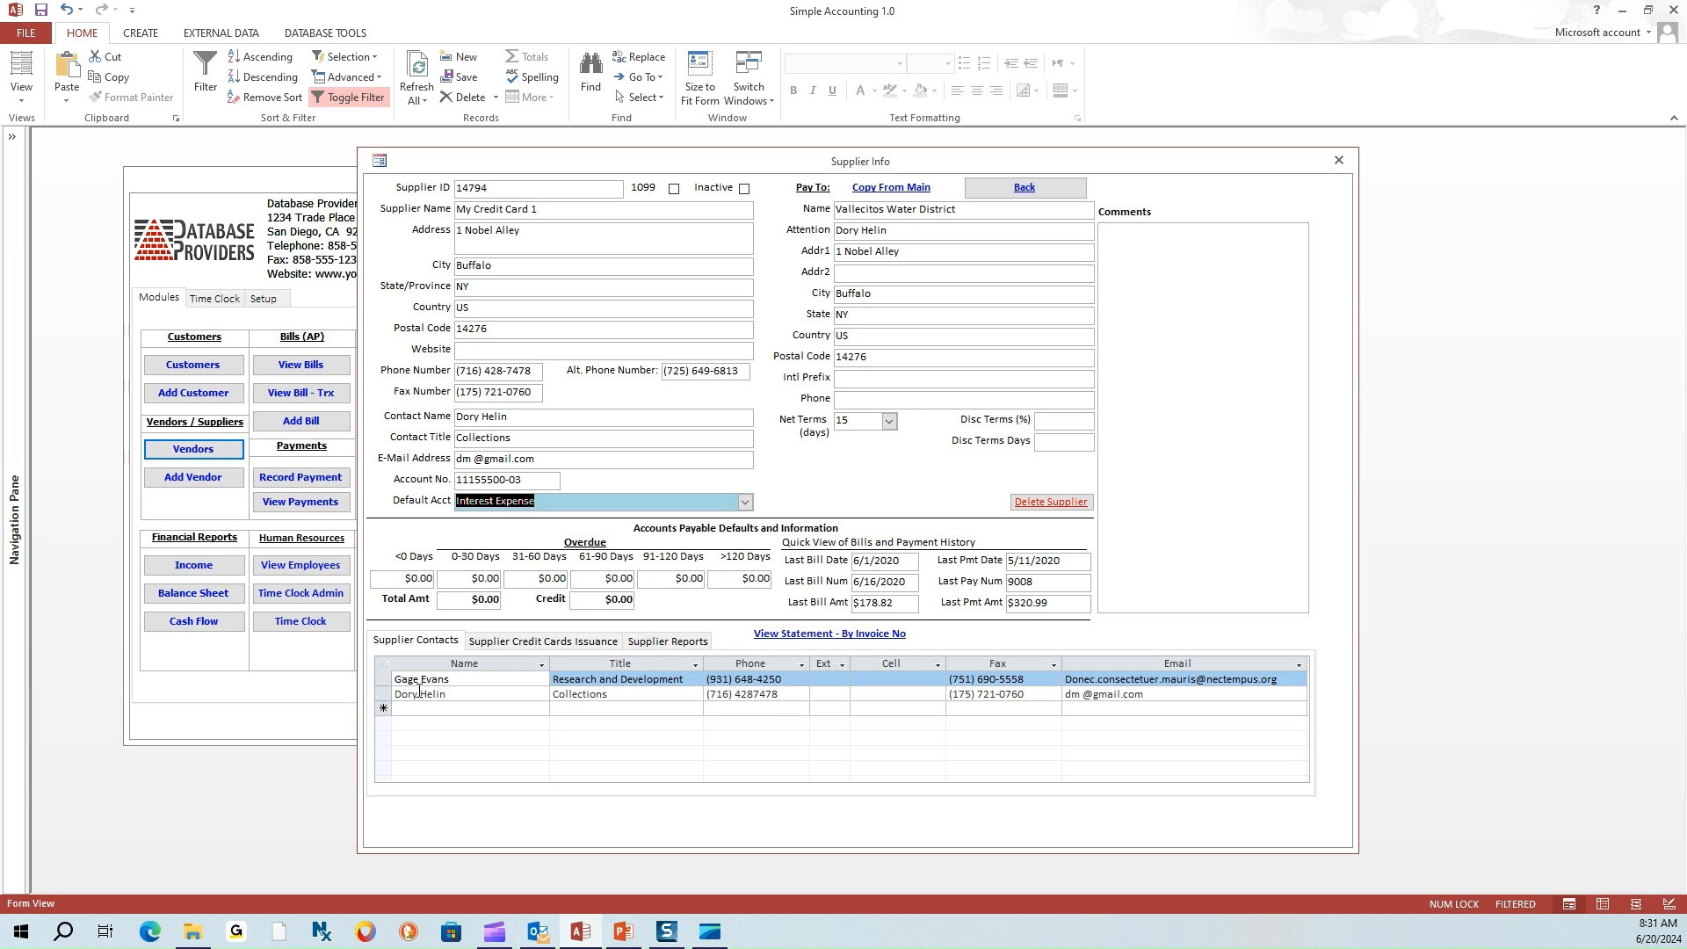
Delete the second supplier contact, then re-add the main contact when prompted
click(384, 694)
right_click(385, 695)
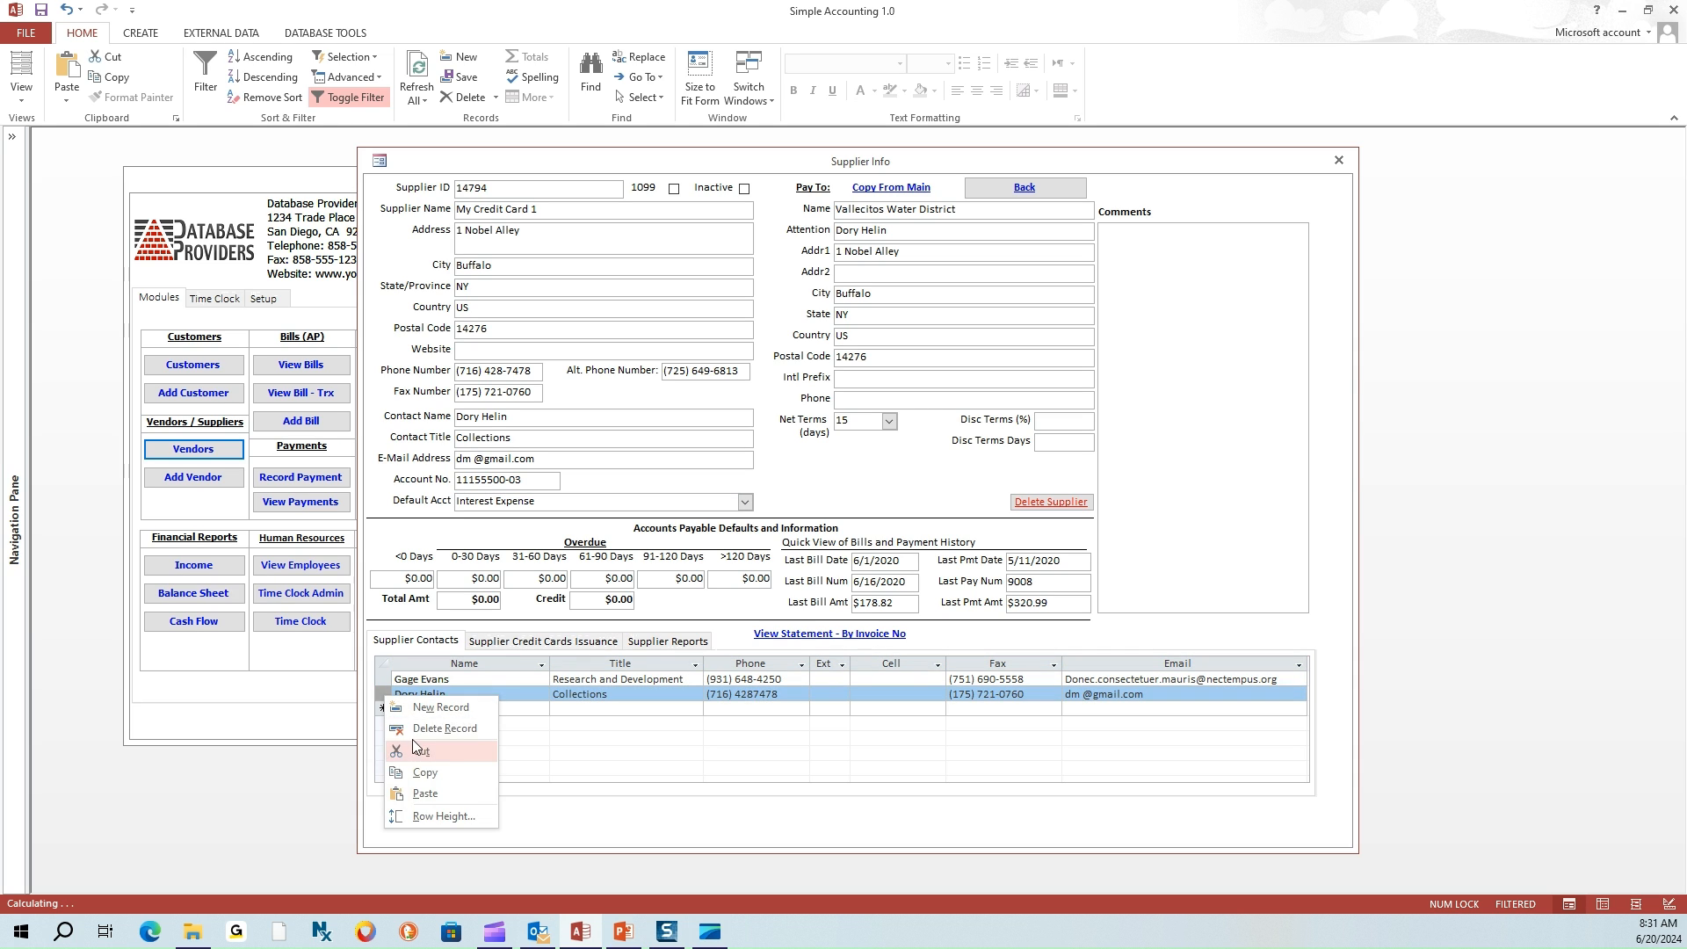
click(420, 729)
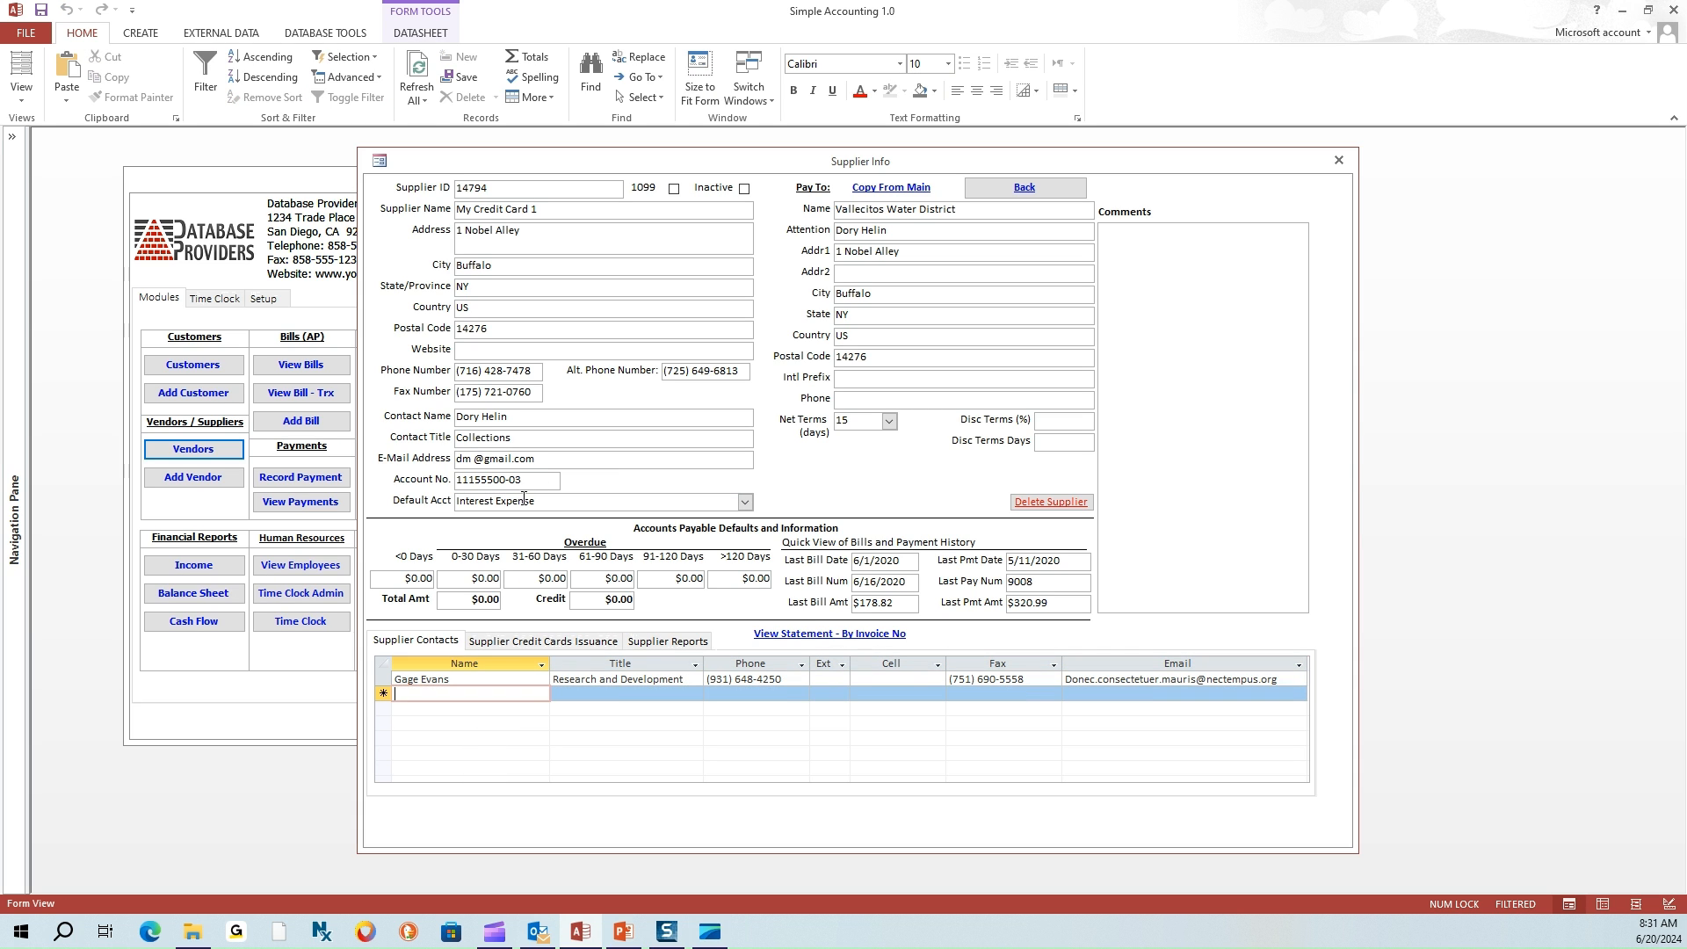
drag(529, 458, 547, 458)
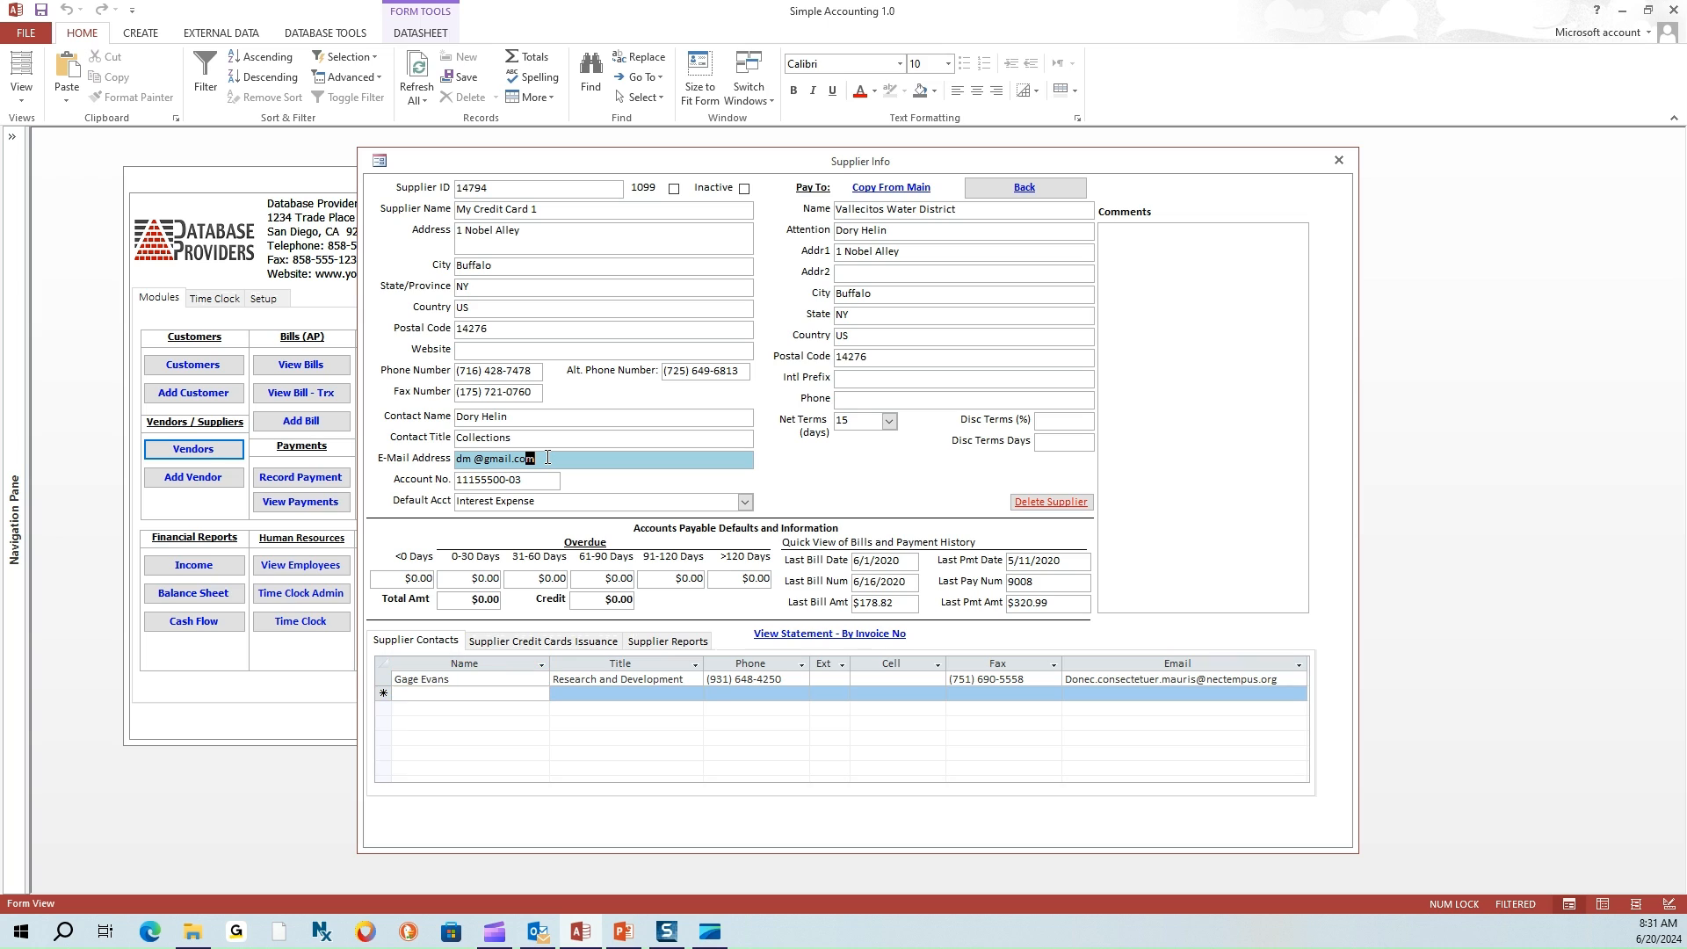
click(547, 458)
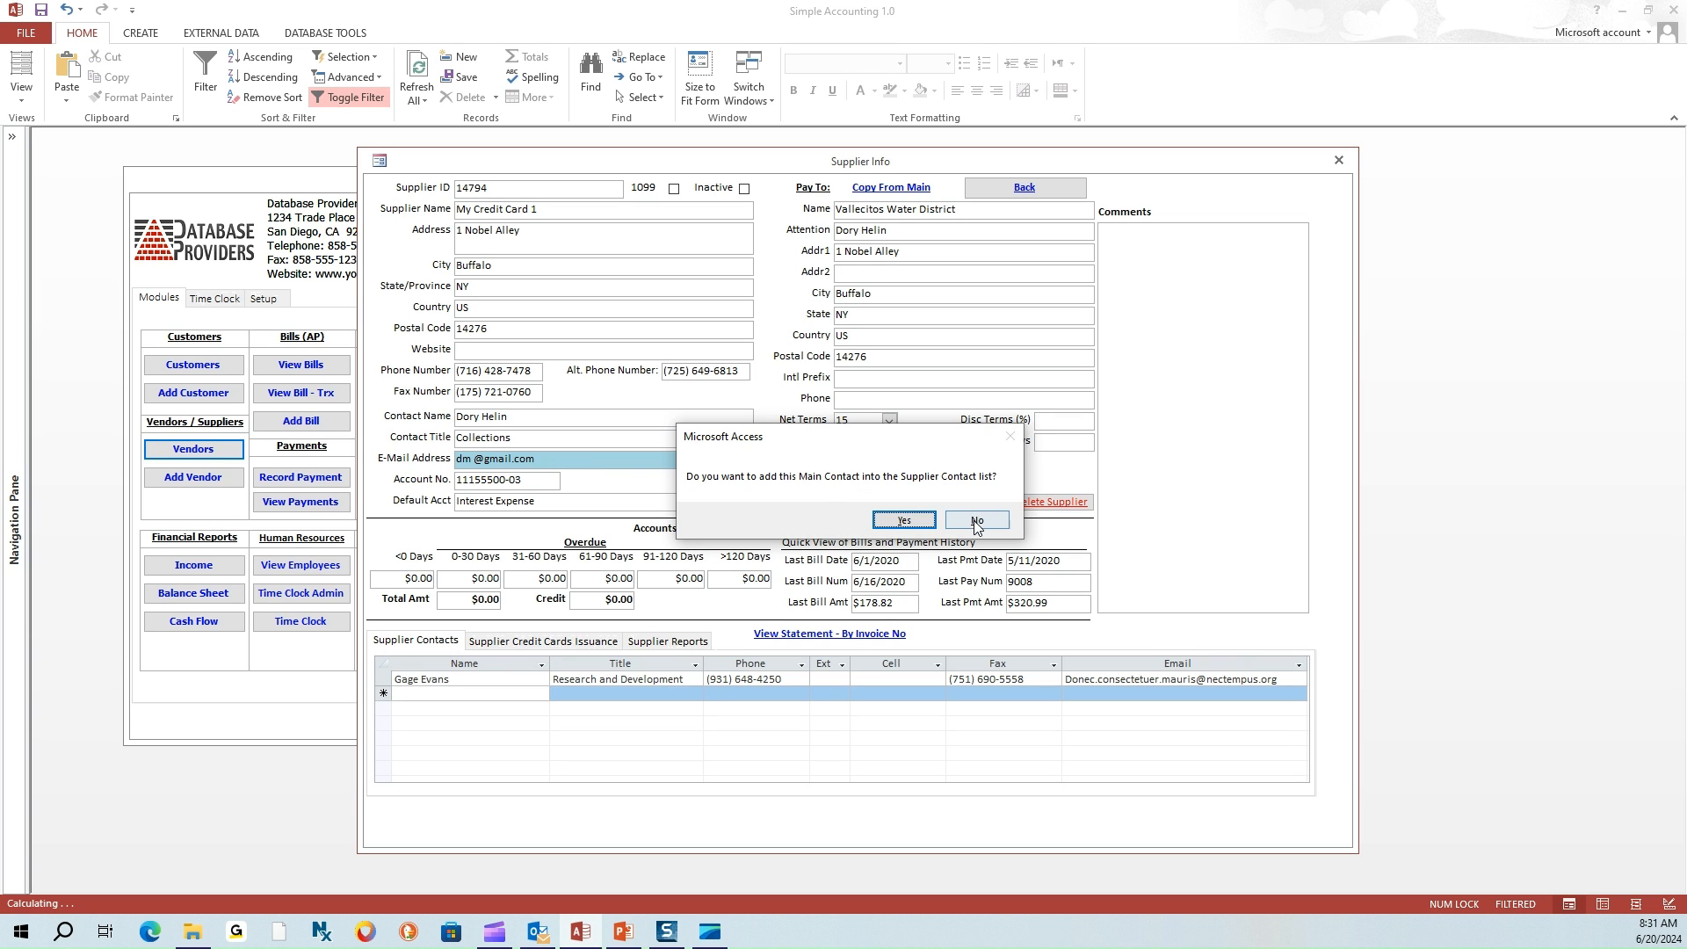
click(904, 522)
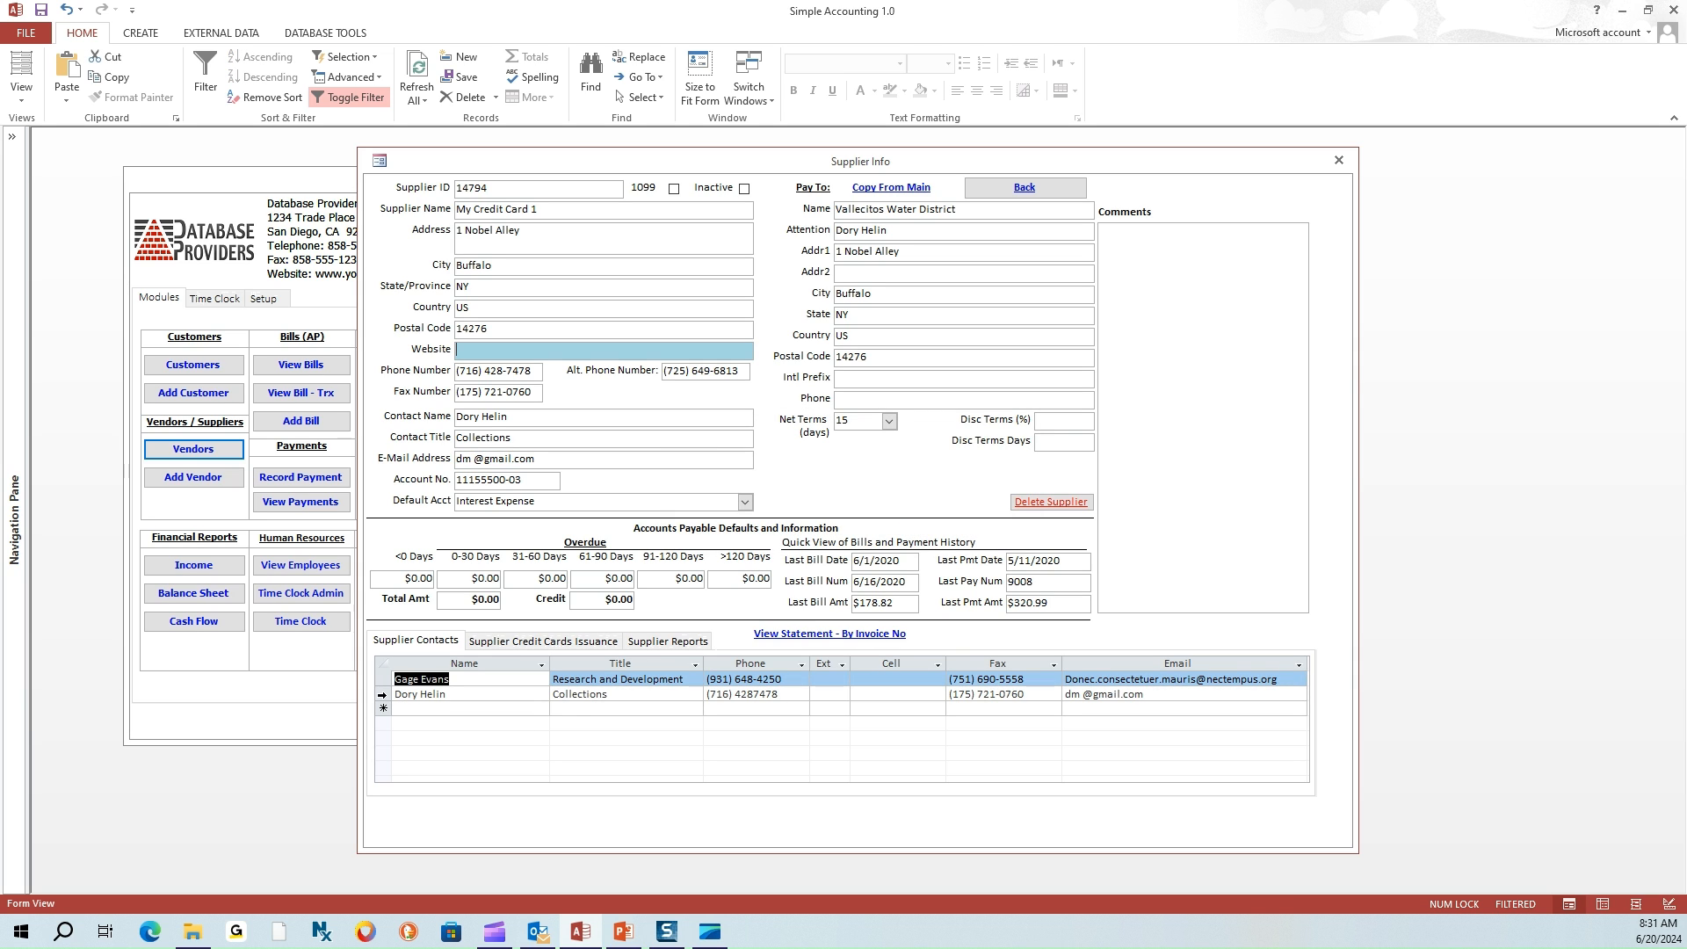
Browse the supplier contact rows, including the empty new-contact row
click(385, 699)
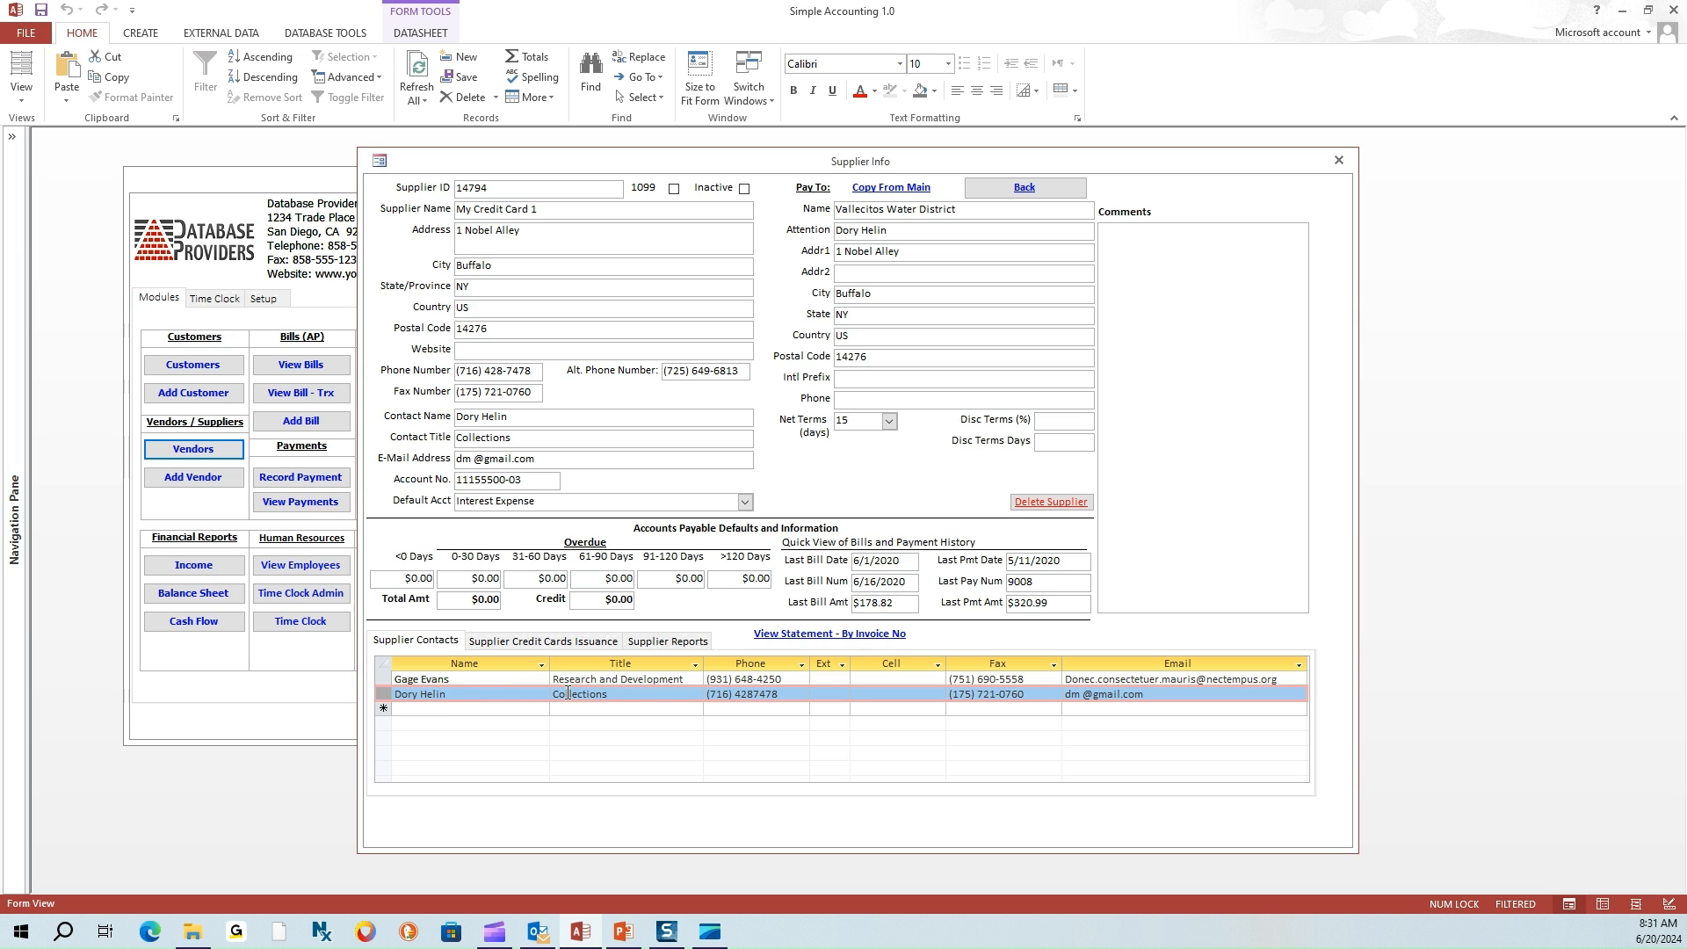
click(383, 708)
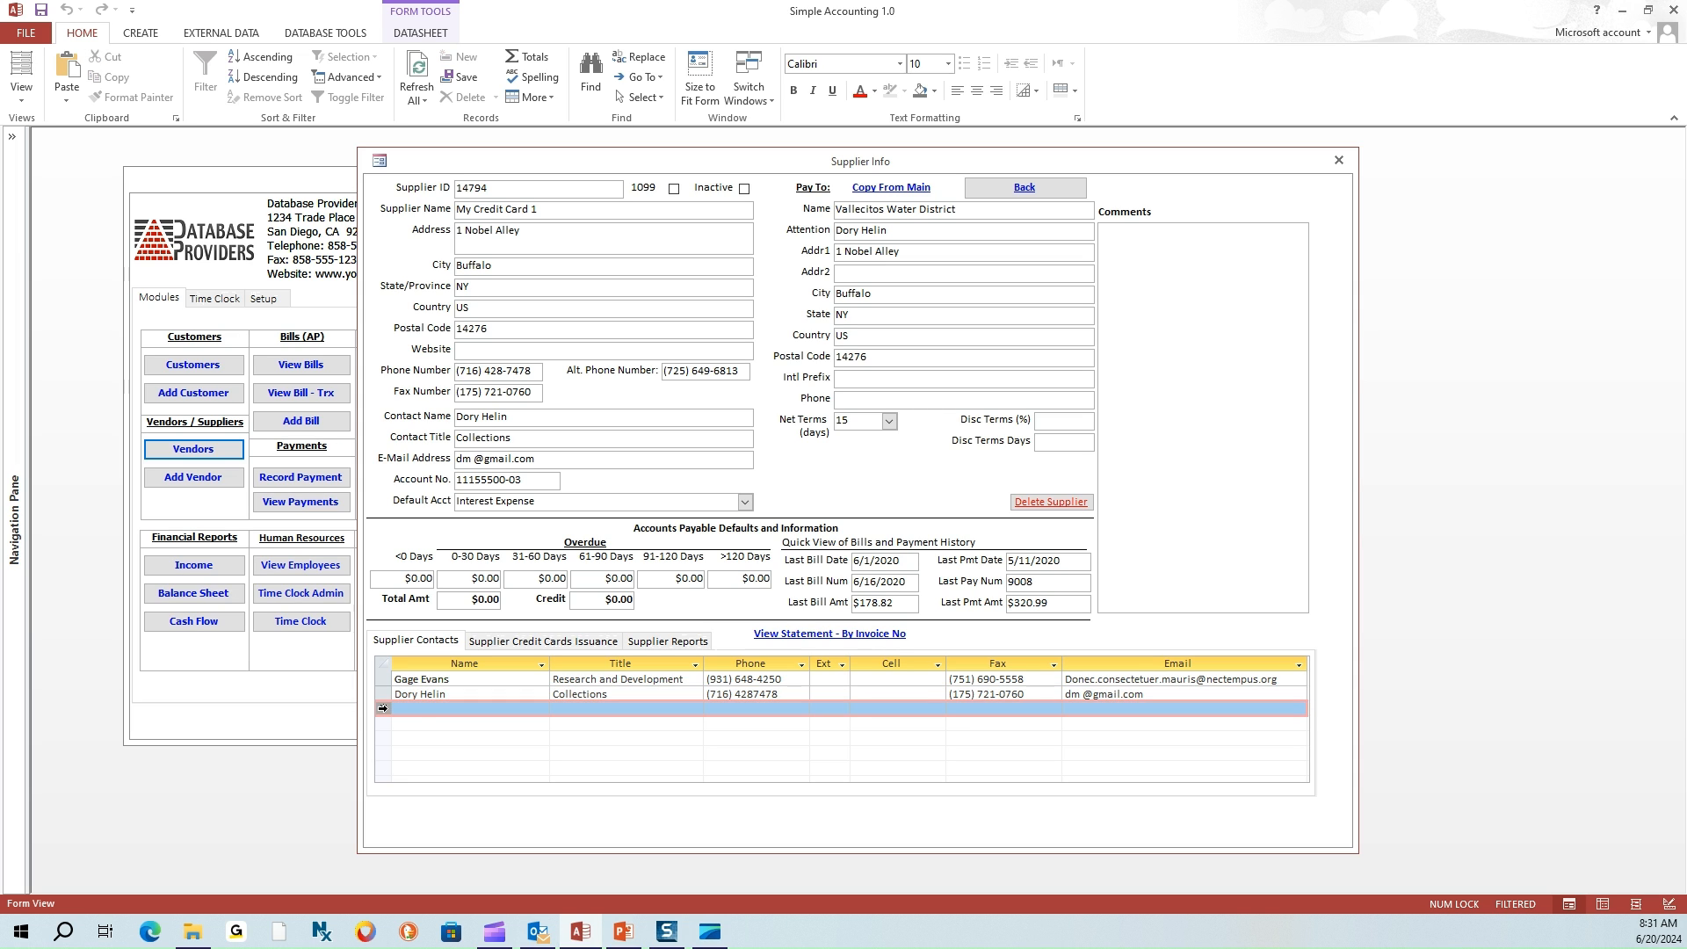
click(564, 708)
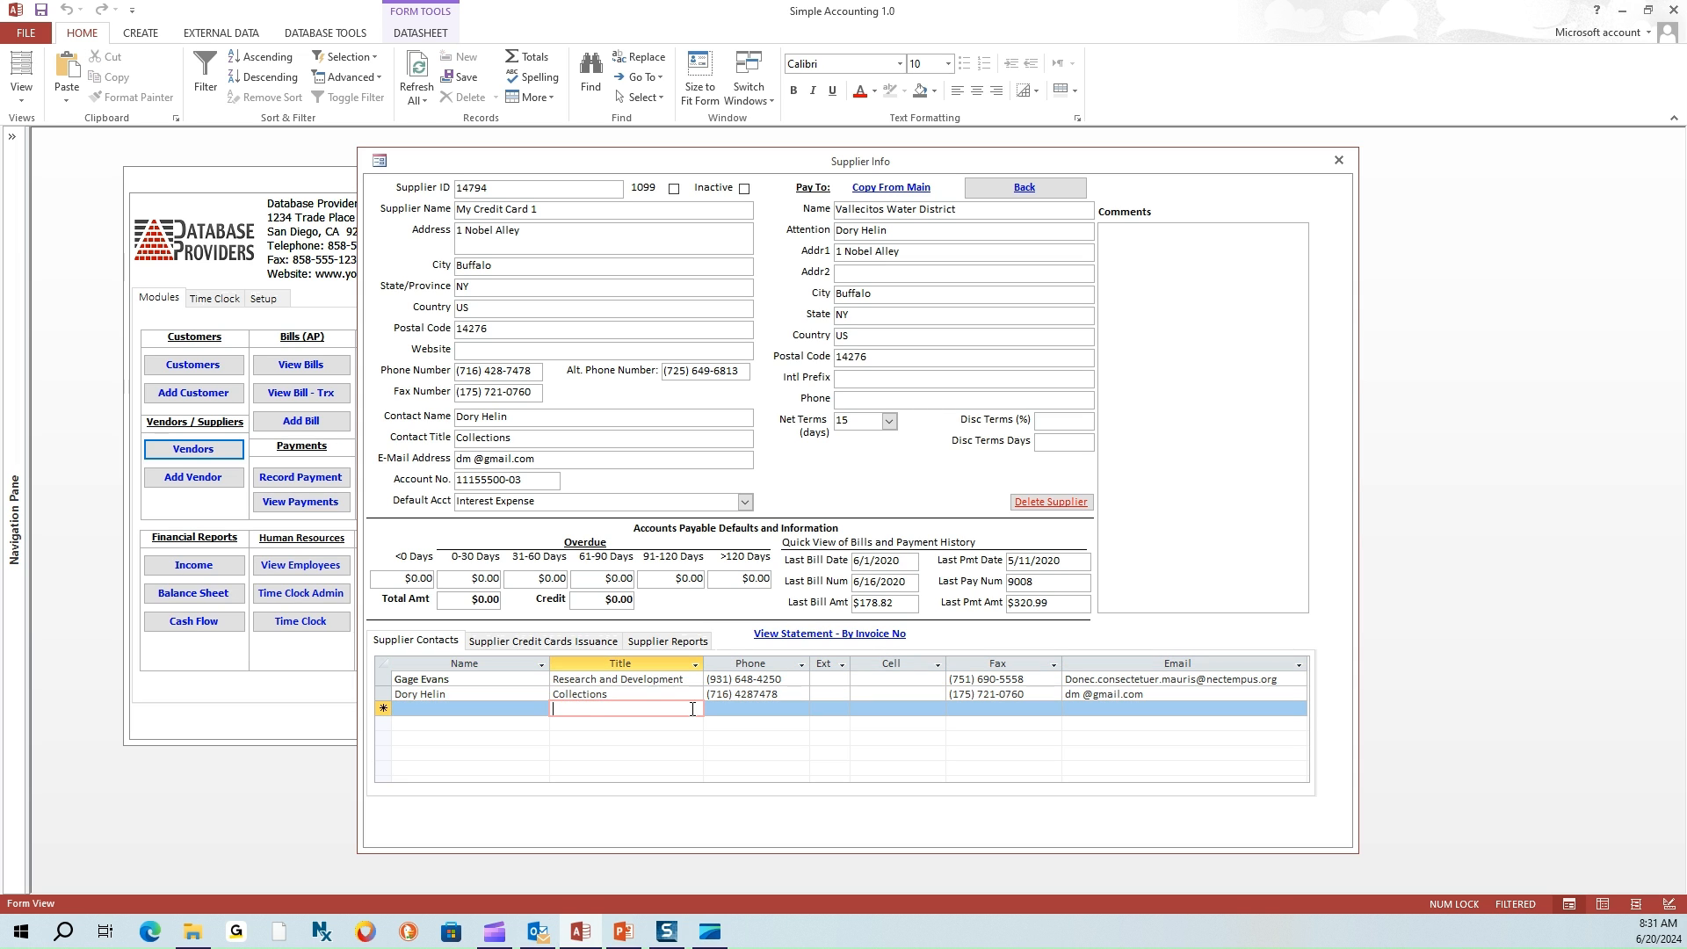
key(Tab)
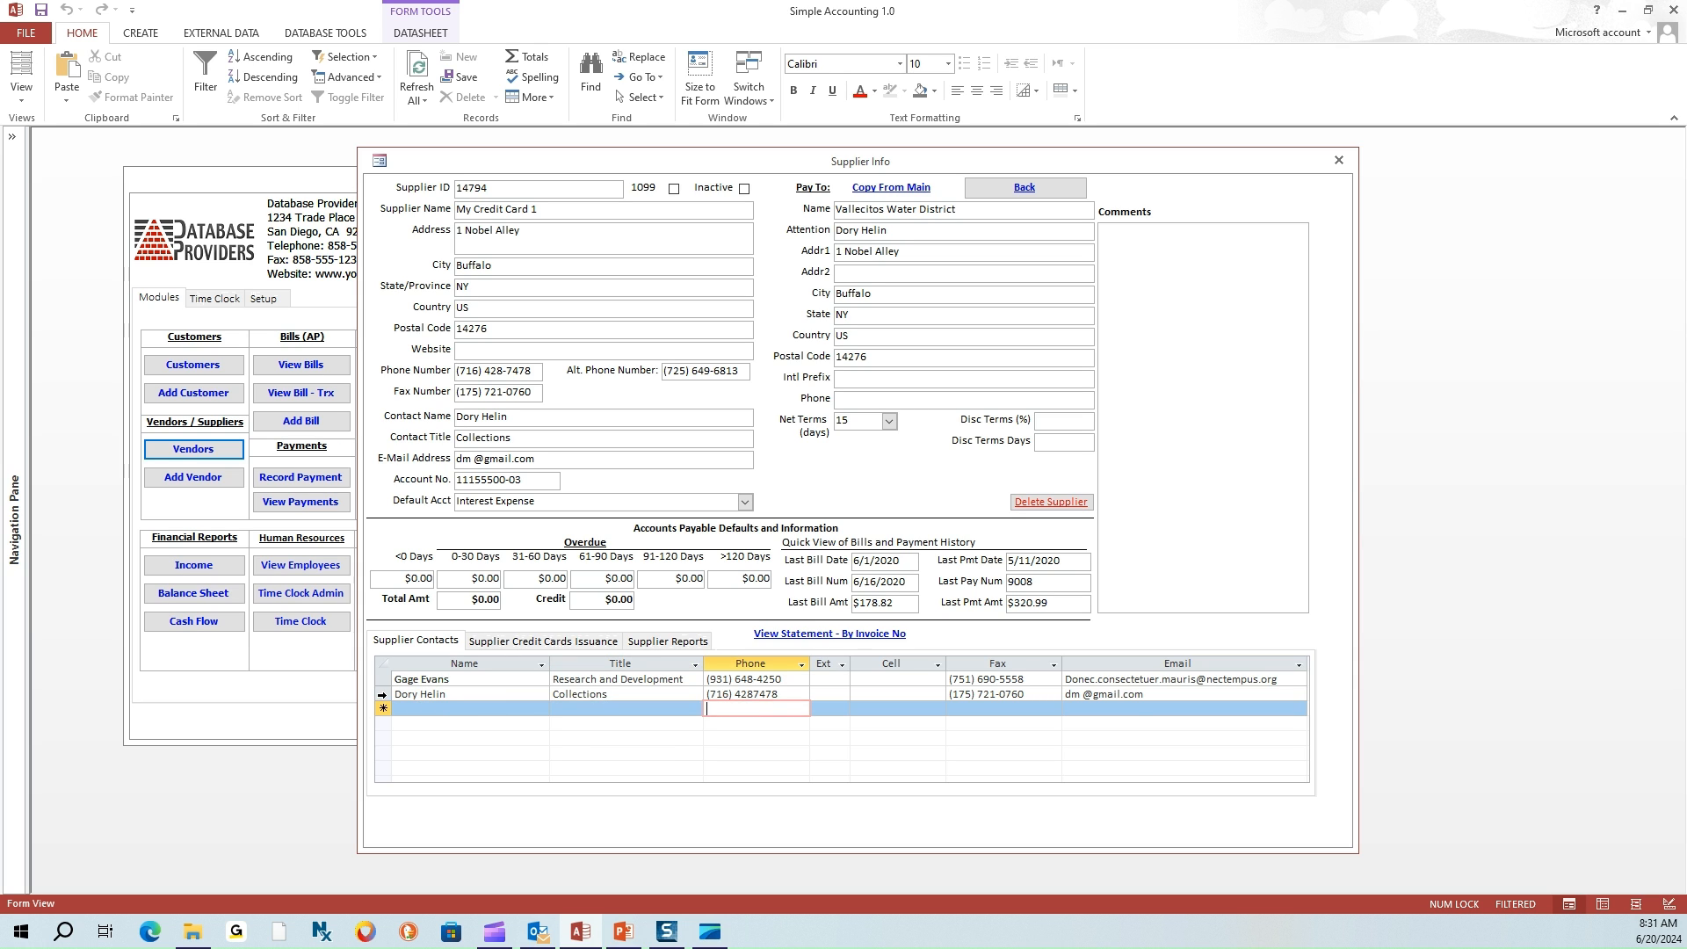
click(382, 695)
click(382, 680)
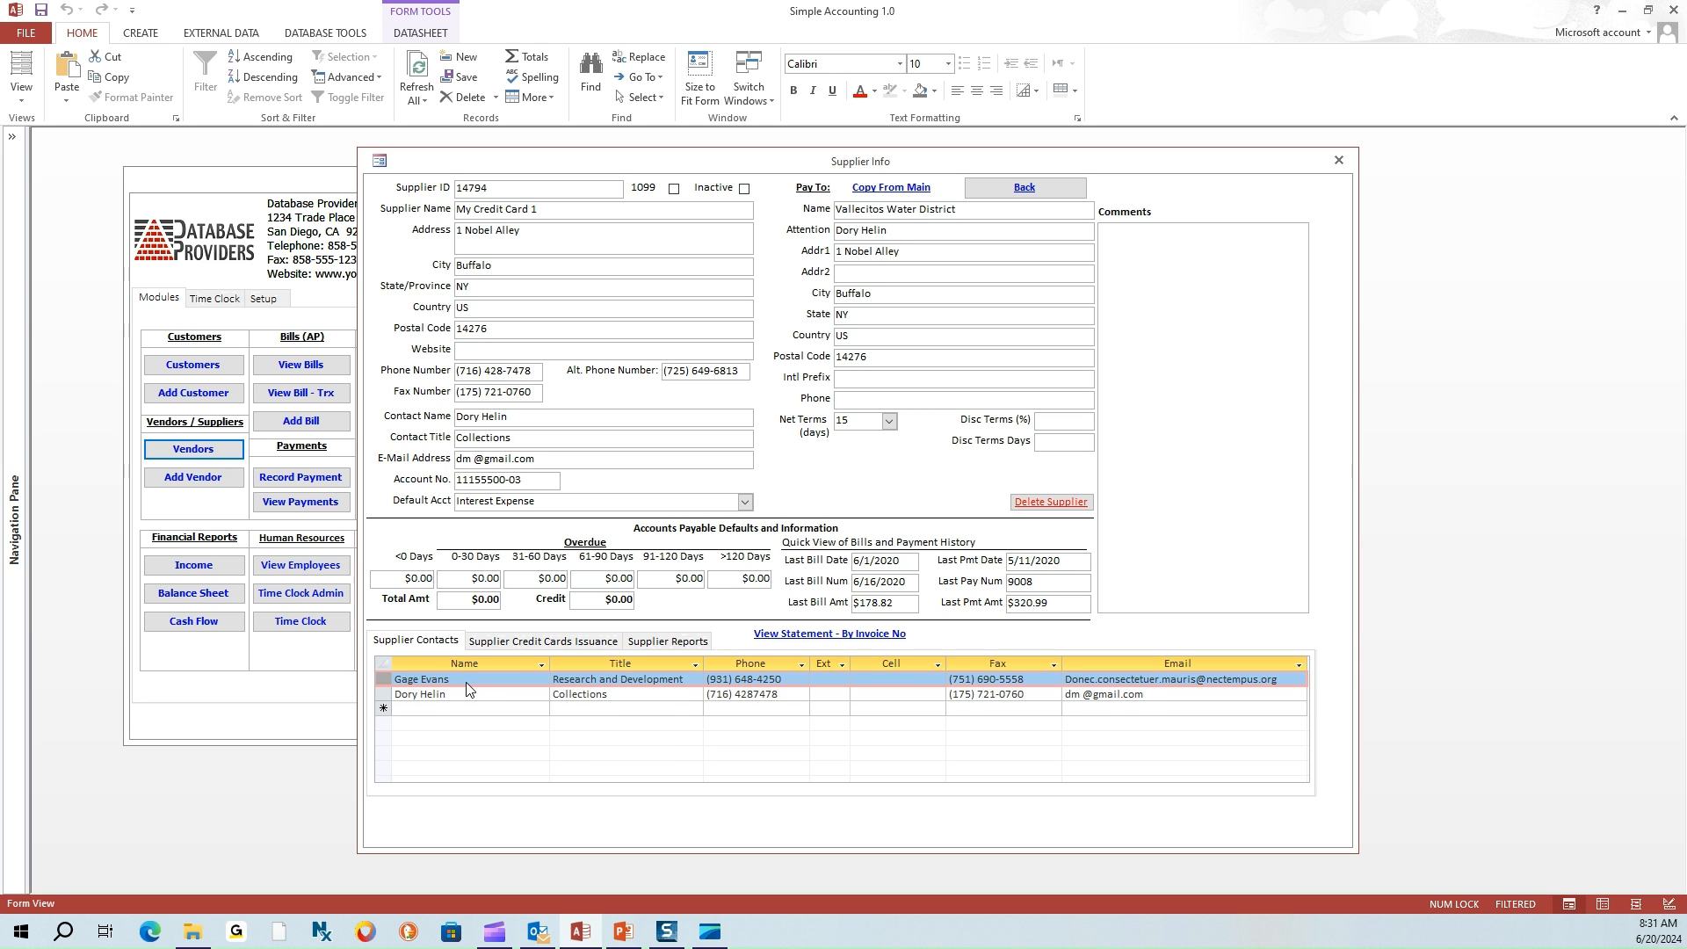
Change the second contact's final fax digit to 1, then restore it to 0 and save
click(1031, 694)
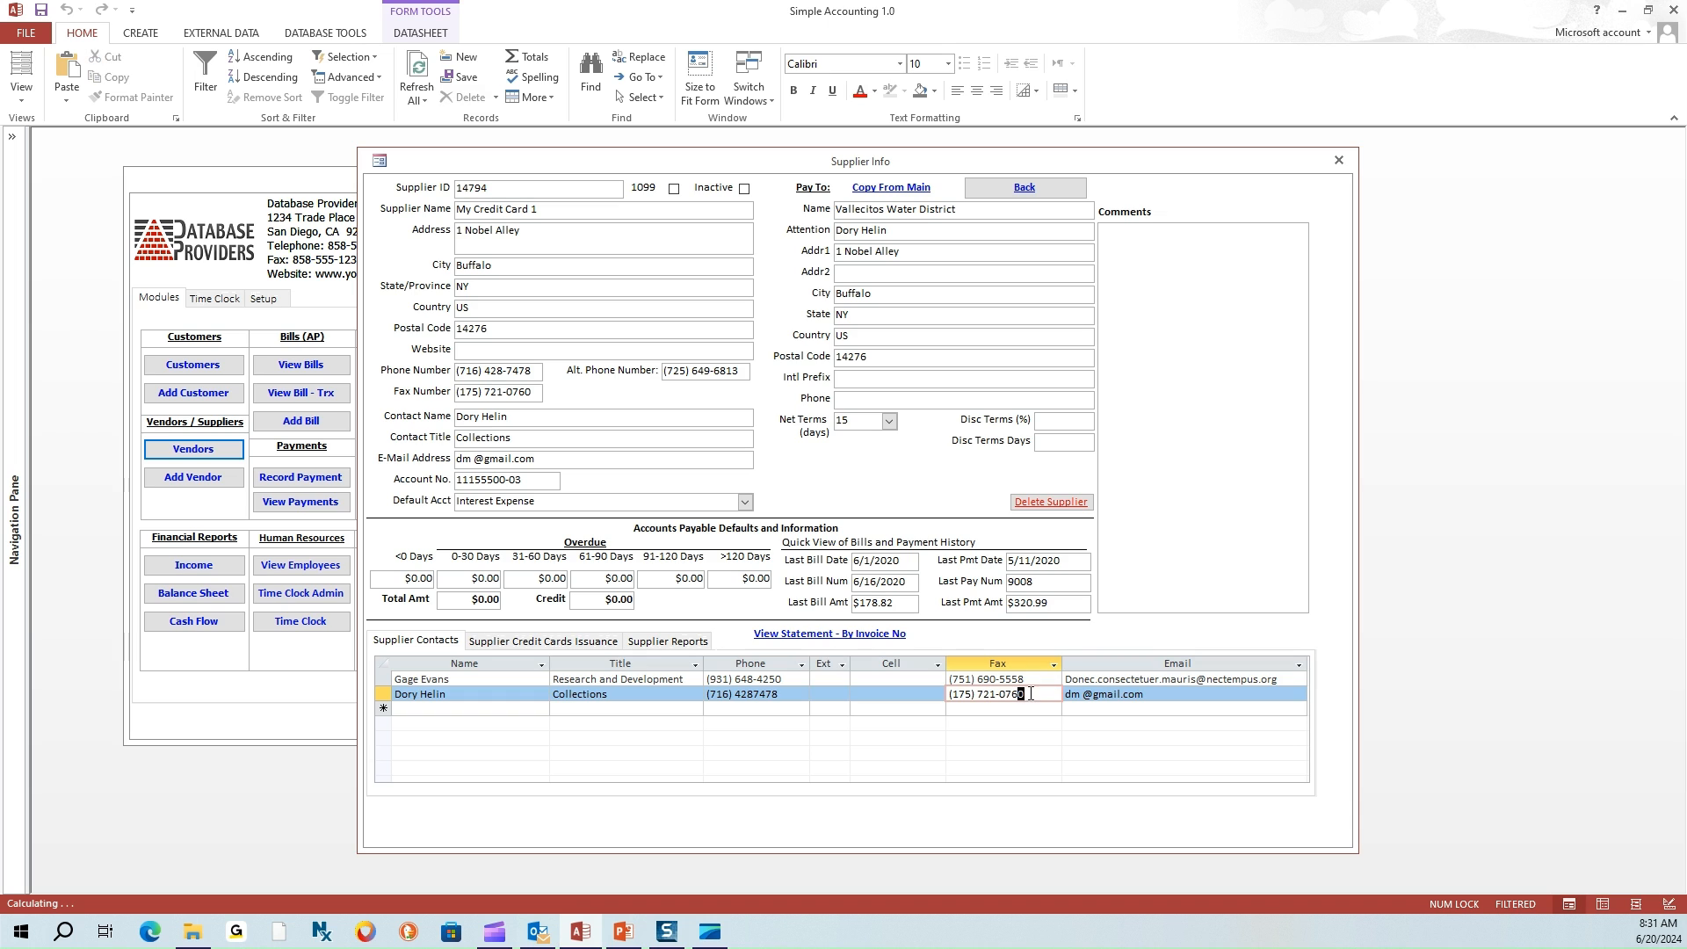
text(1)
key(Up)
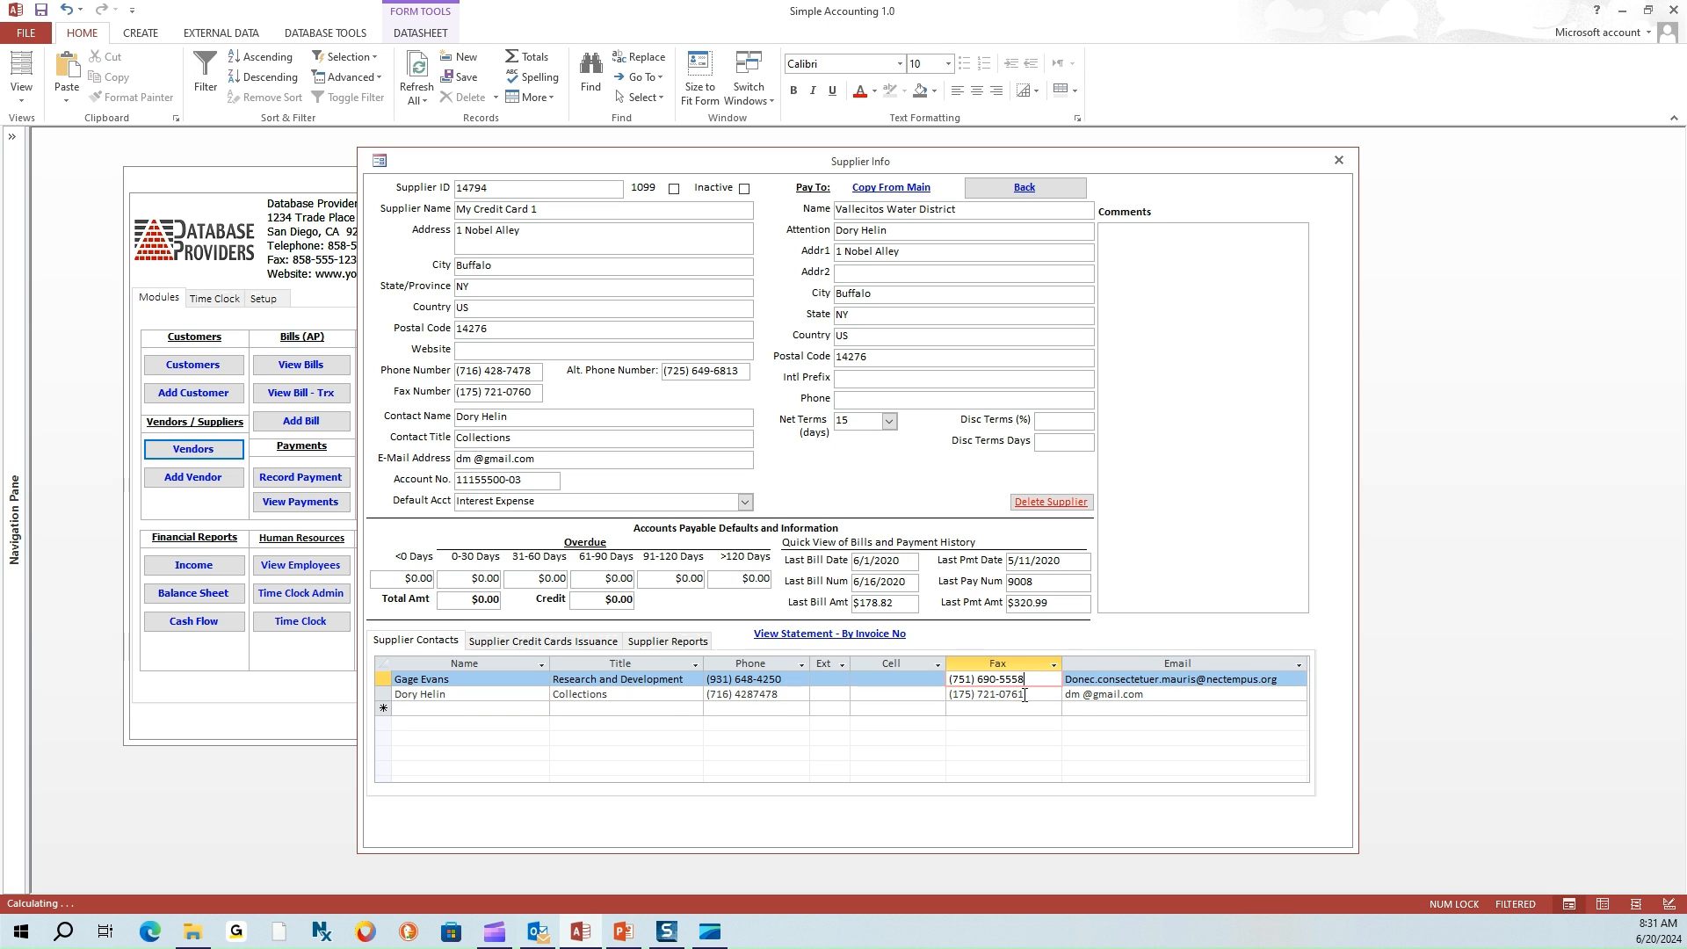
click(1025, 695)
key(BackSpace)
text(0)
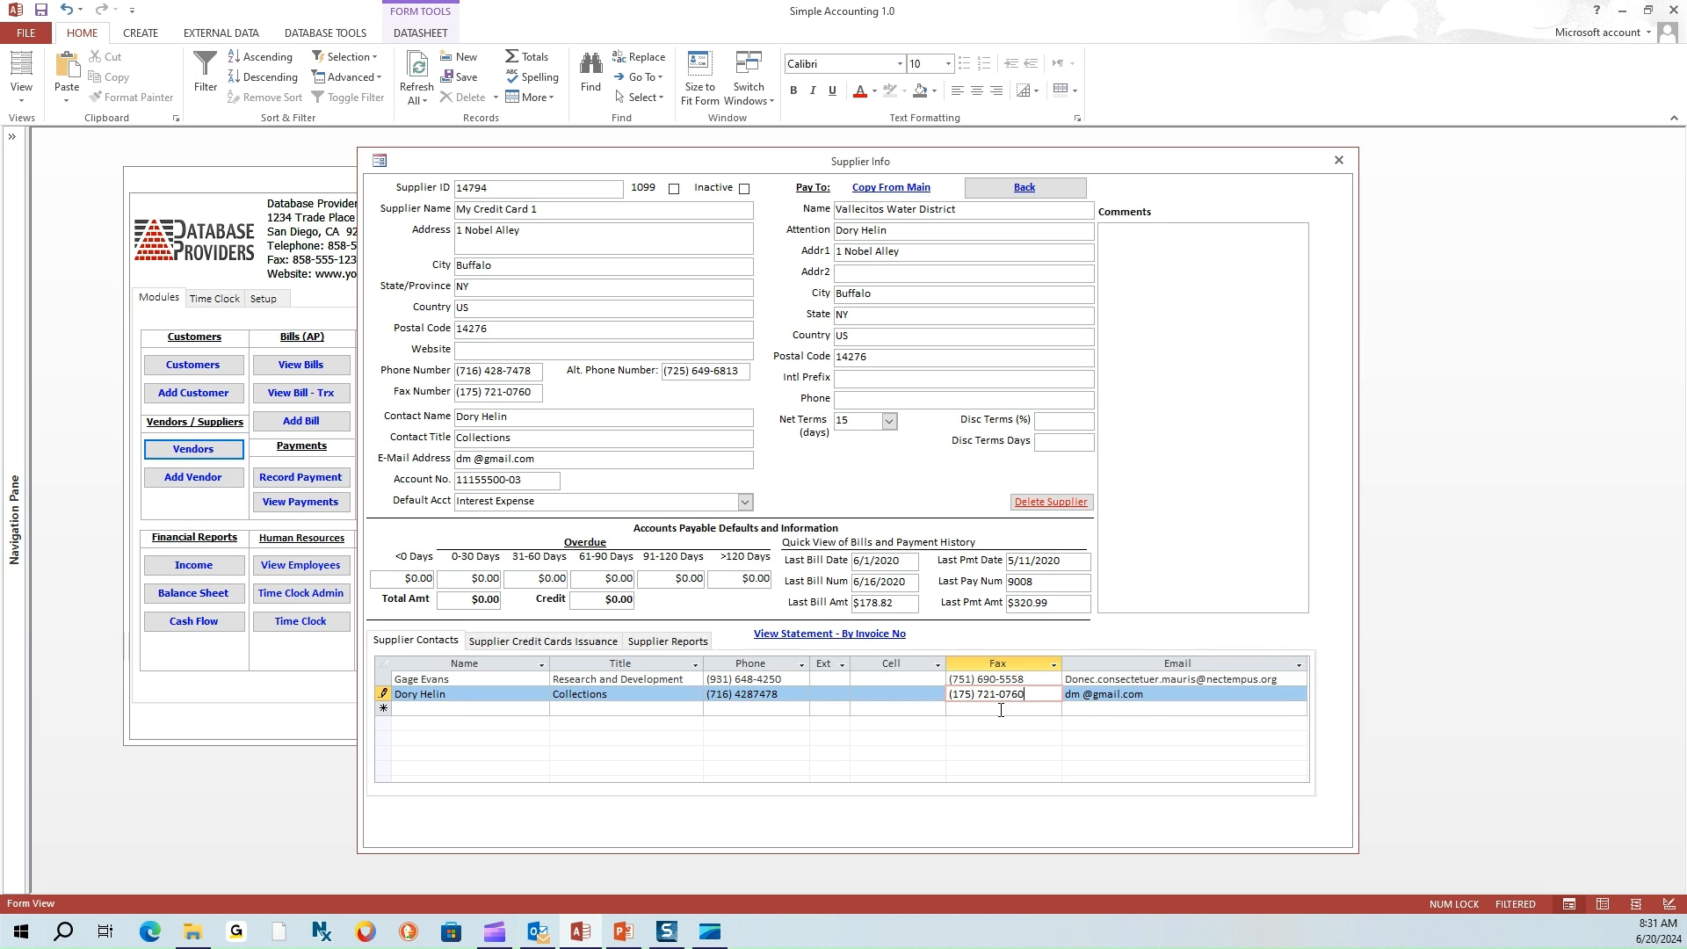
click(1002, 710)
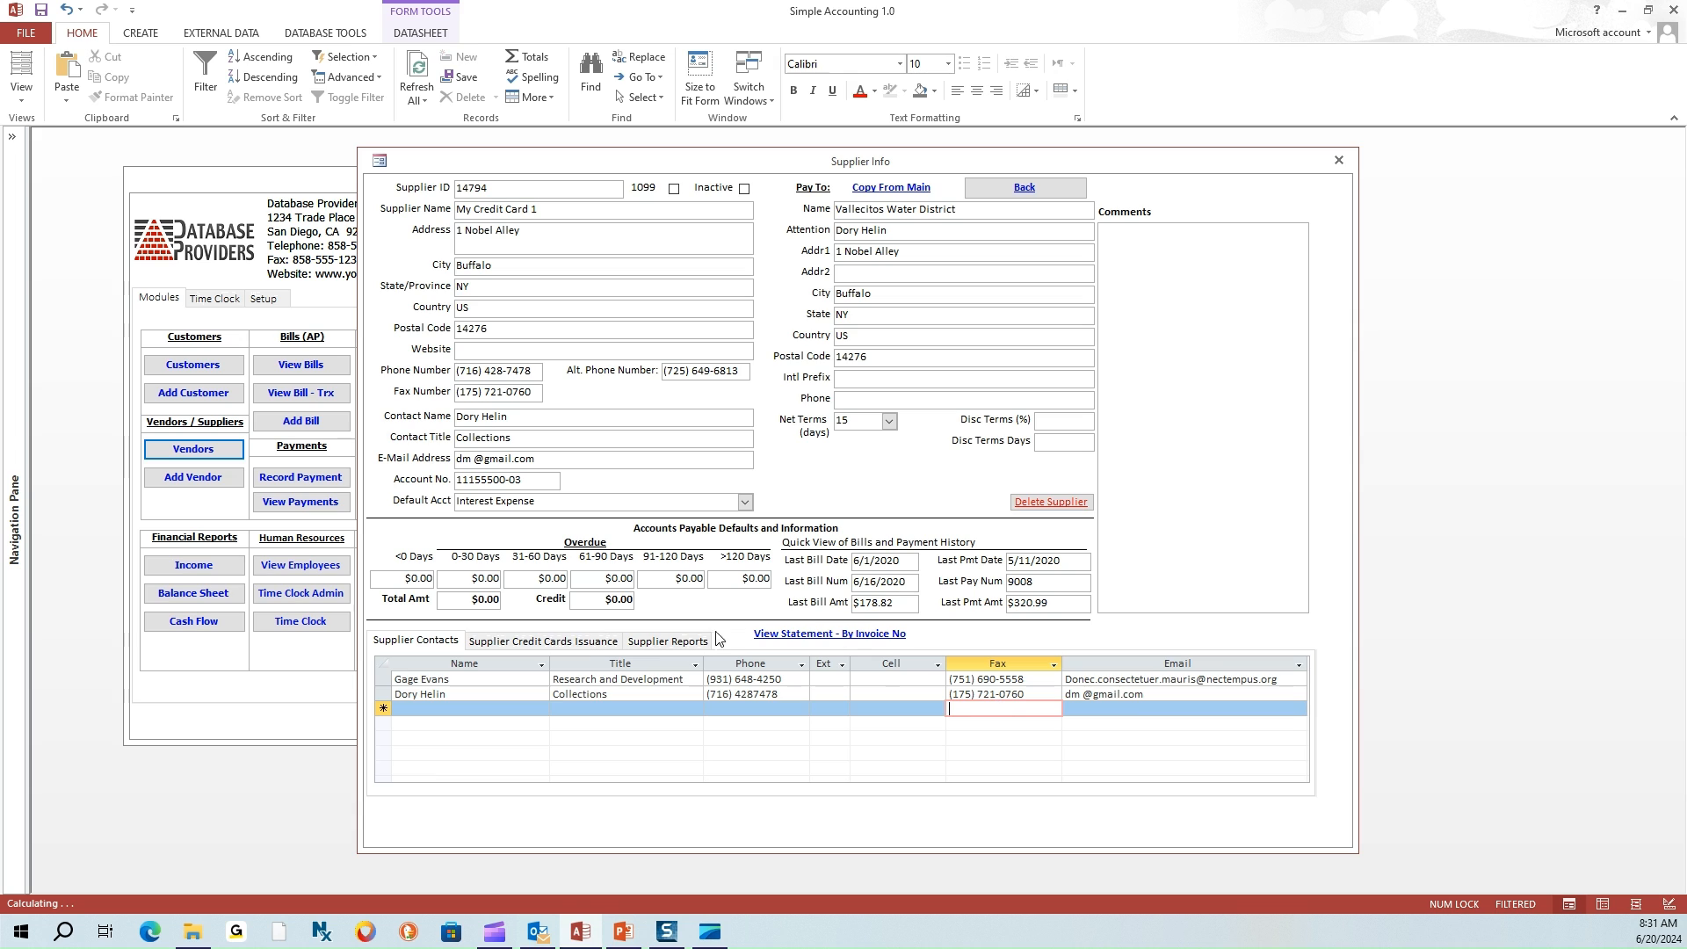
click(551, 645)
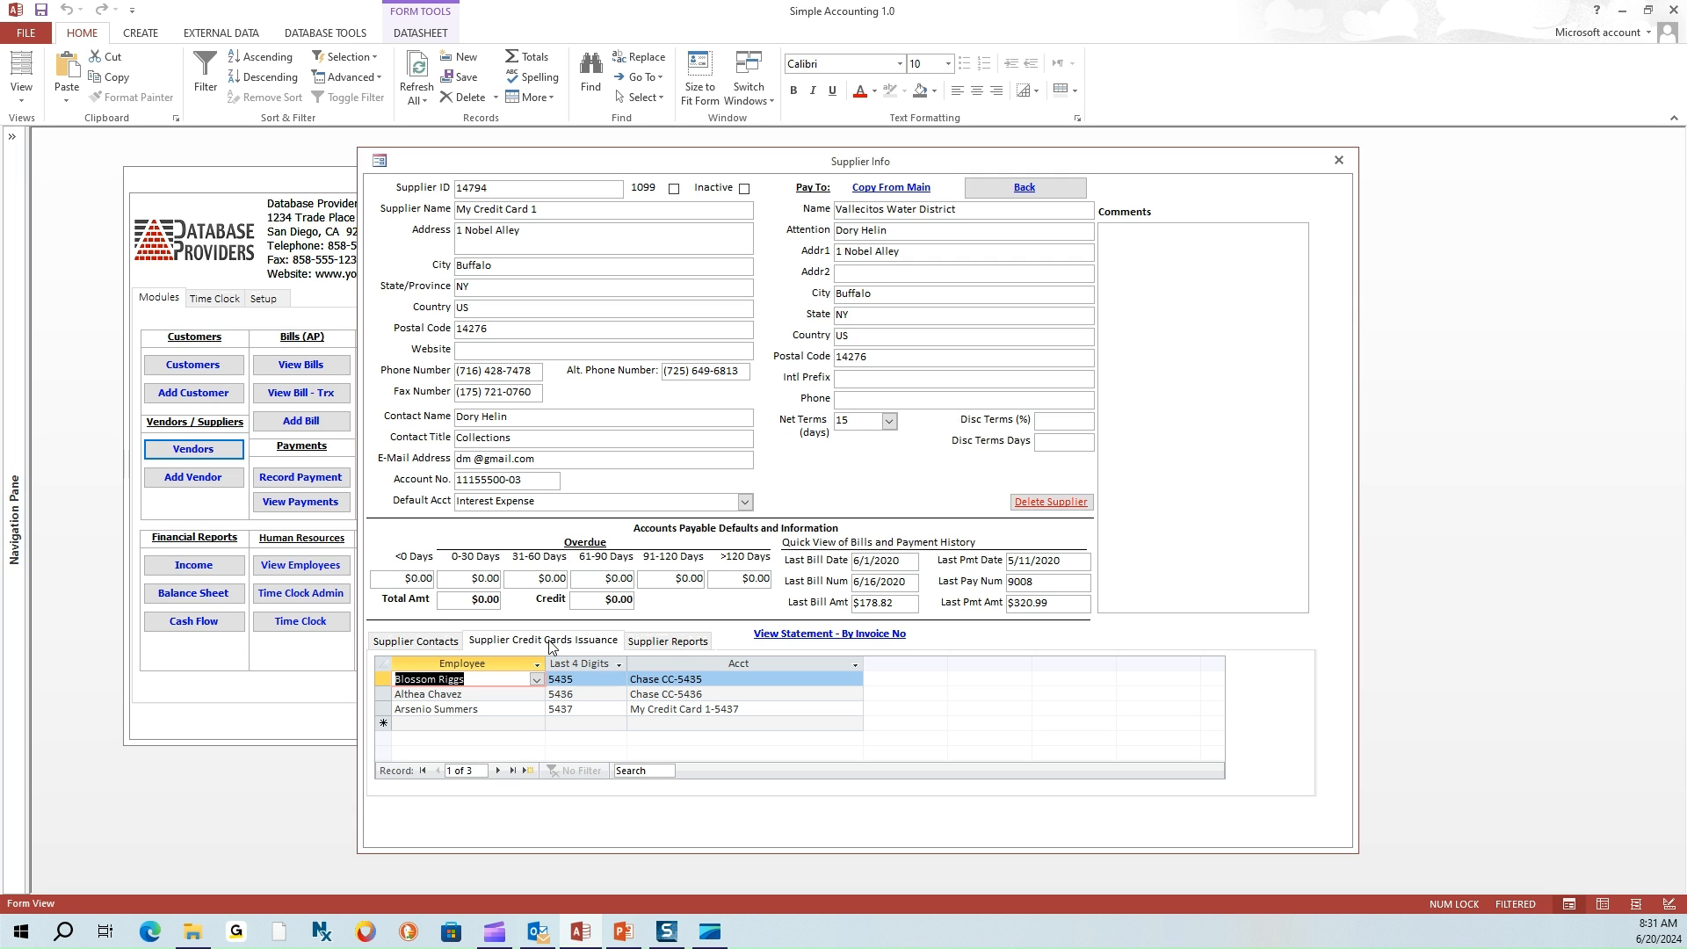
Inspect the first card issuance's Employee and Acct dropdowns, keeping account Chase CC-5435
click(537, 681)
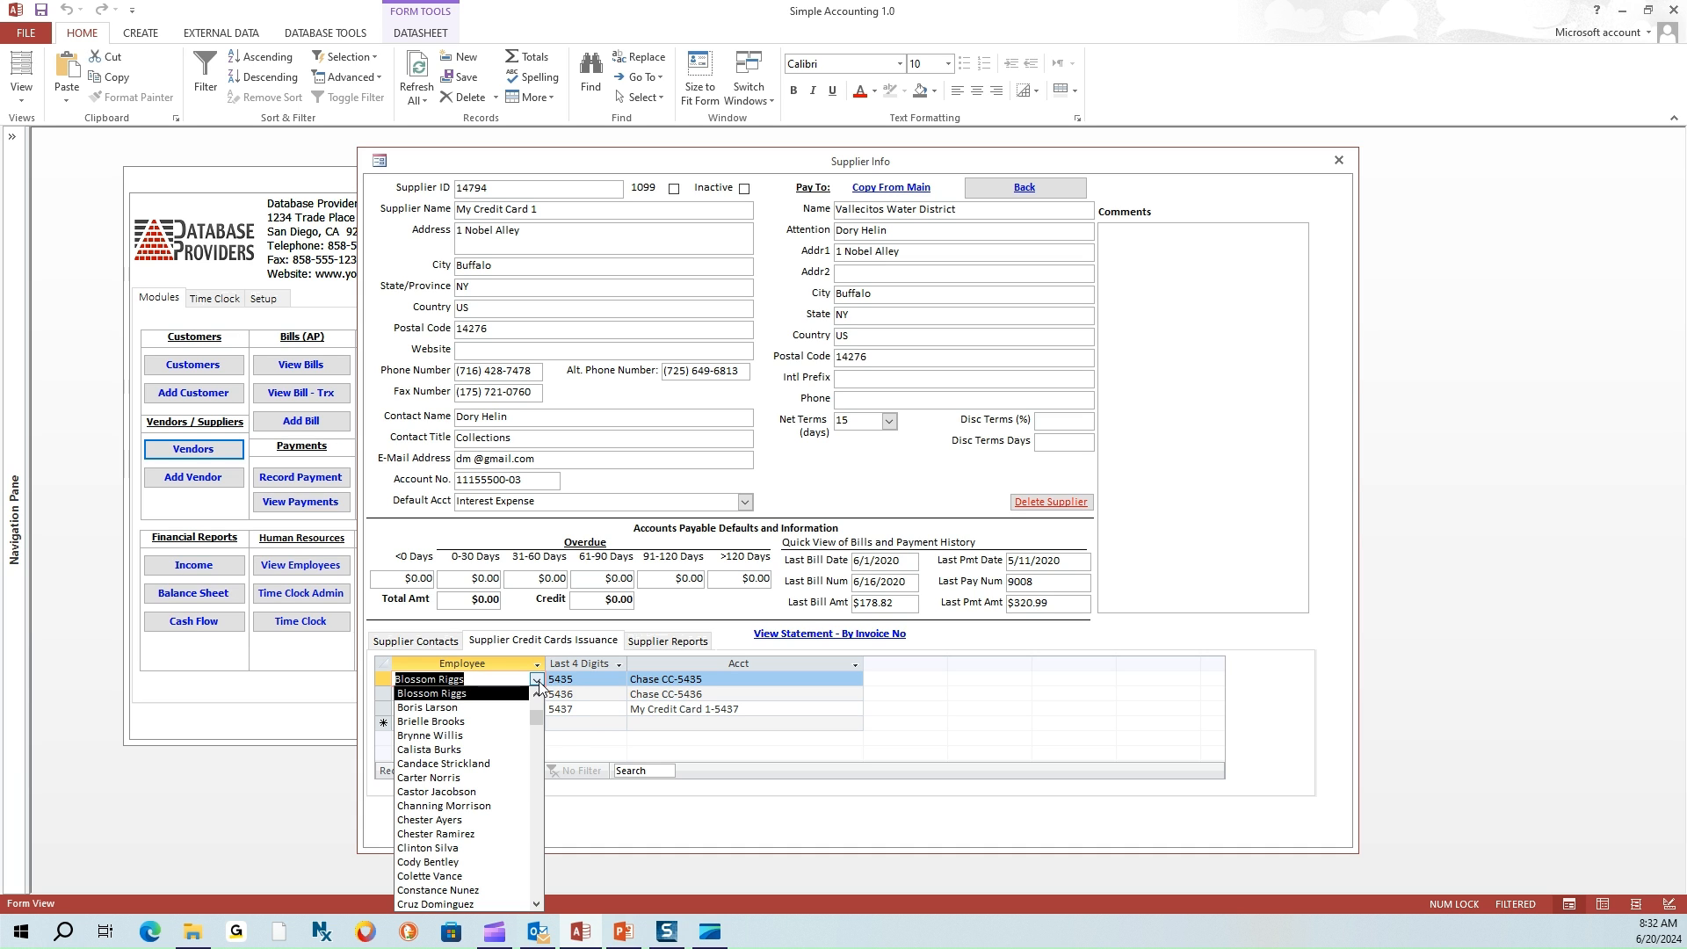
click(536, 682)
click(581, 680)
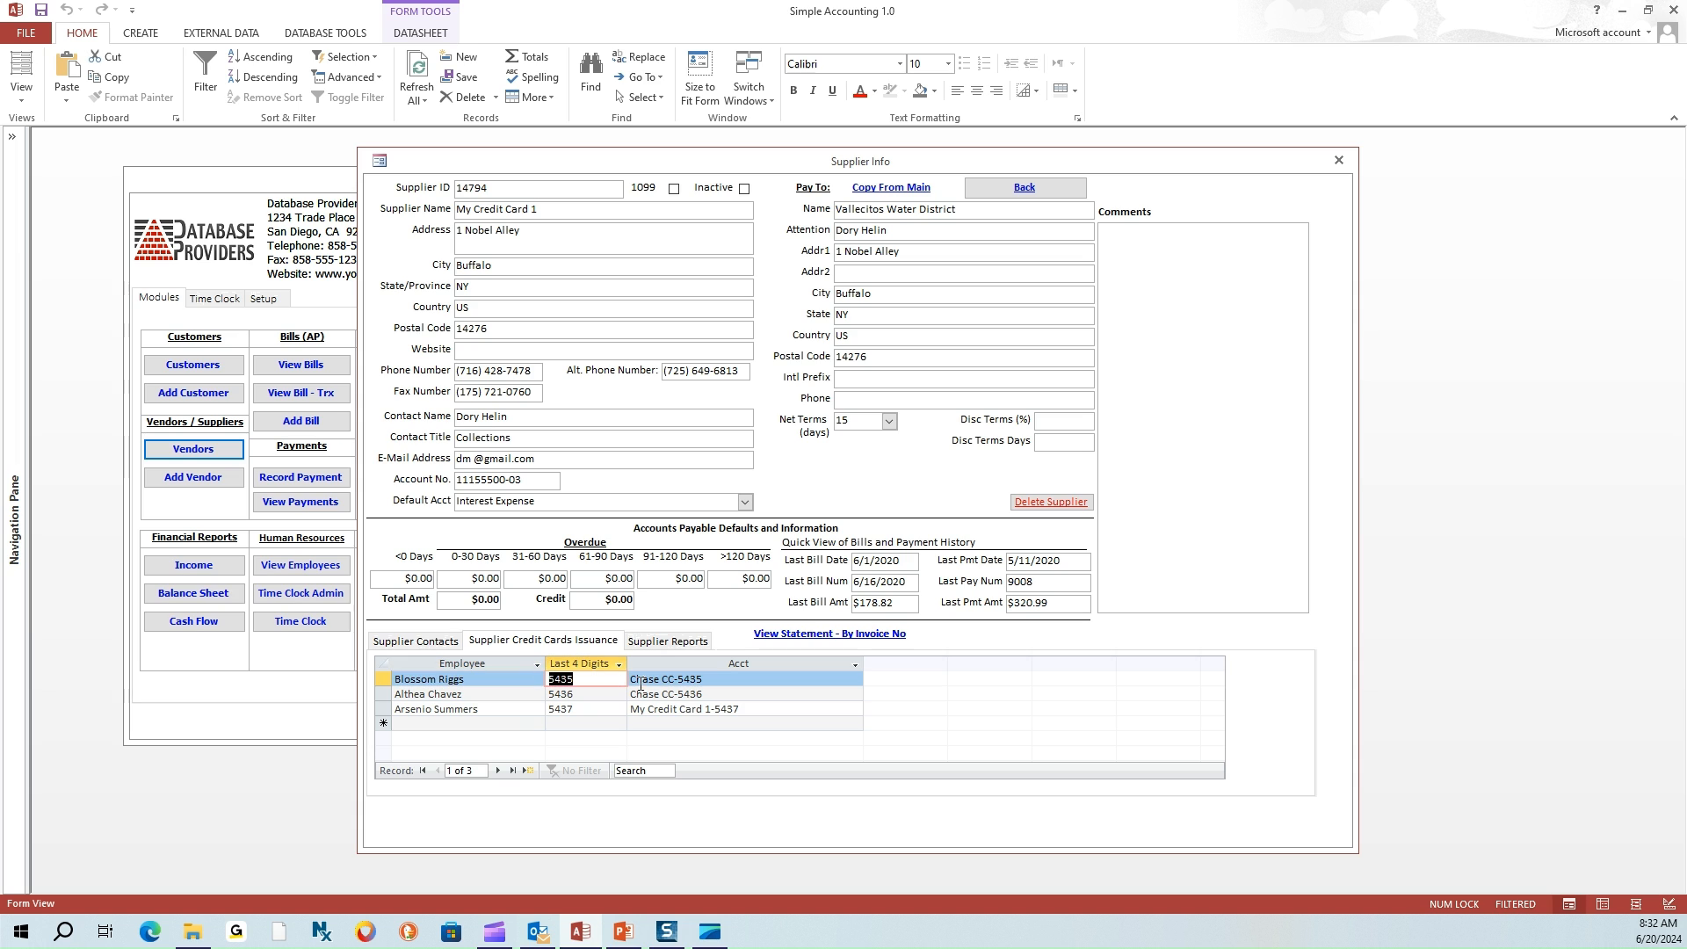
click(723, 679)
click(855, 680)
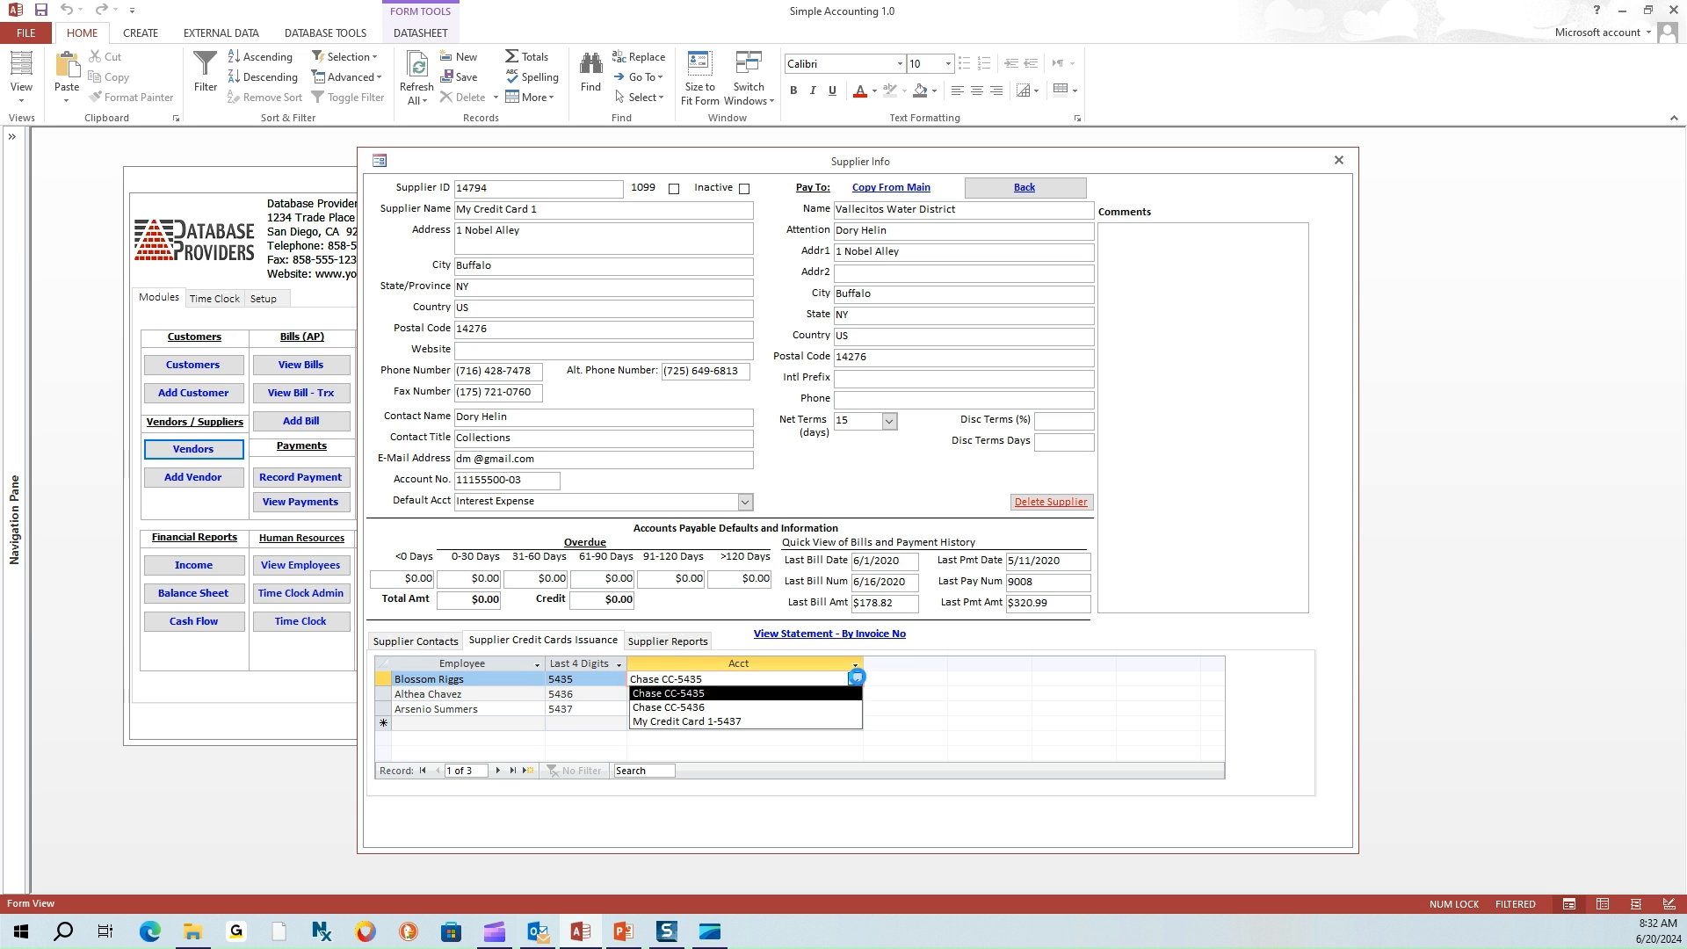
click(856, 681)
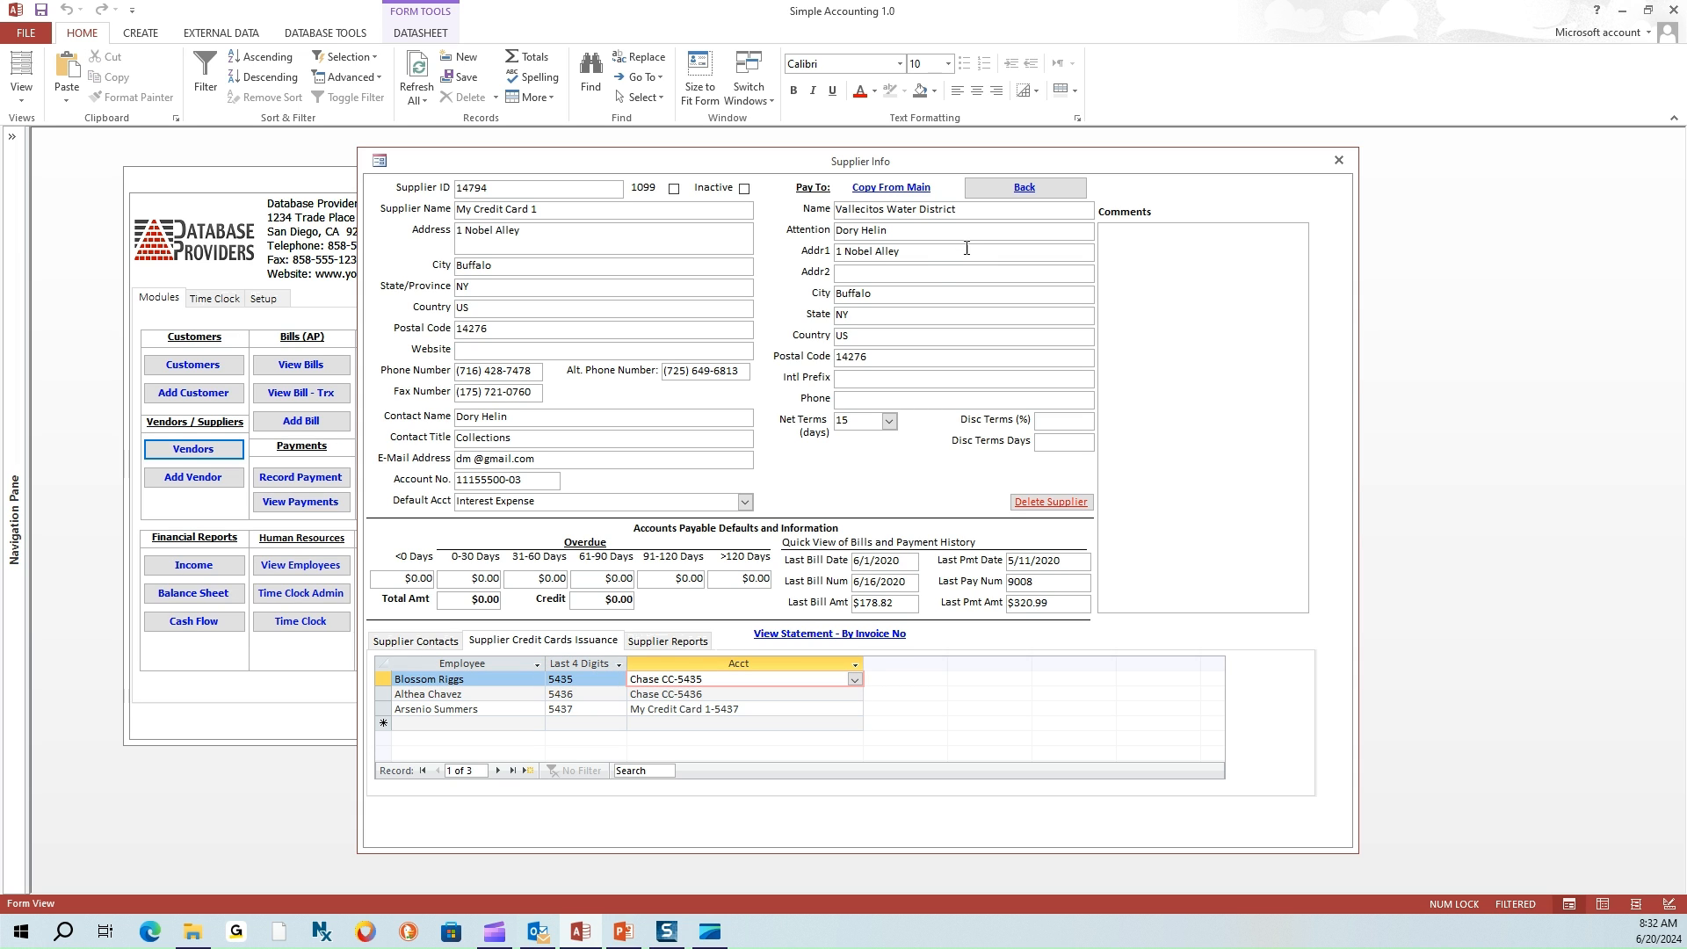
Close My Credit Card 1 and open My City Treasurer from the Vendors supplier lookup
click(1022, 190)
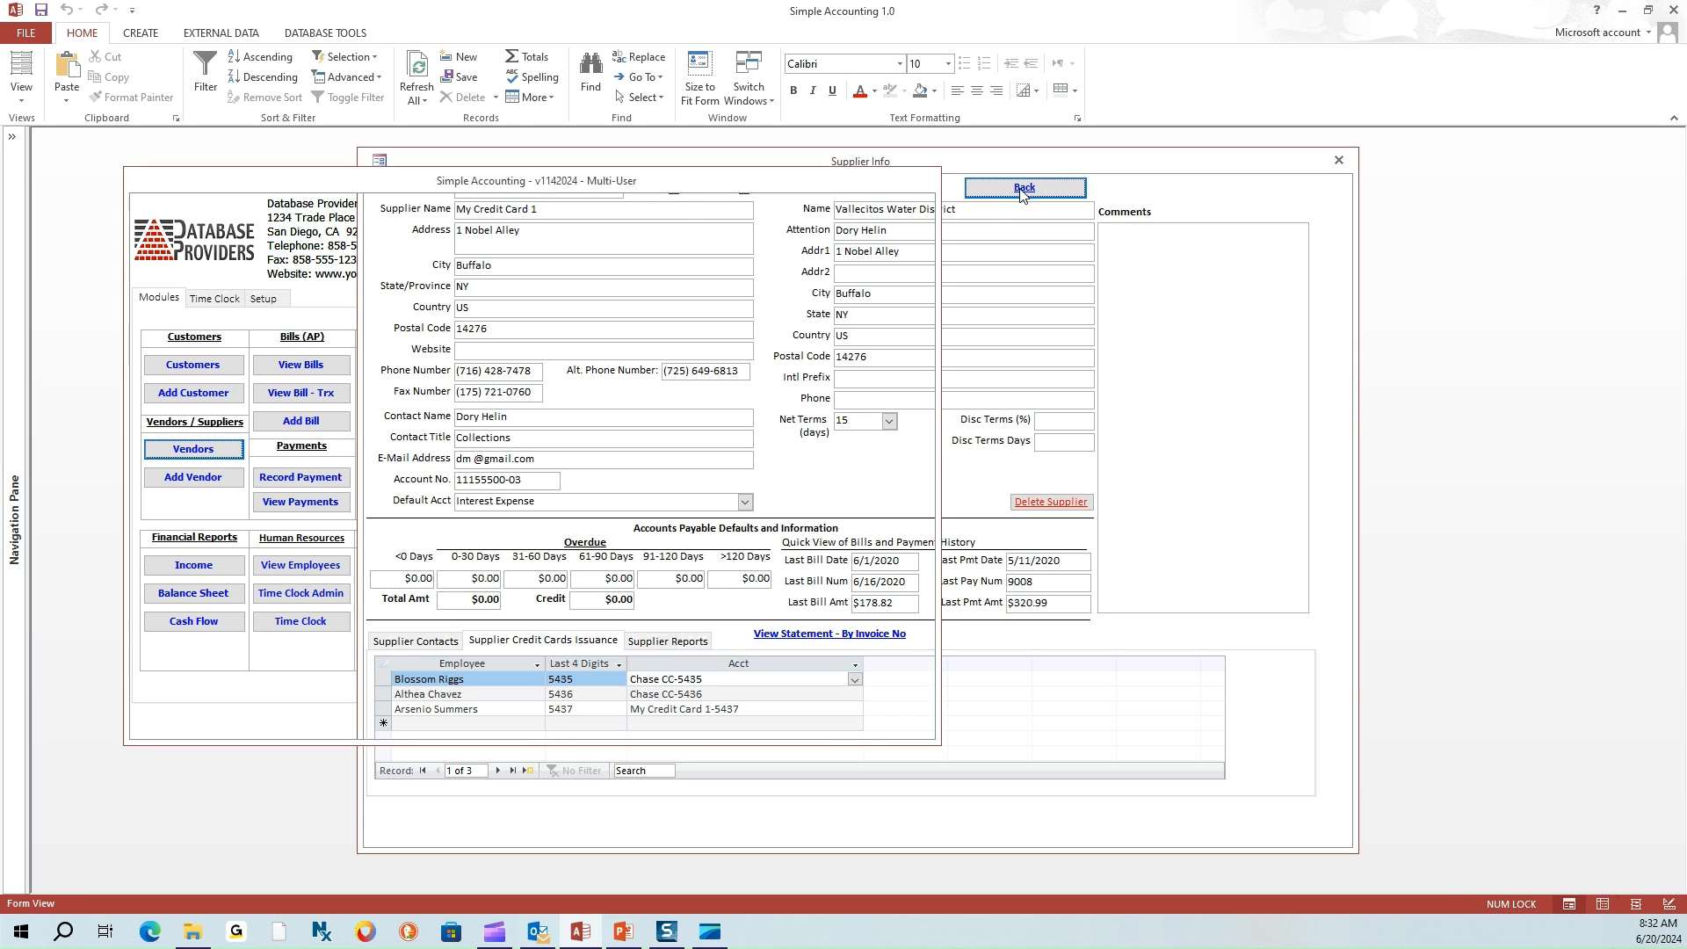
click(195, 451)
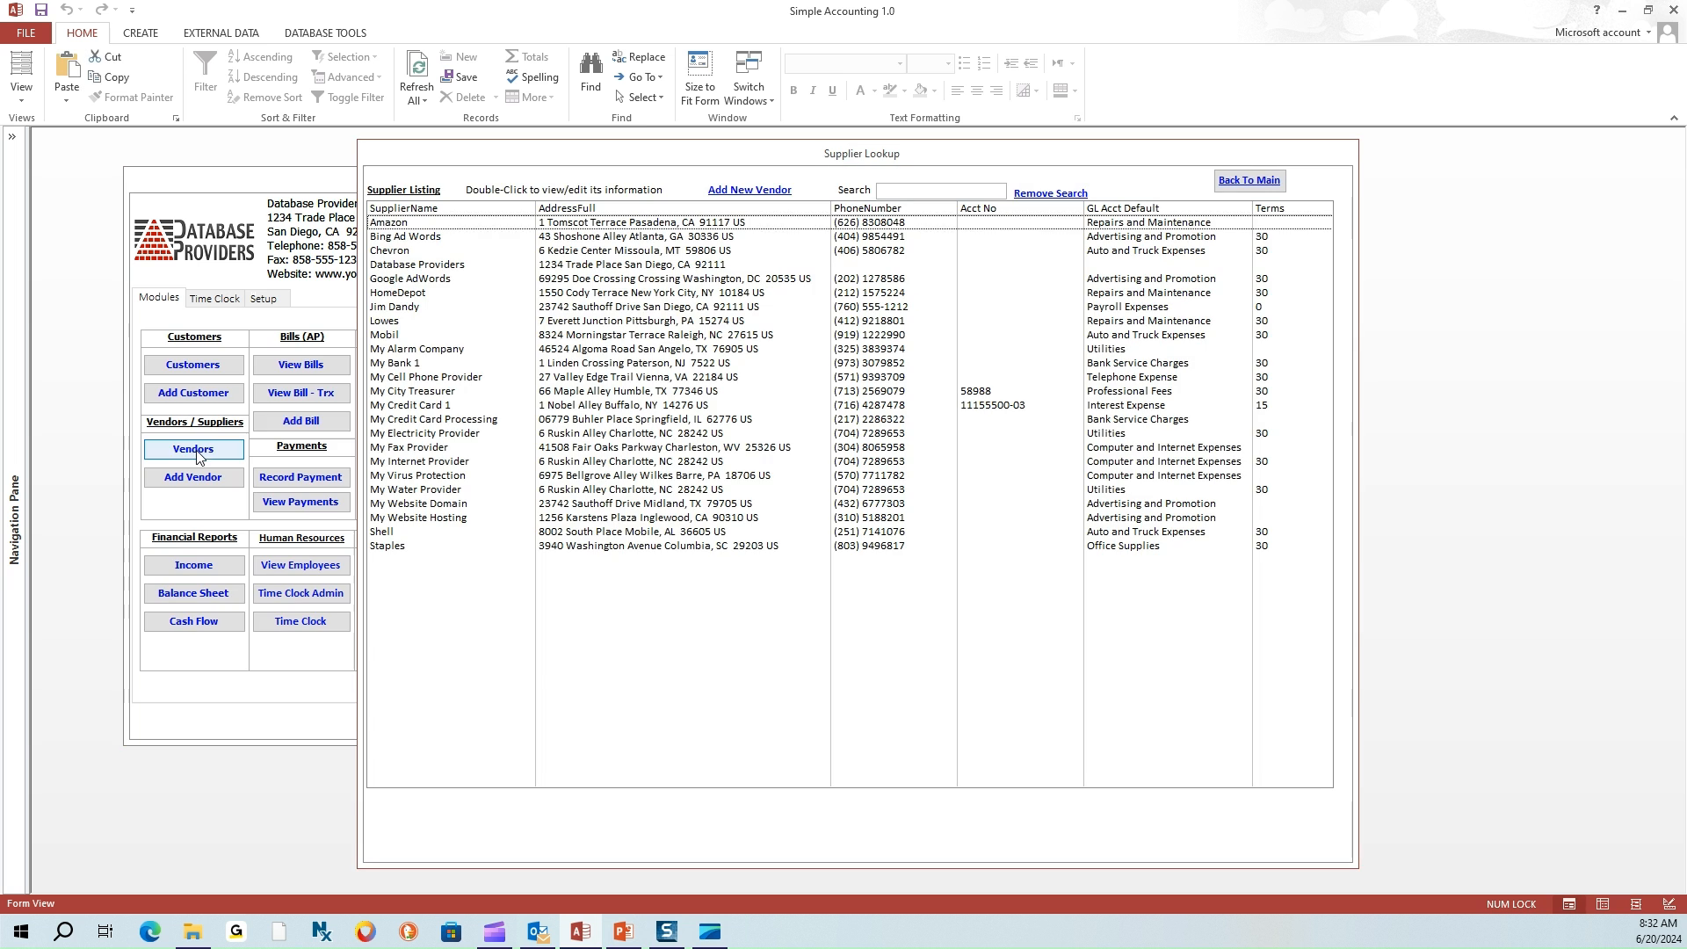
double_click(410, 389)
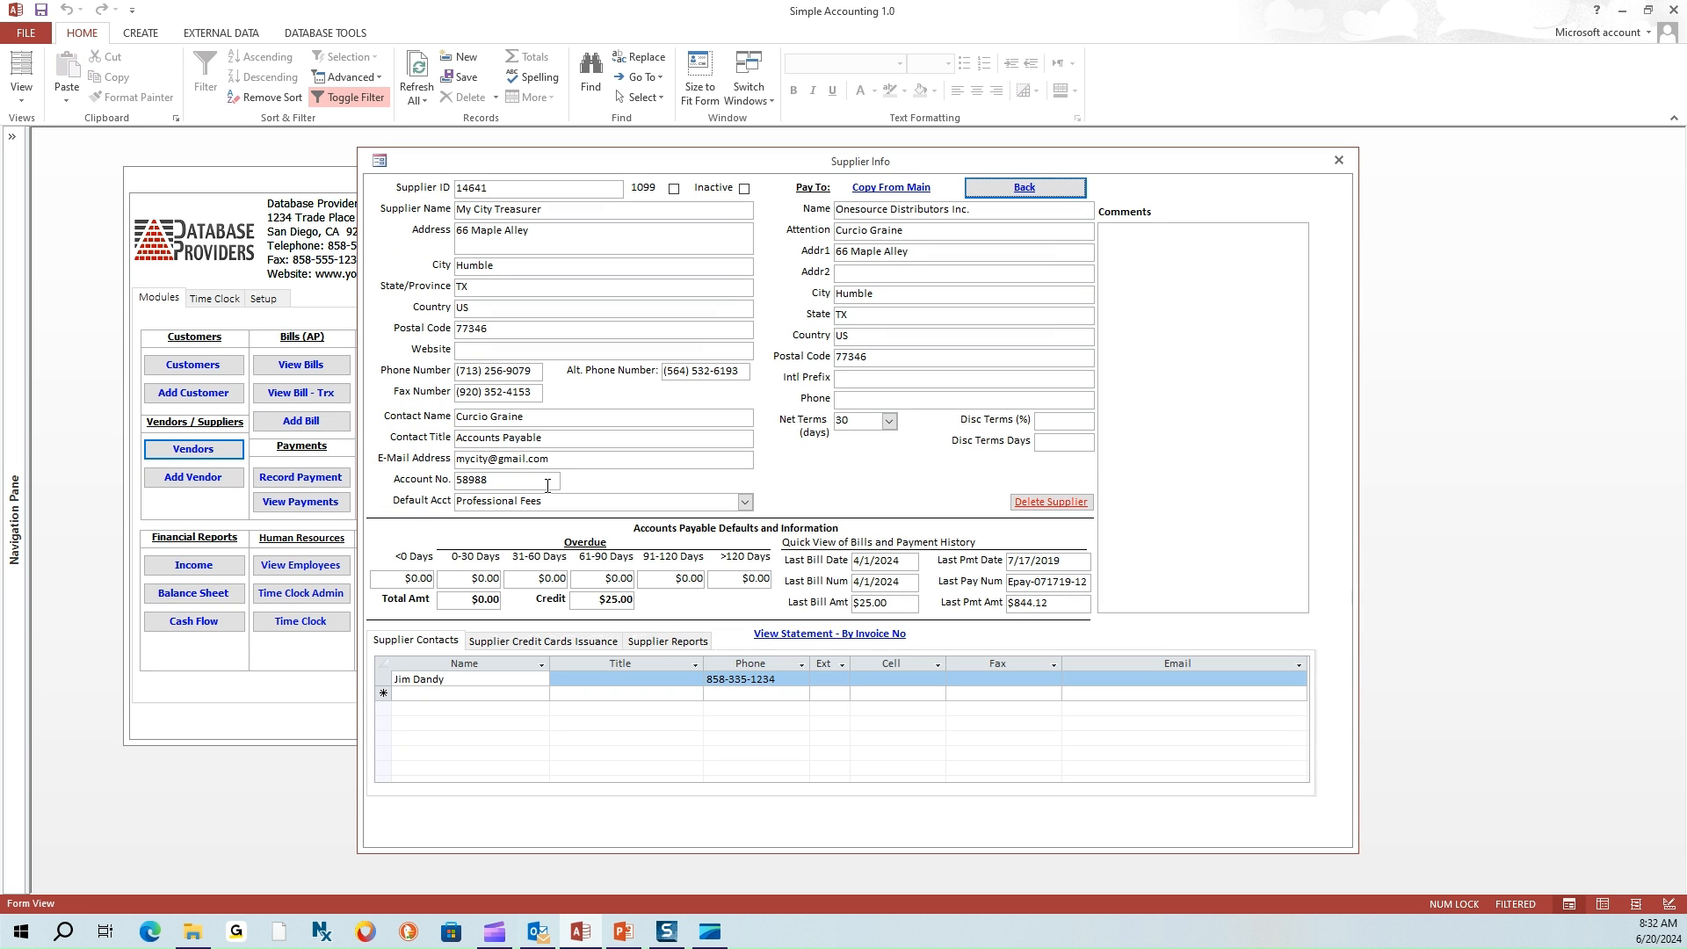
Preview the AP Credits and Bill Register reports, then launch Outstanding Payables - By Vendor - New
click(658, 643)
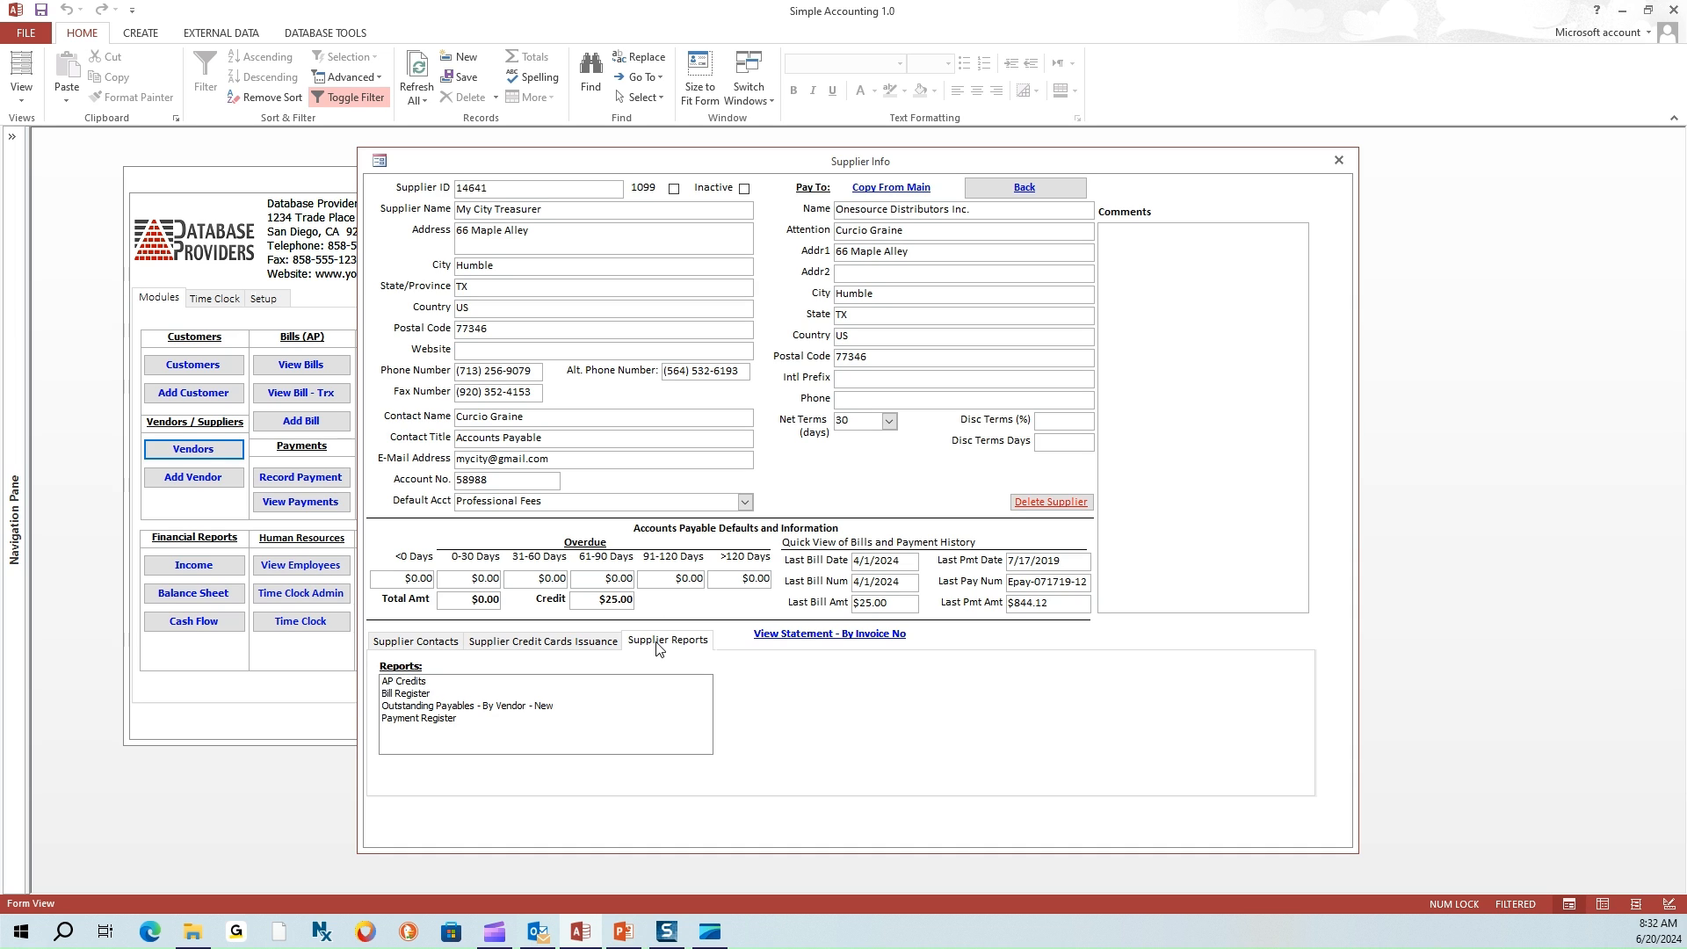
click(413, 684)
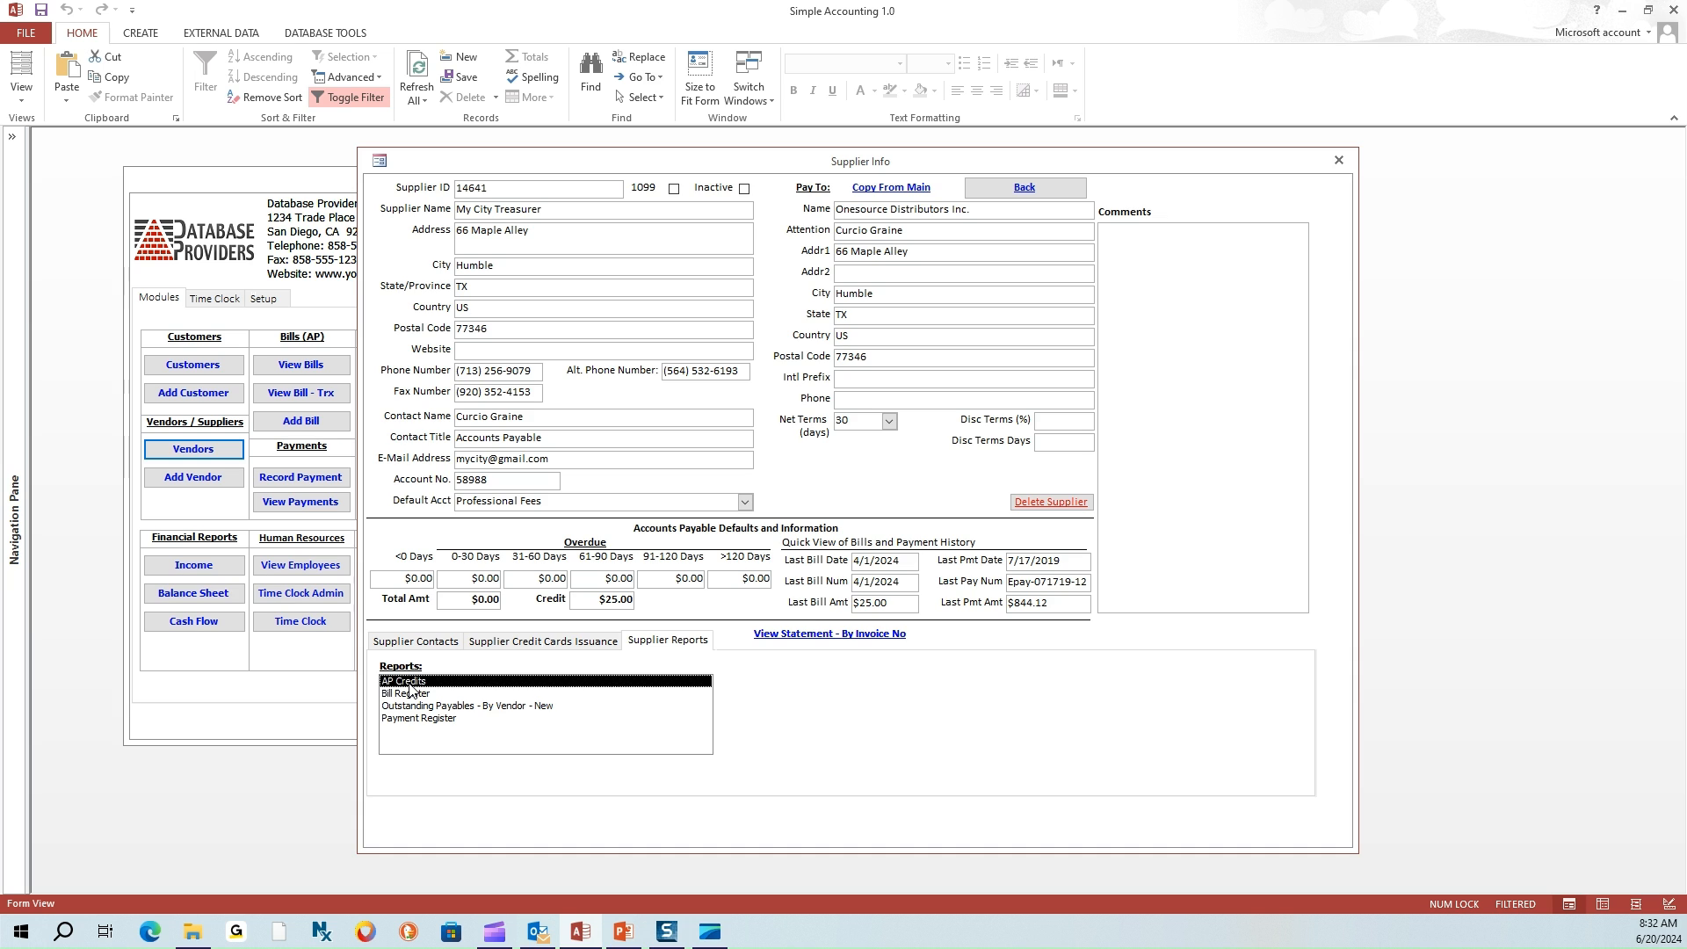
double_click(413, 685)
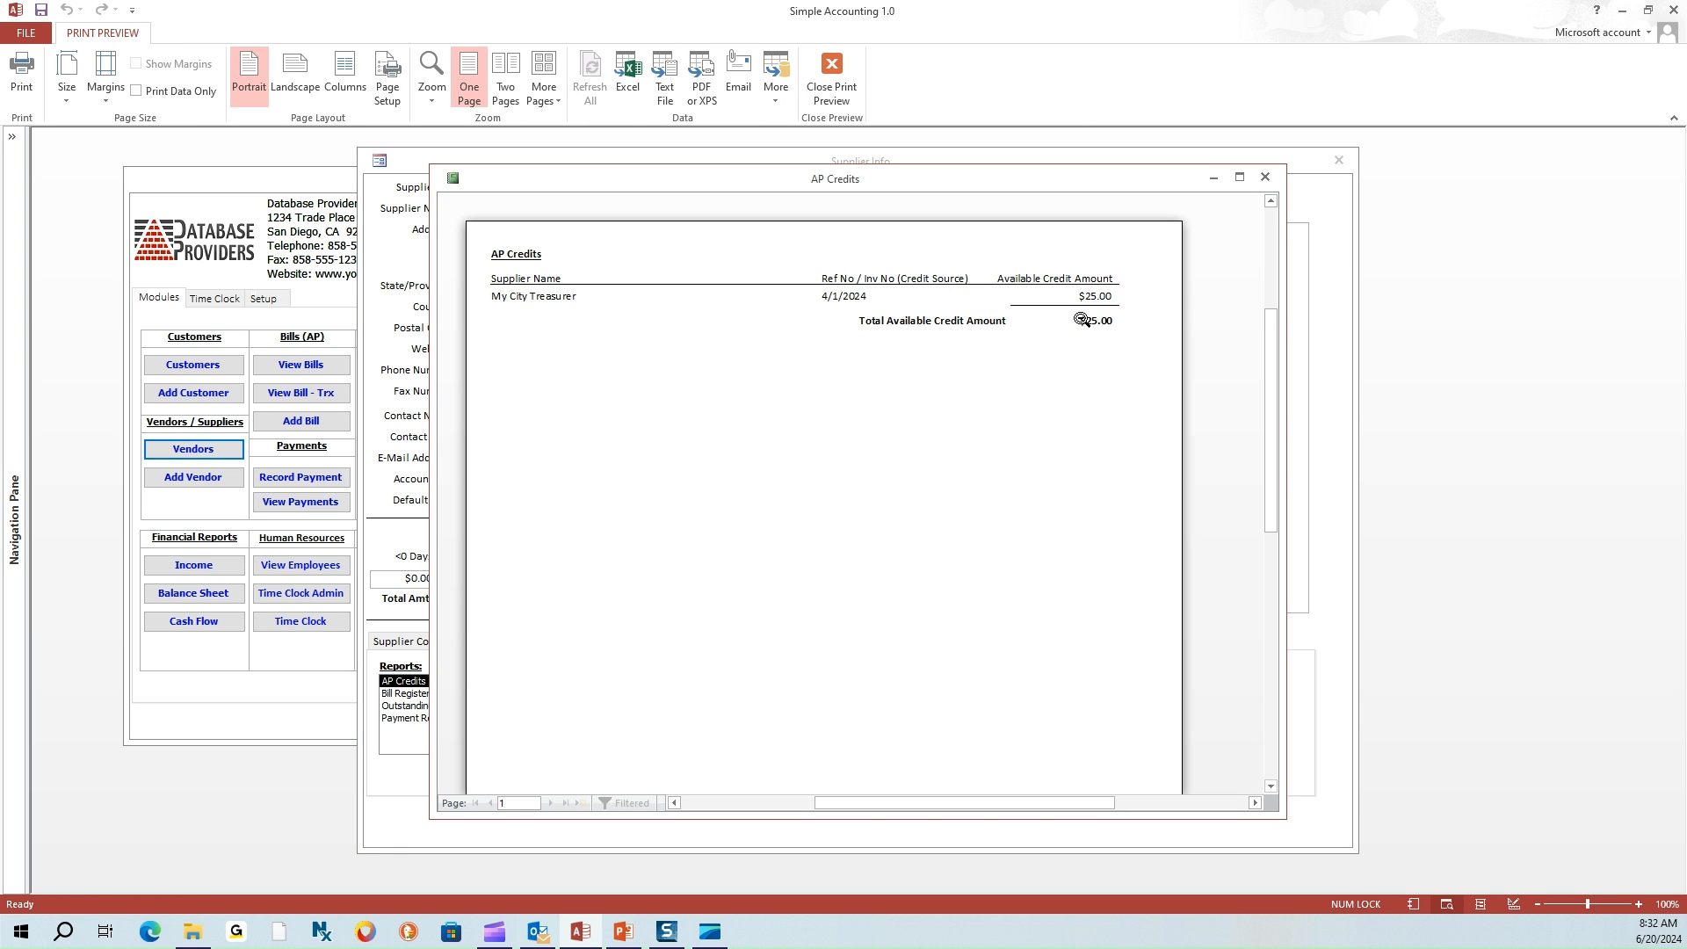
click(1266, 176)
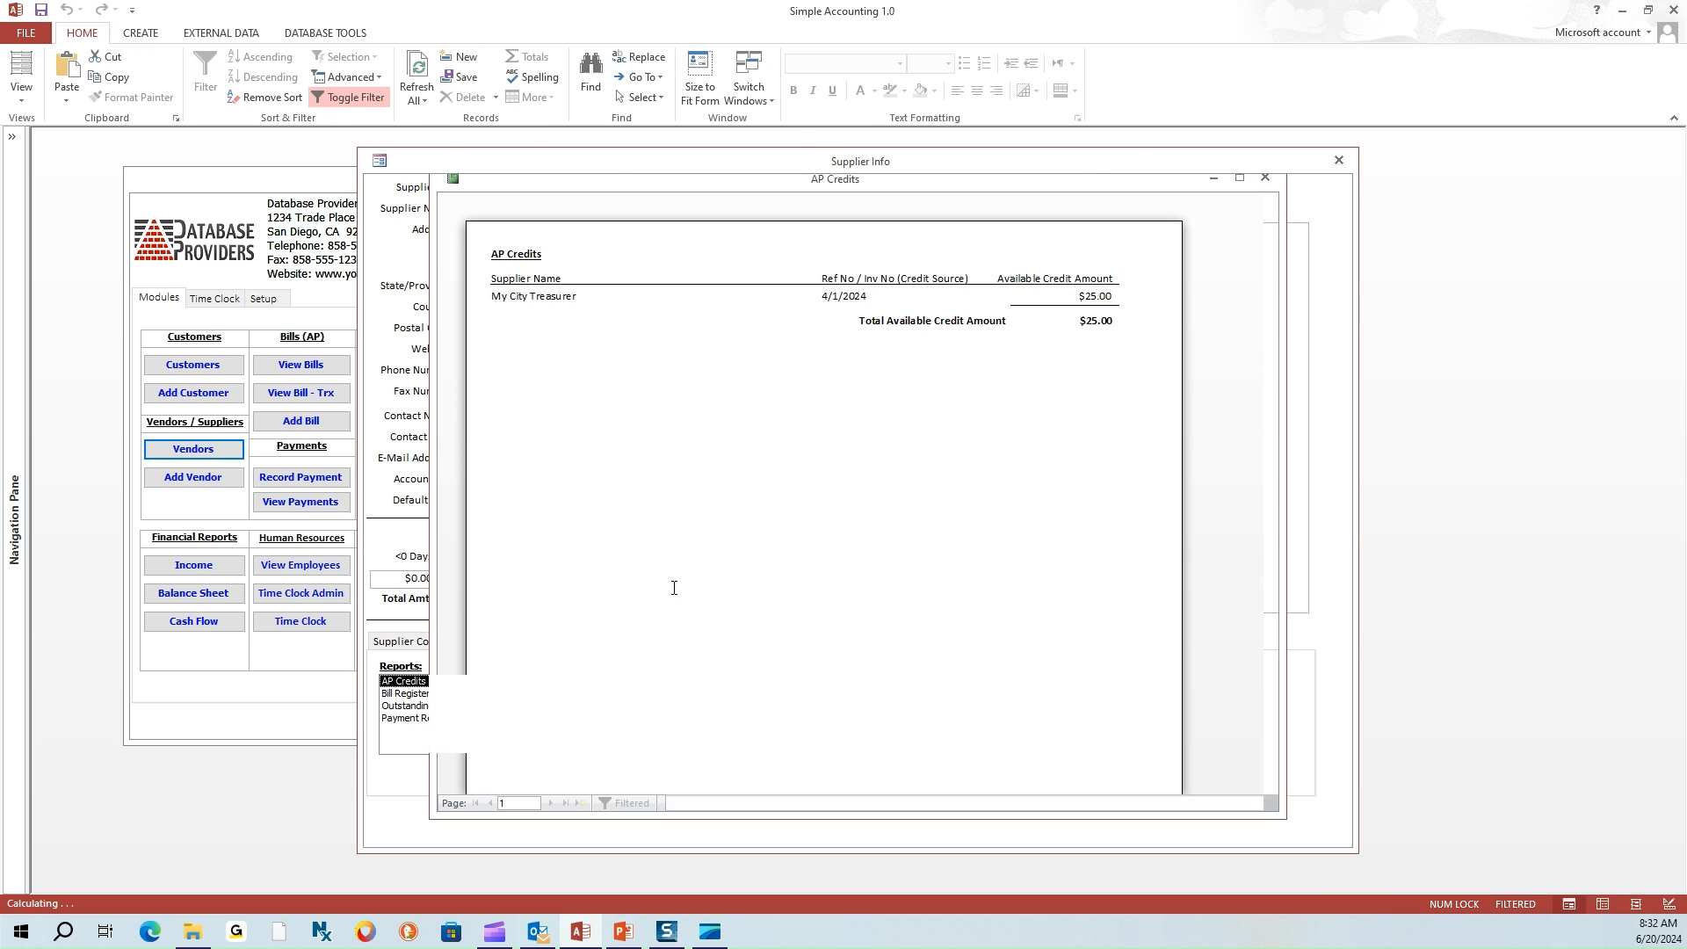
double_click(427, 696)
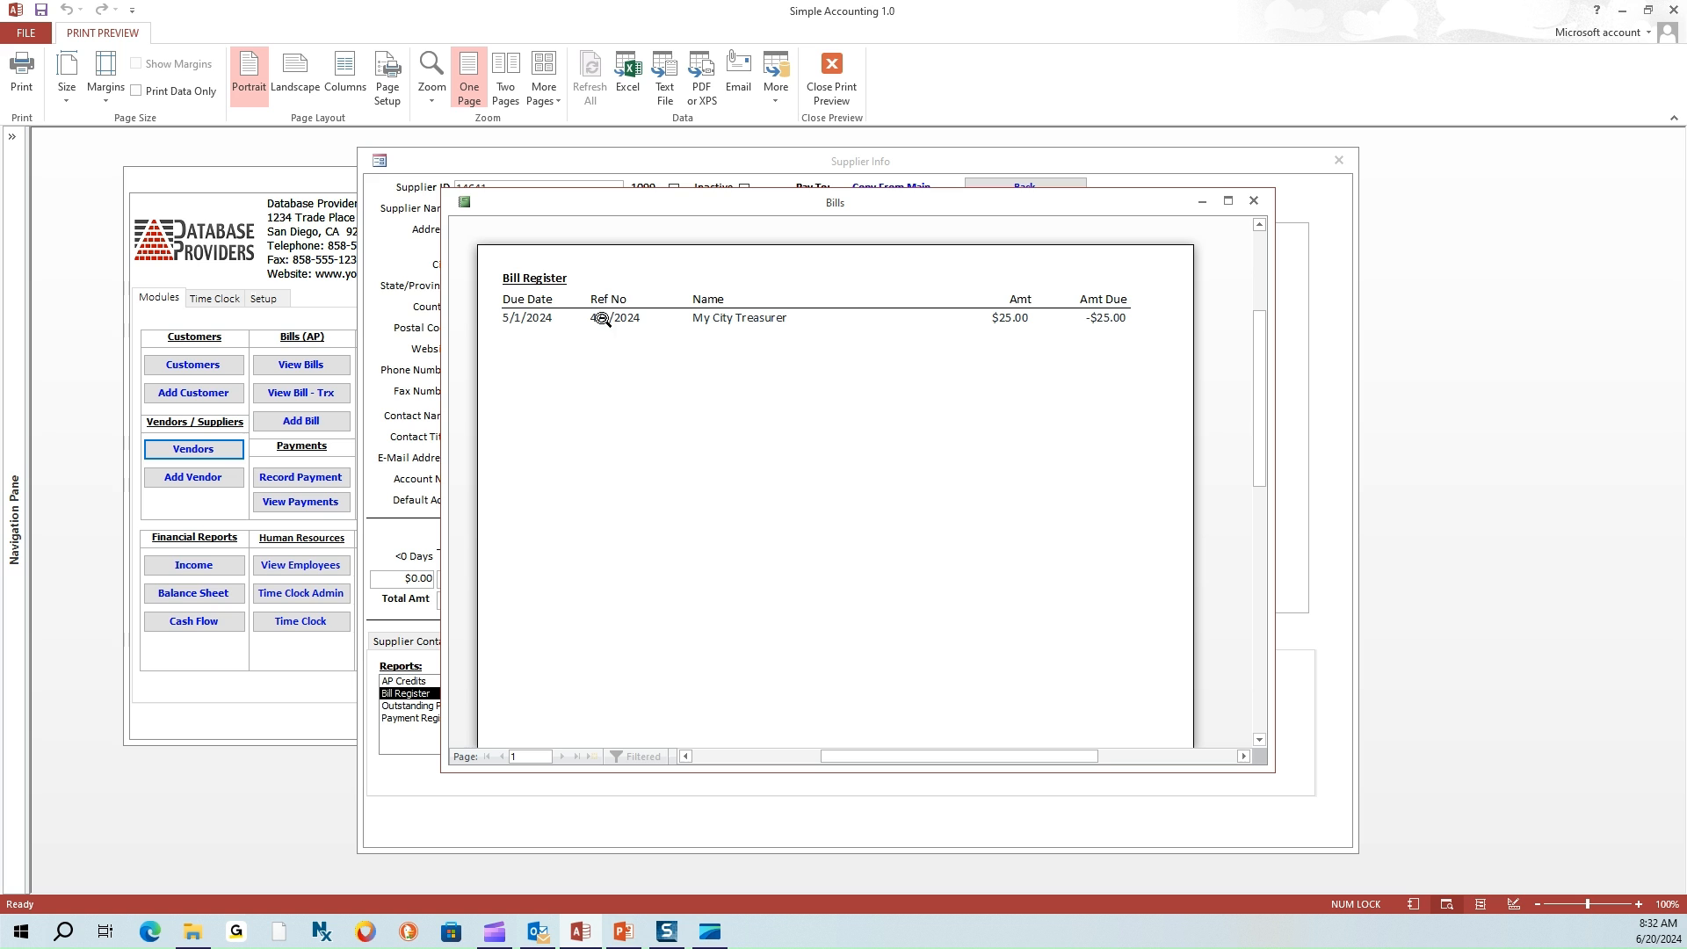
click(1254, 200)
double_click(490, 707)
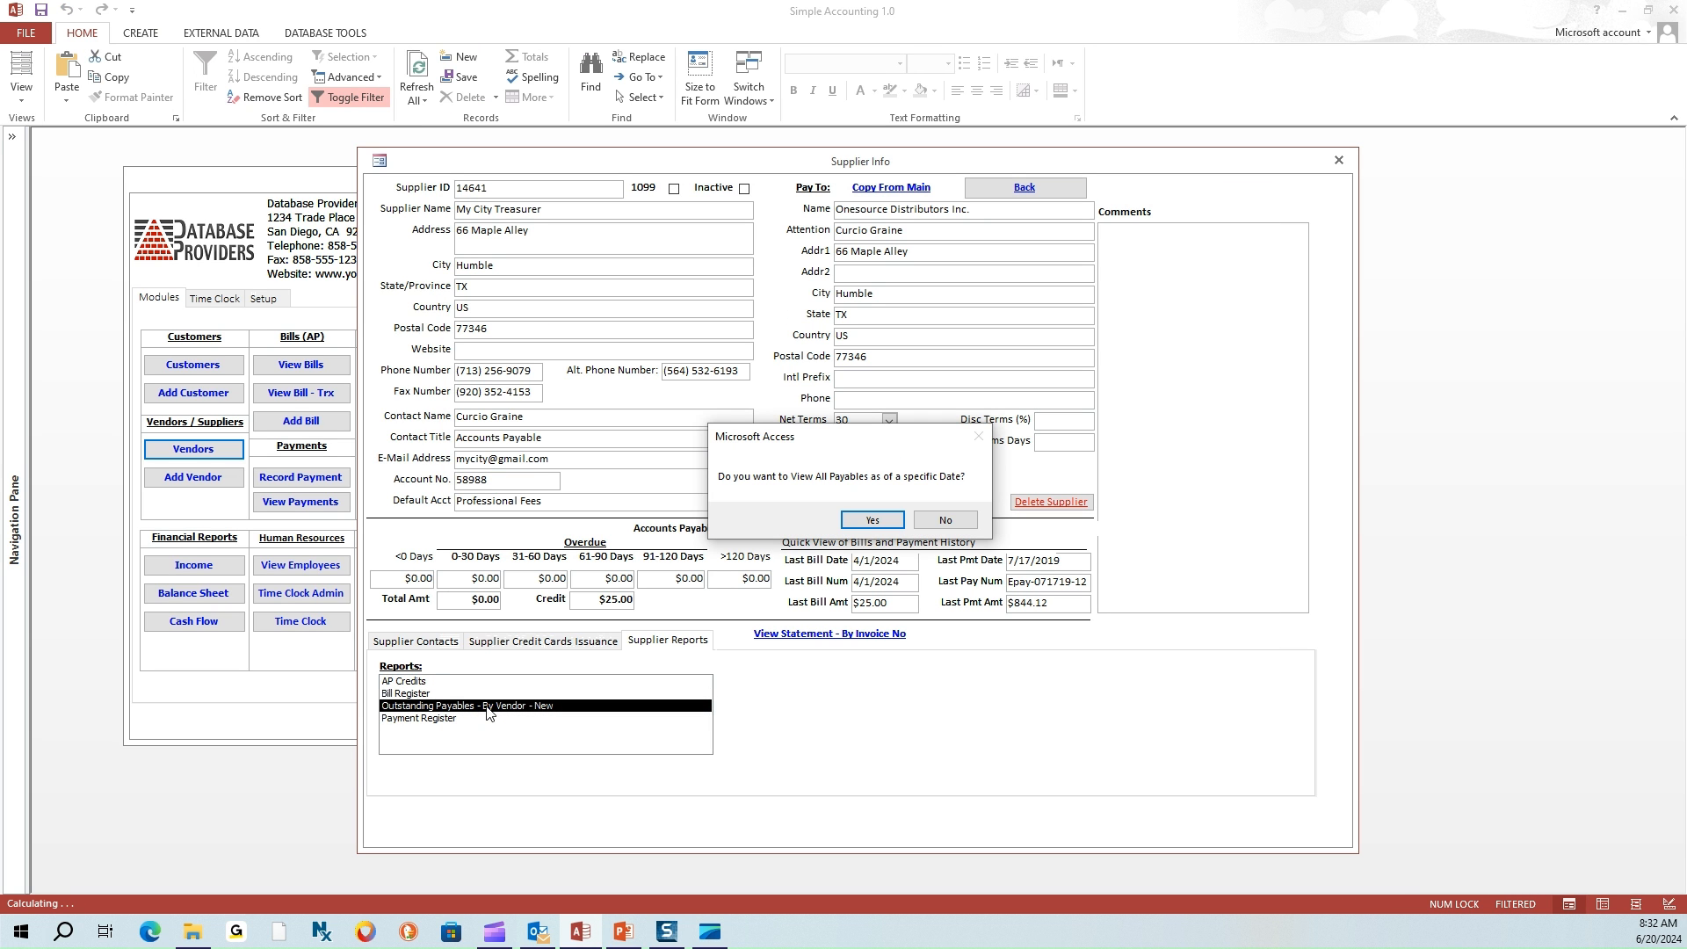
View outstanding payables without a specific date, close that preview, and open Payment Register
click(944, 521)
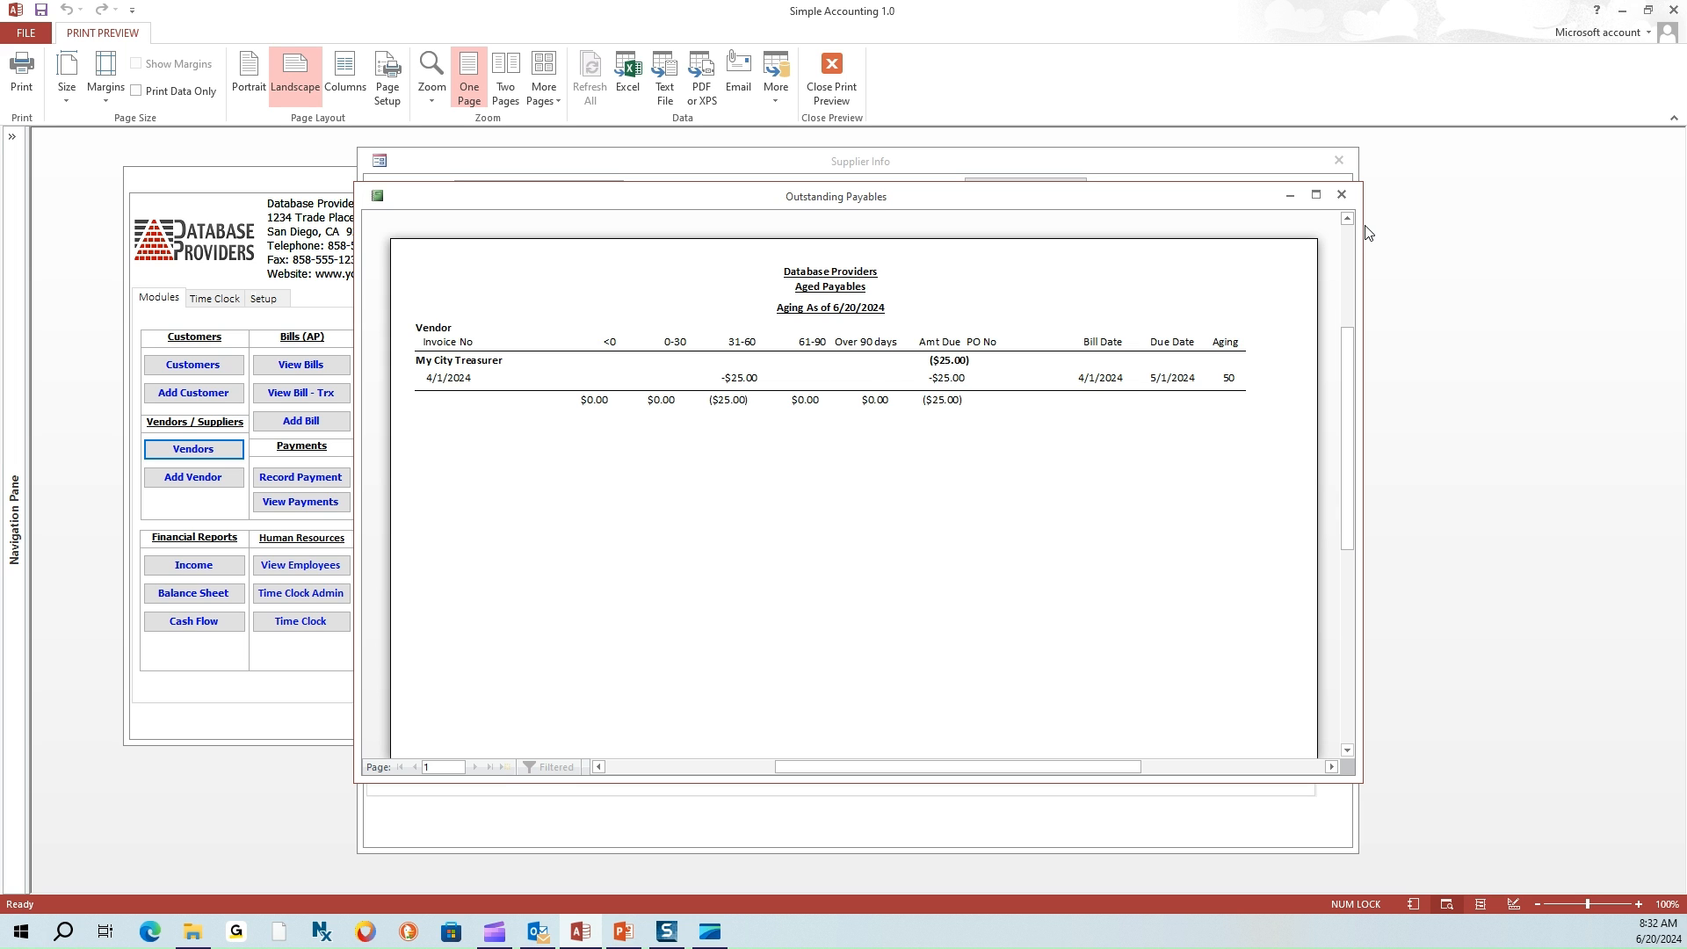
click(1344, 195)
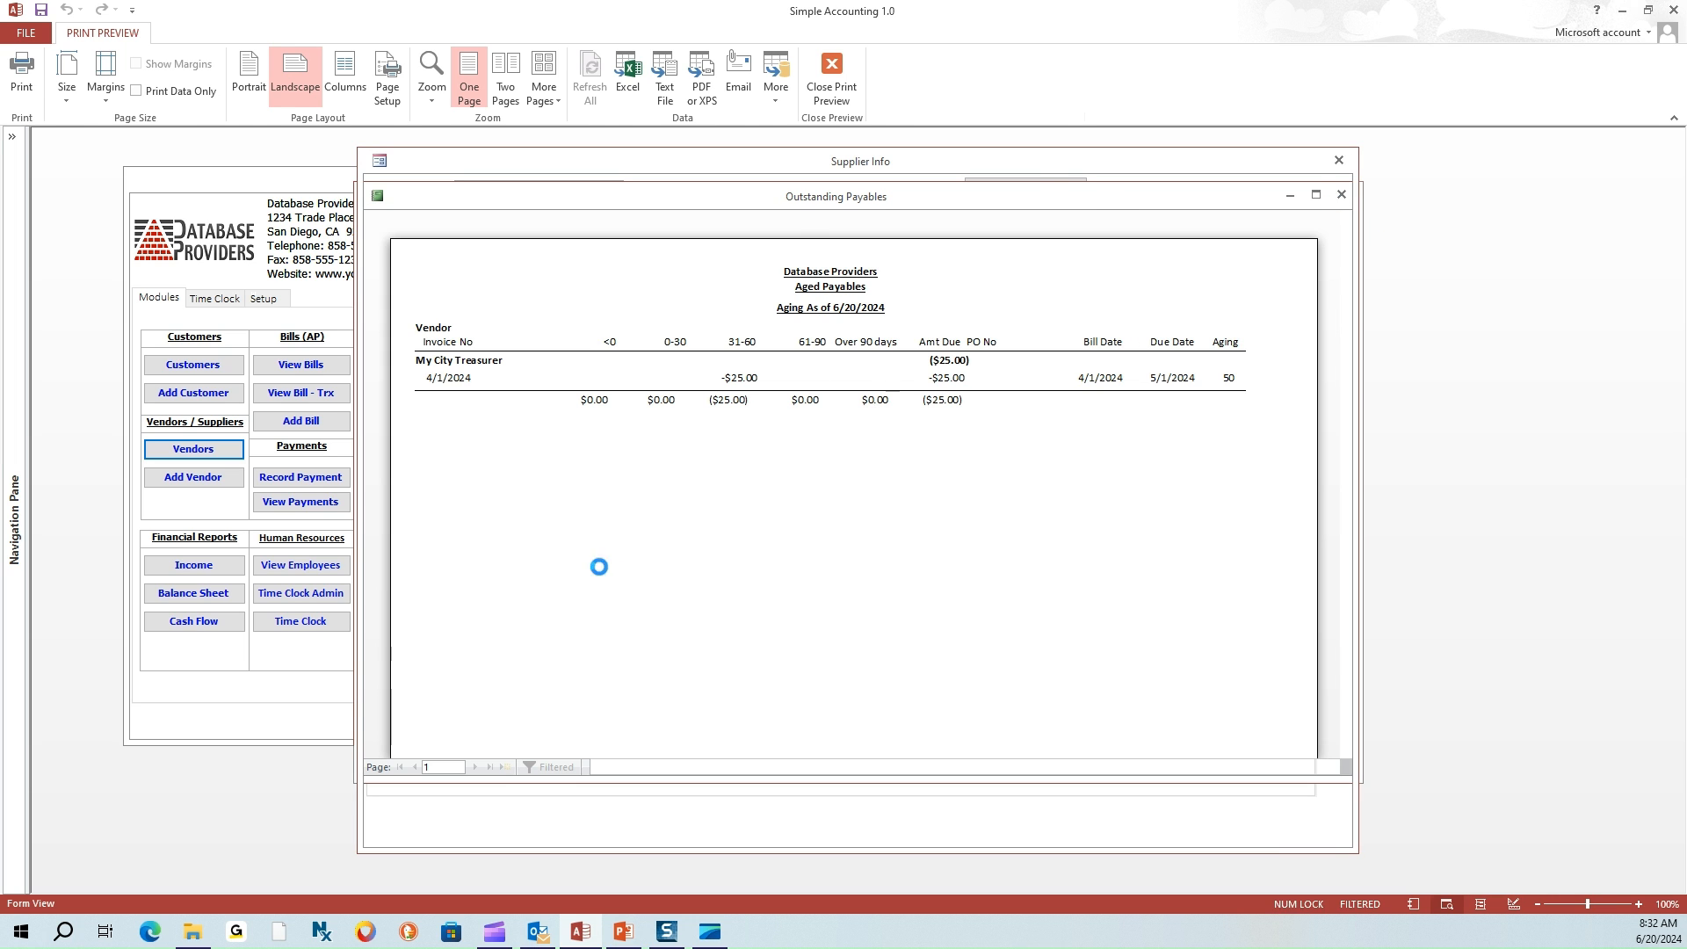
double_click(435, 719)
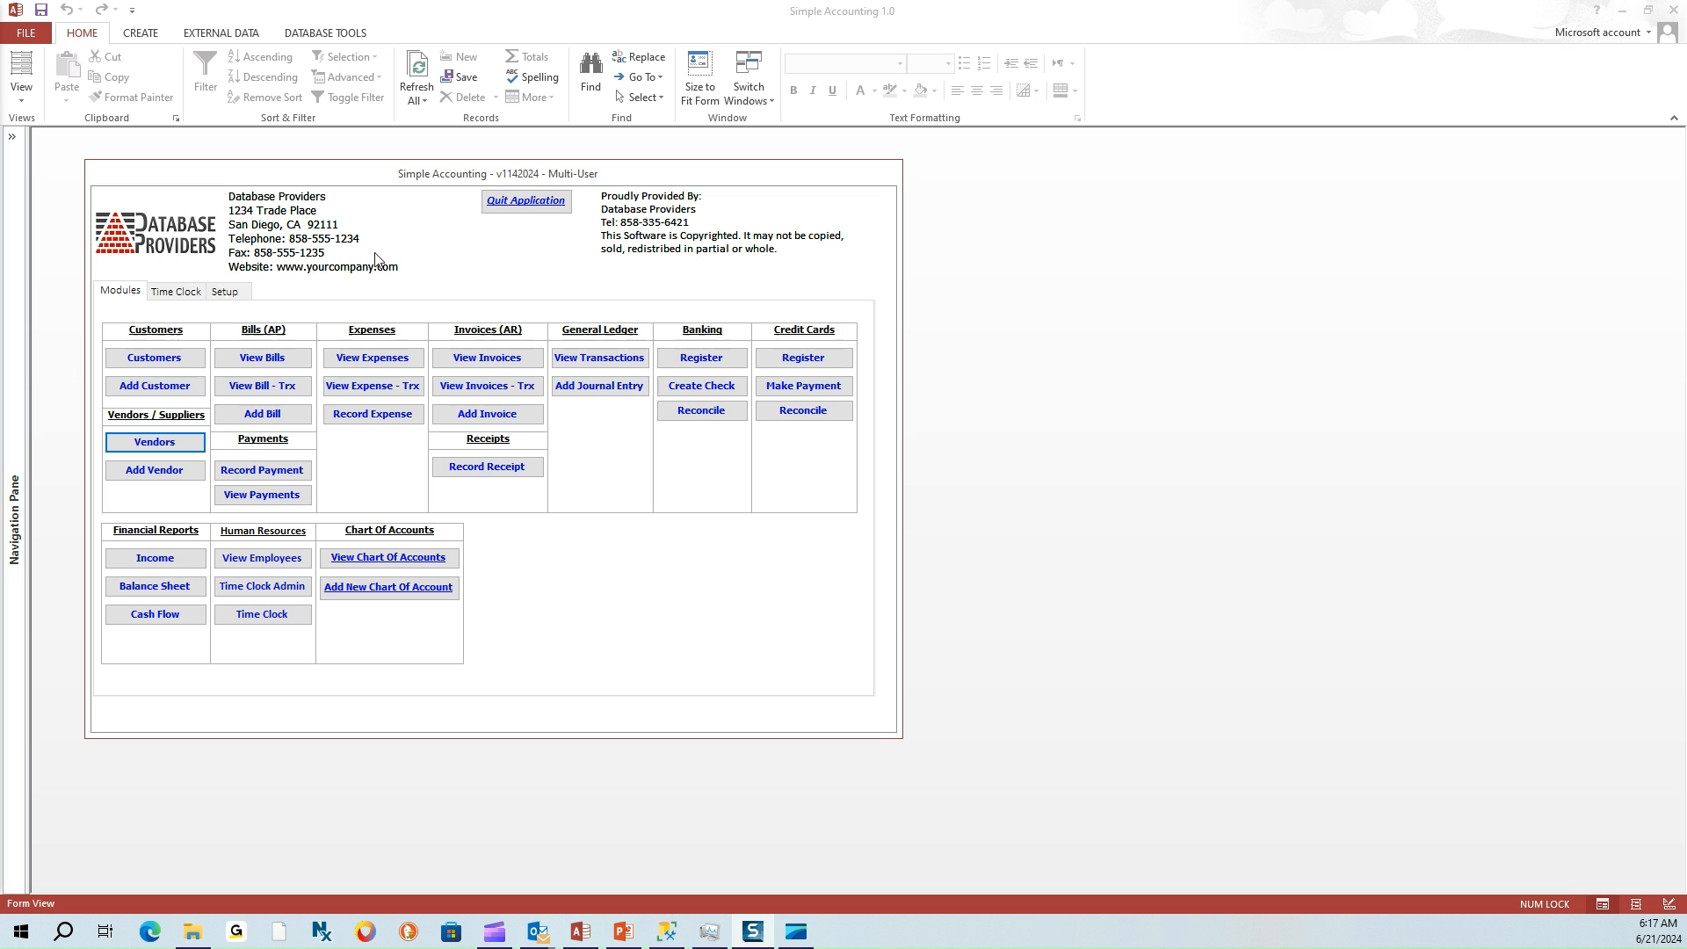
Start a new bill with supplier name 'Supplier 1' and acknowledge the not-an-existing-supplier message
click(261, 413)
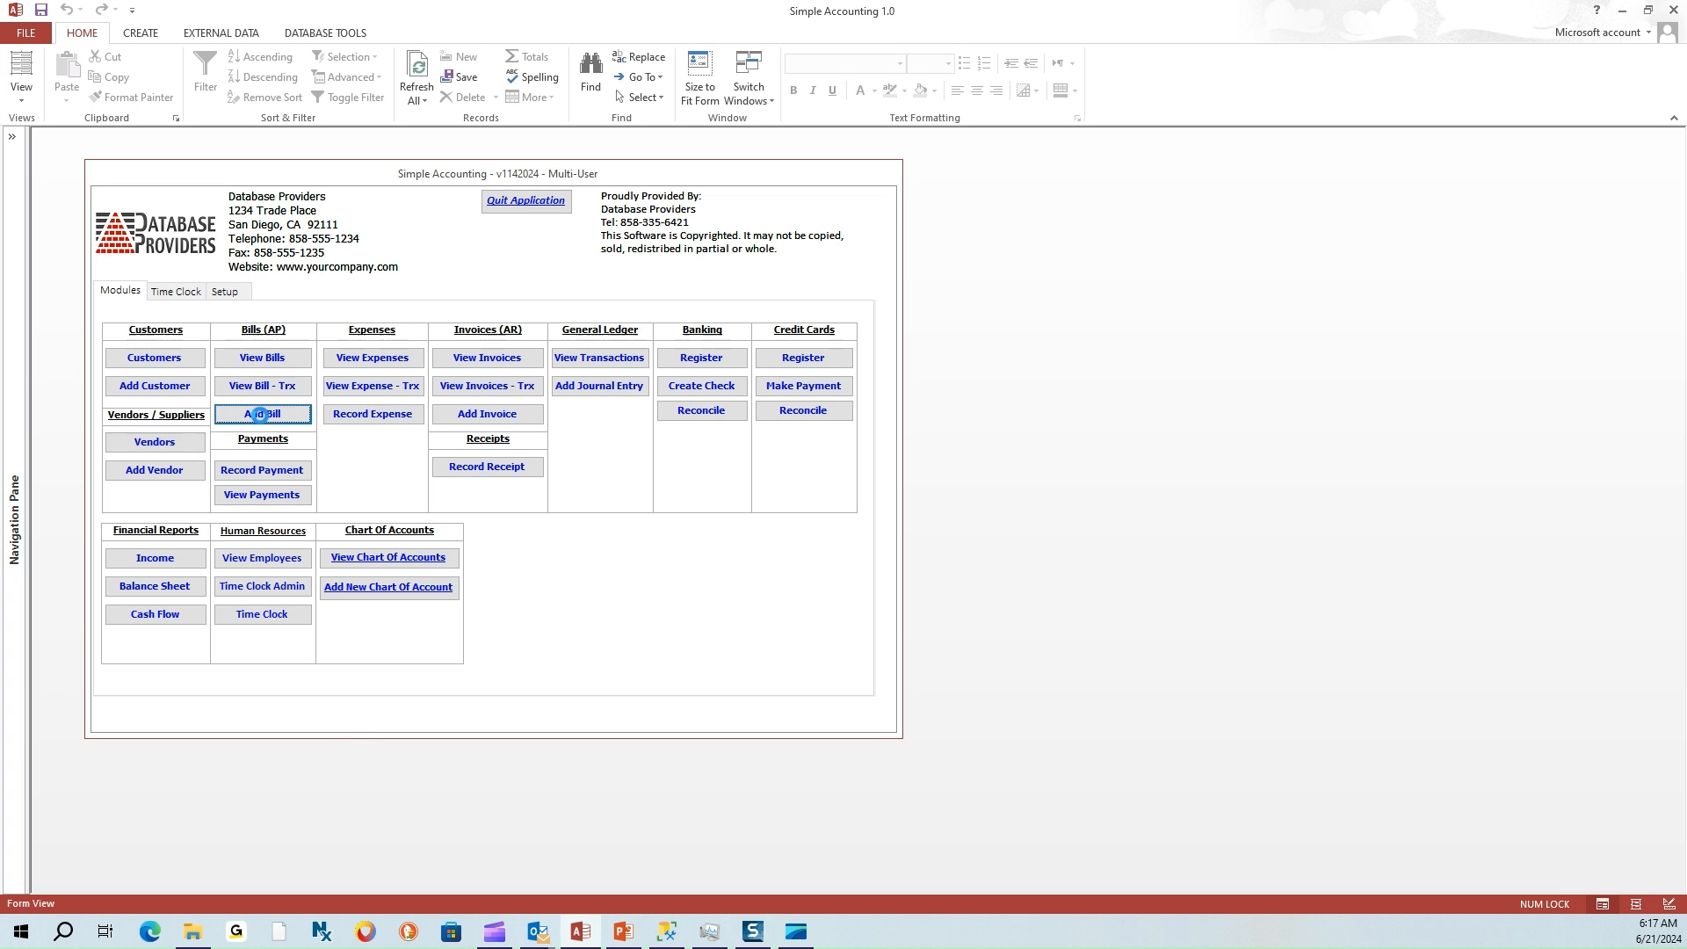
click(710, 278)
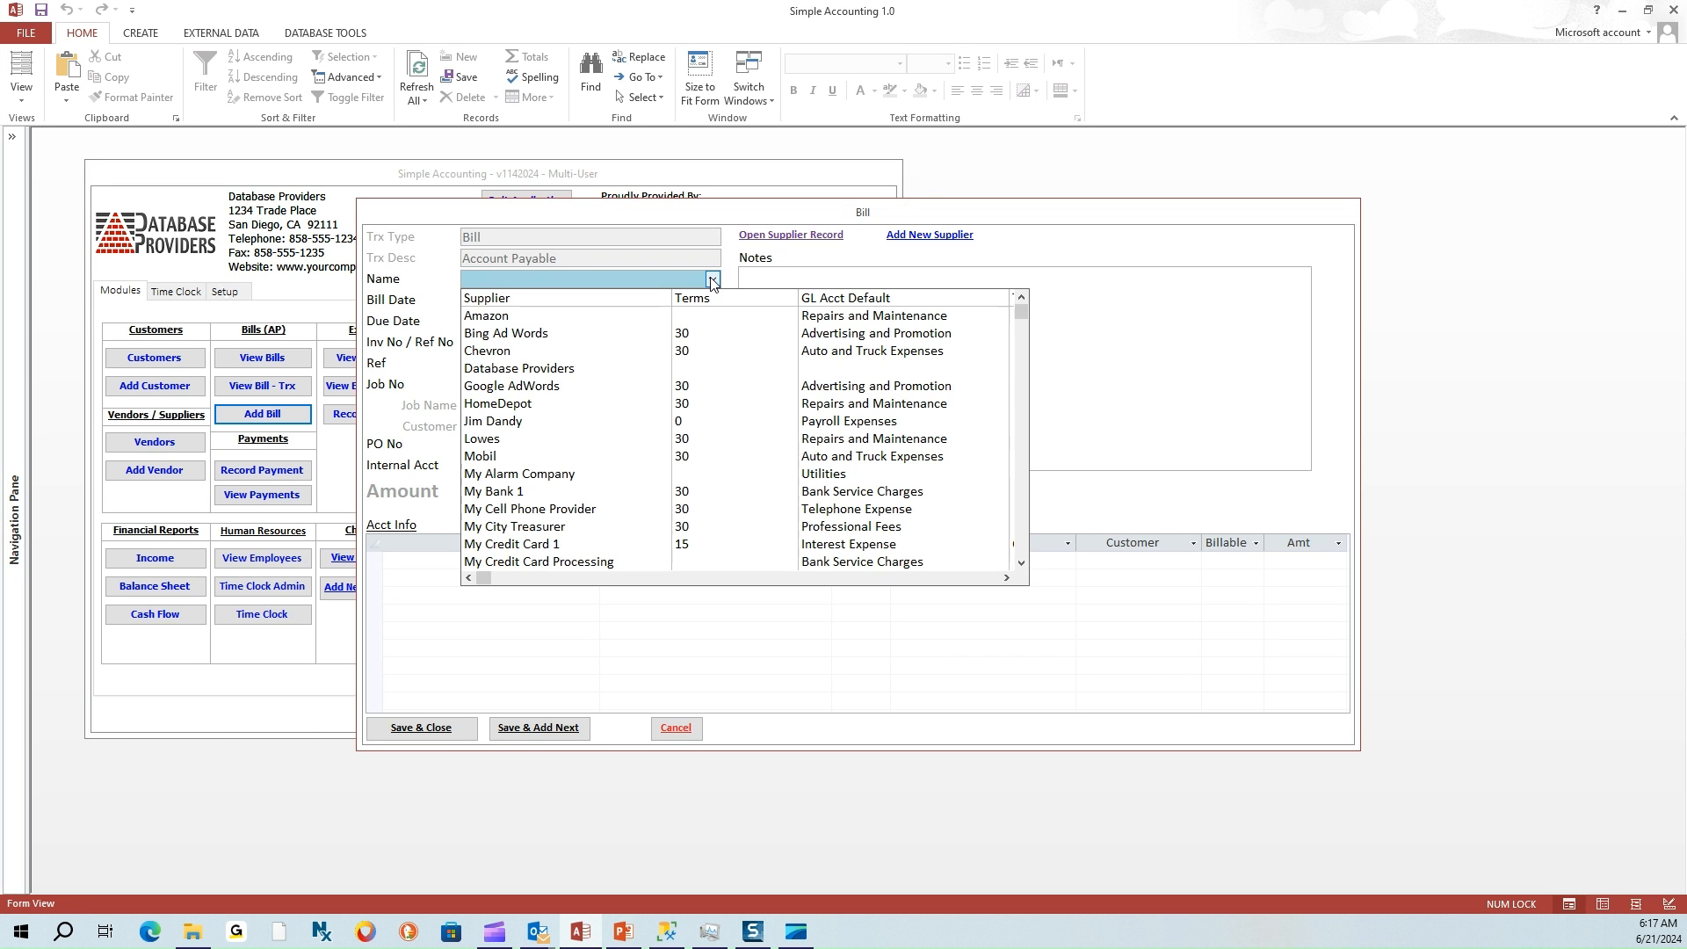
click(712, 280)
text(Supplier 1)
key(Return)
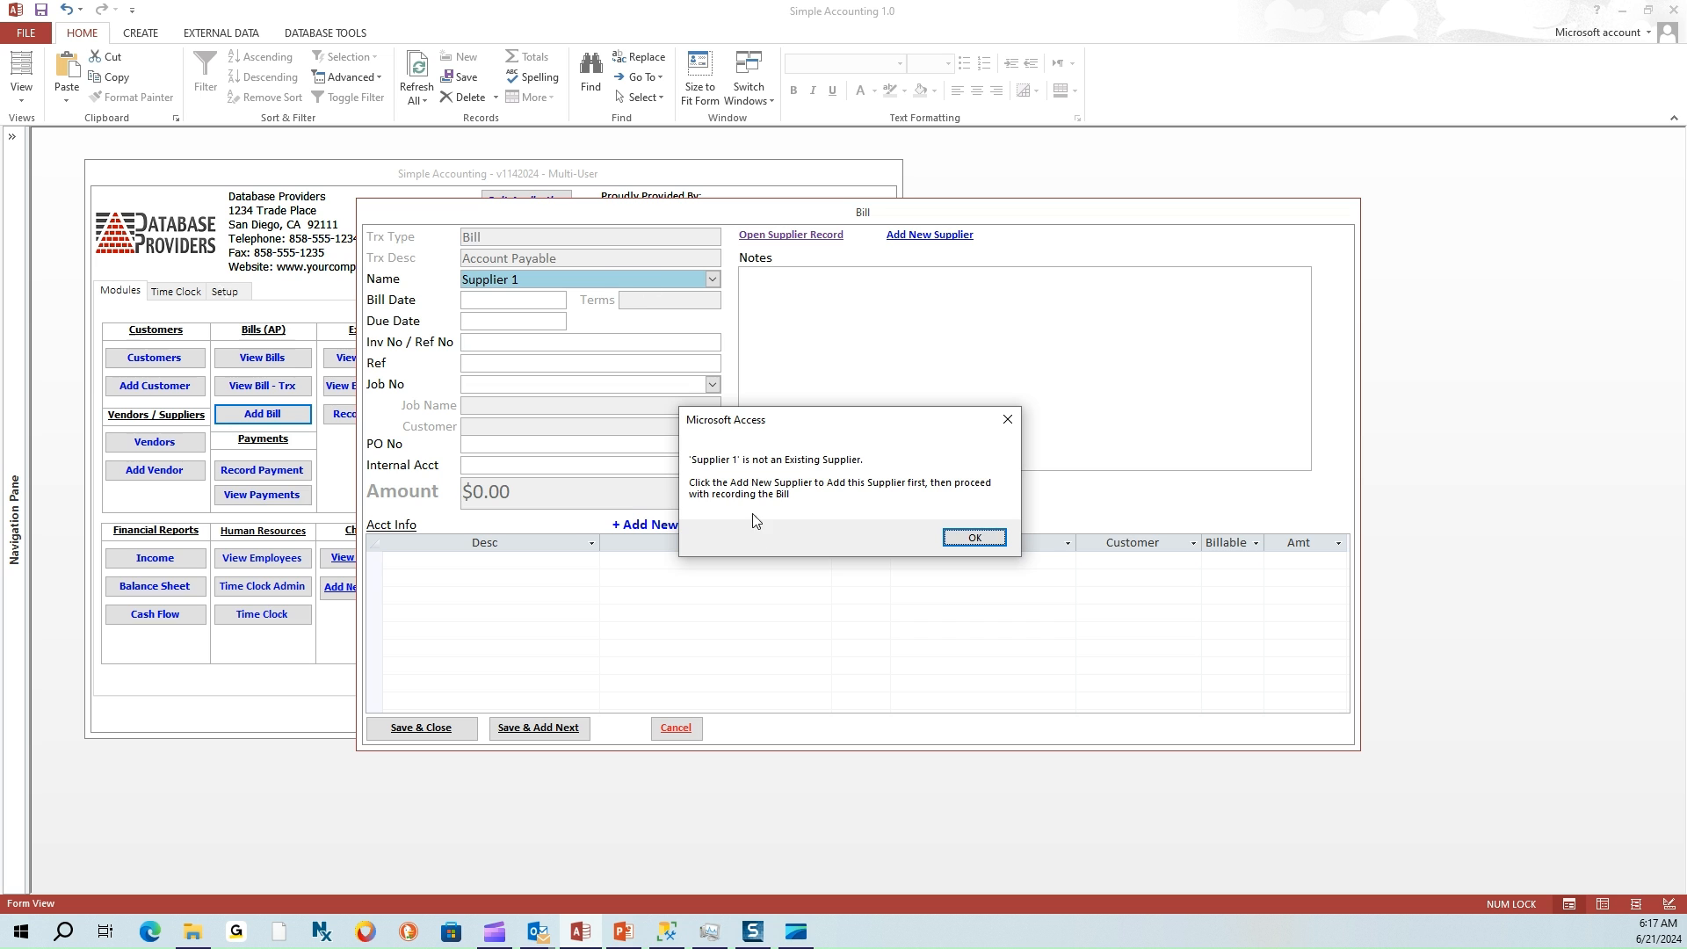
click(976, 538)
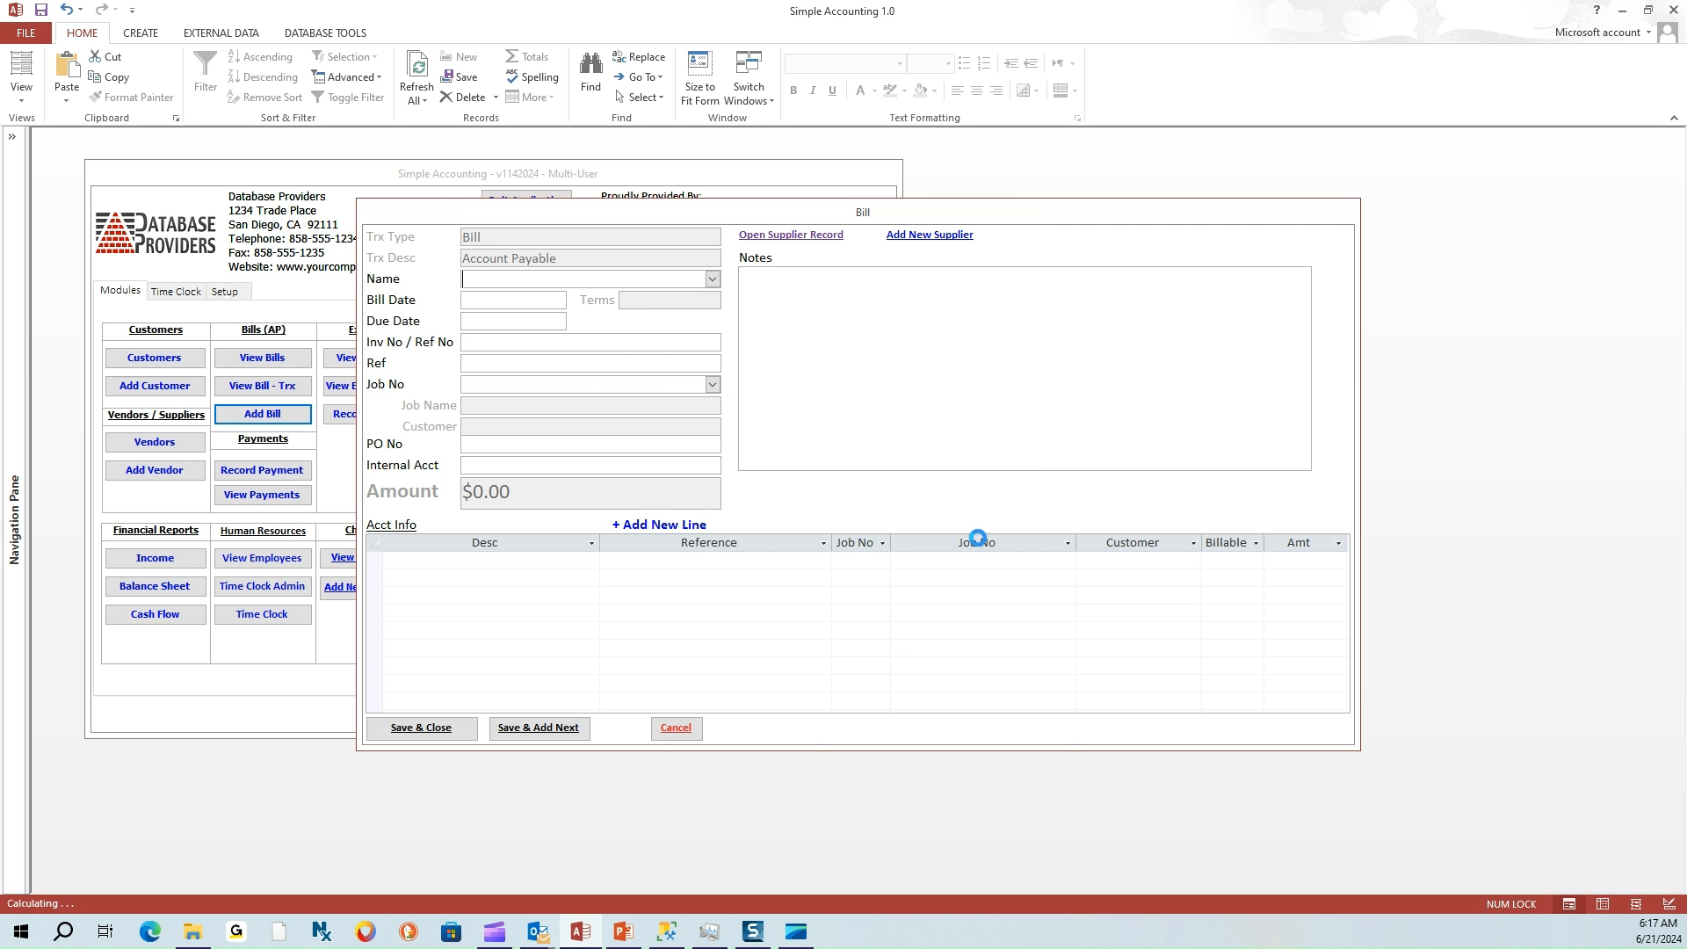
Enter Supplier 1's main address: 123 any street, Mes, AZ 85224
text(123 any st)
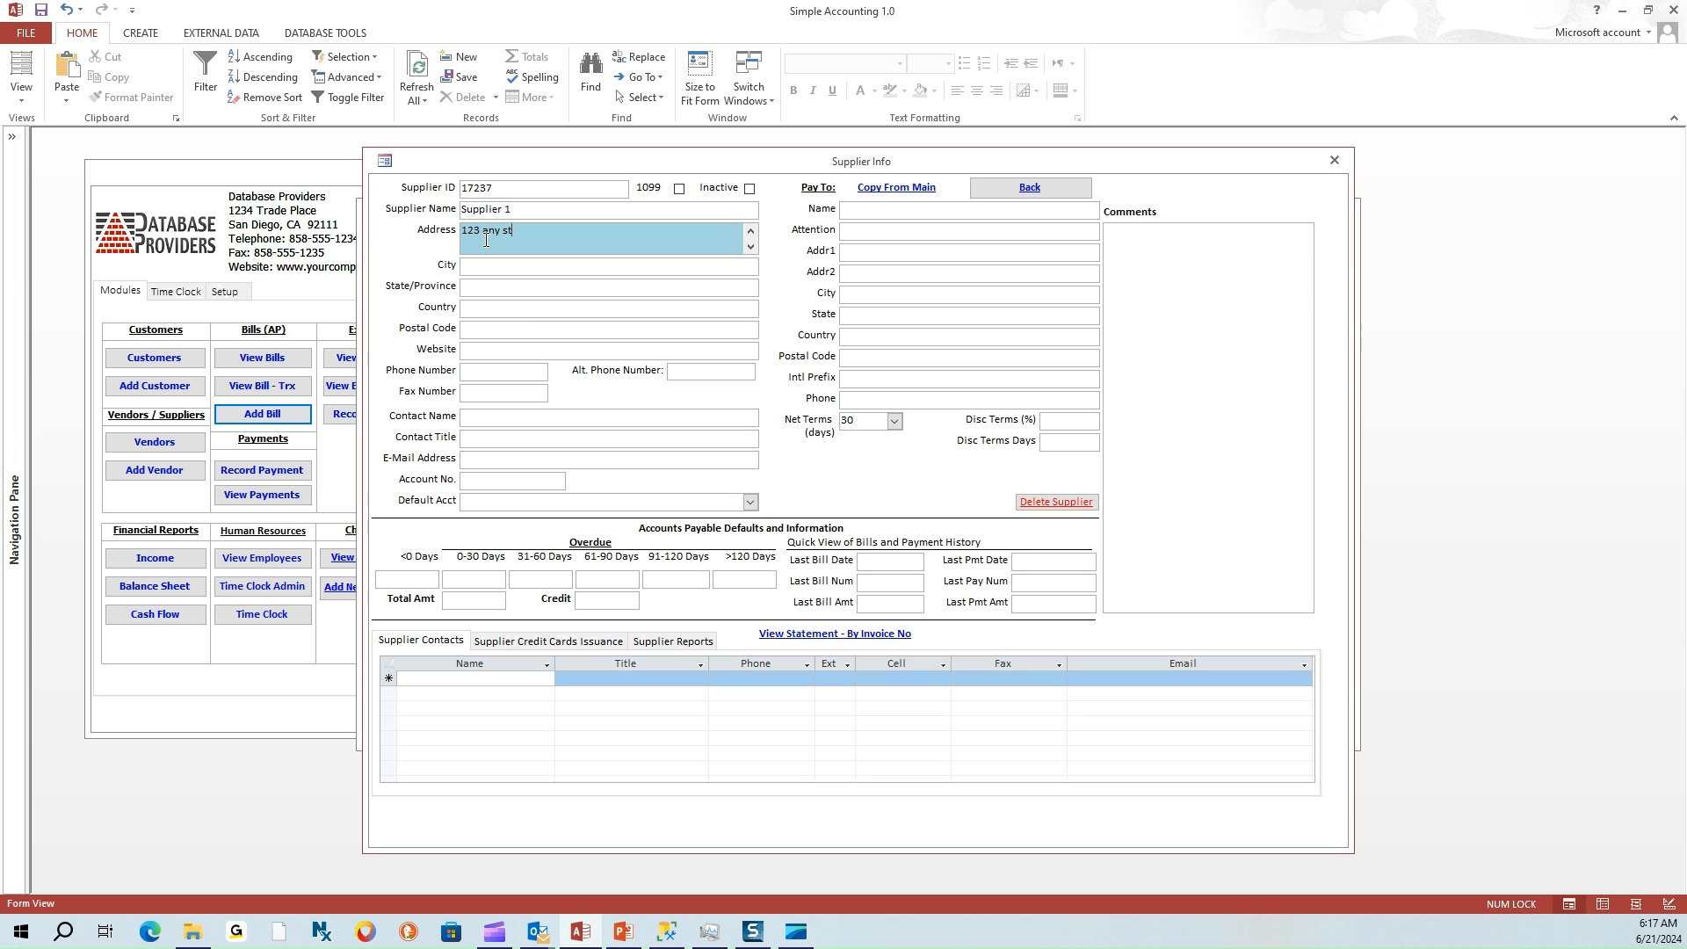
text(reet)
click(482, 269)
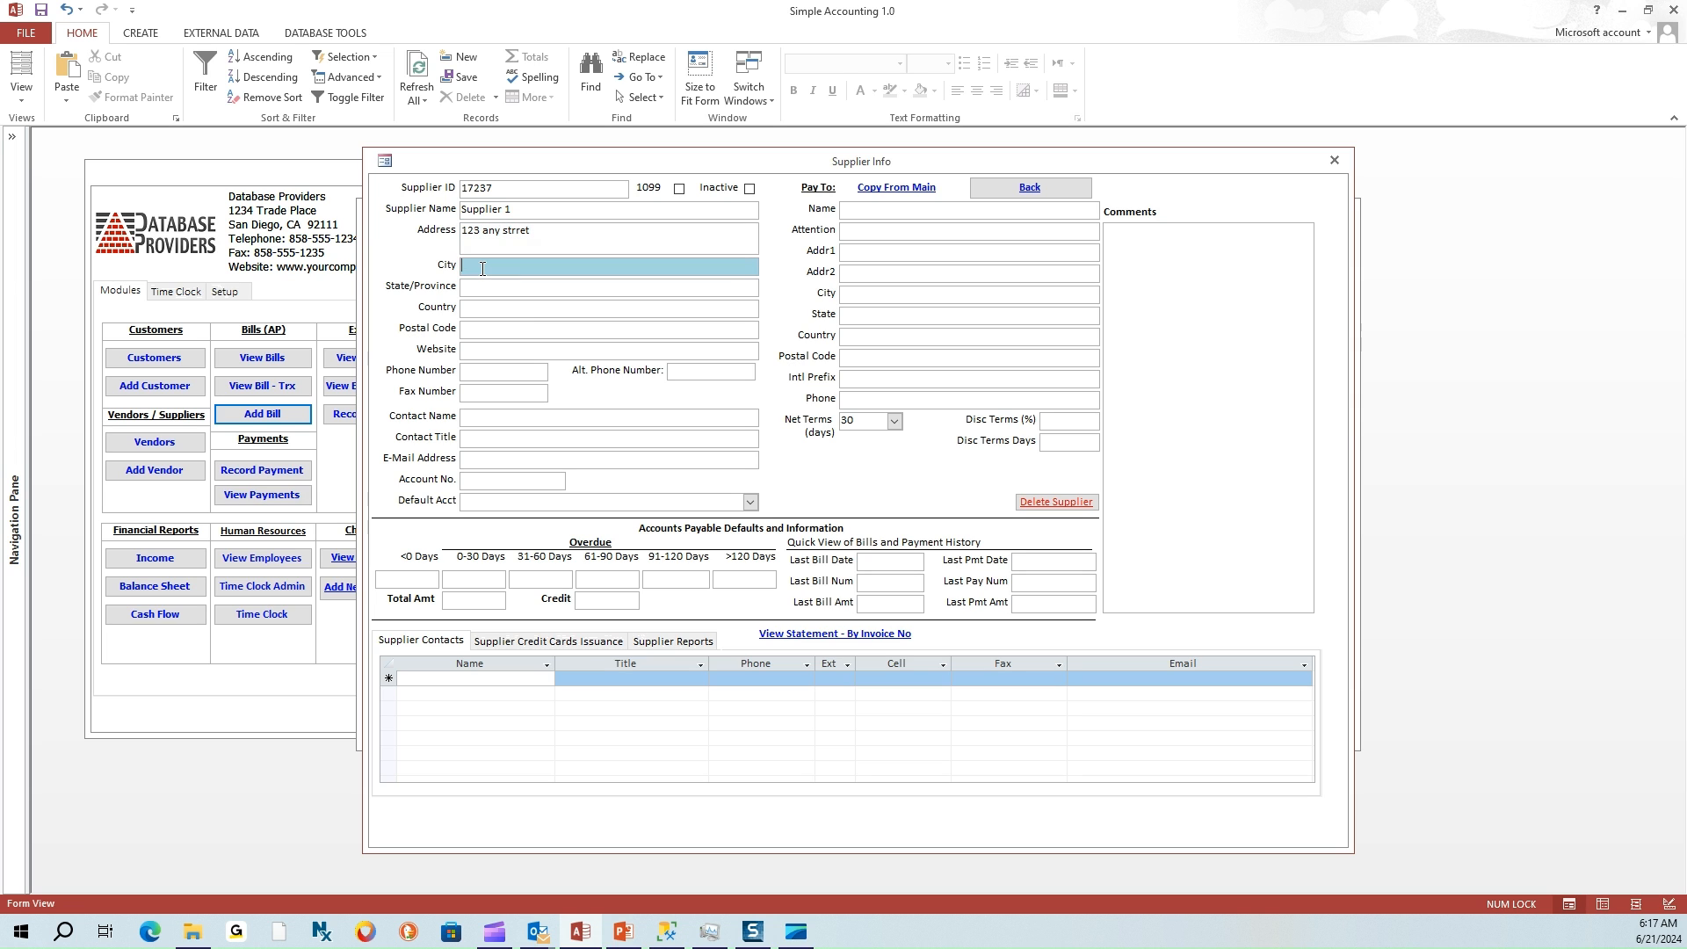
text(Mes)
click(513, 294)
text(AZ)
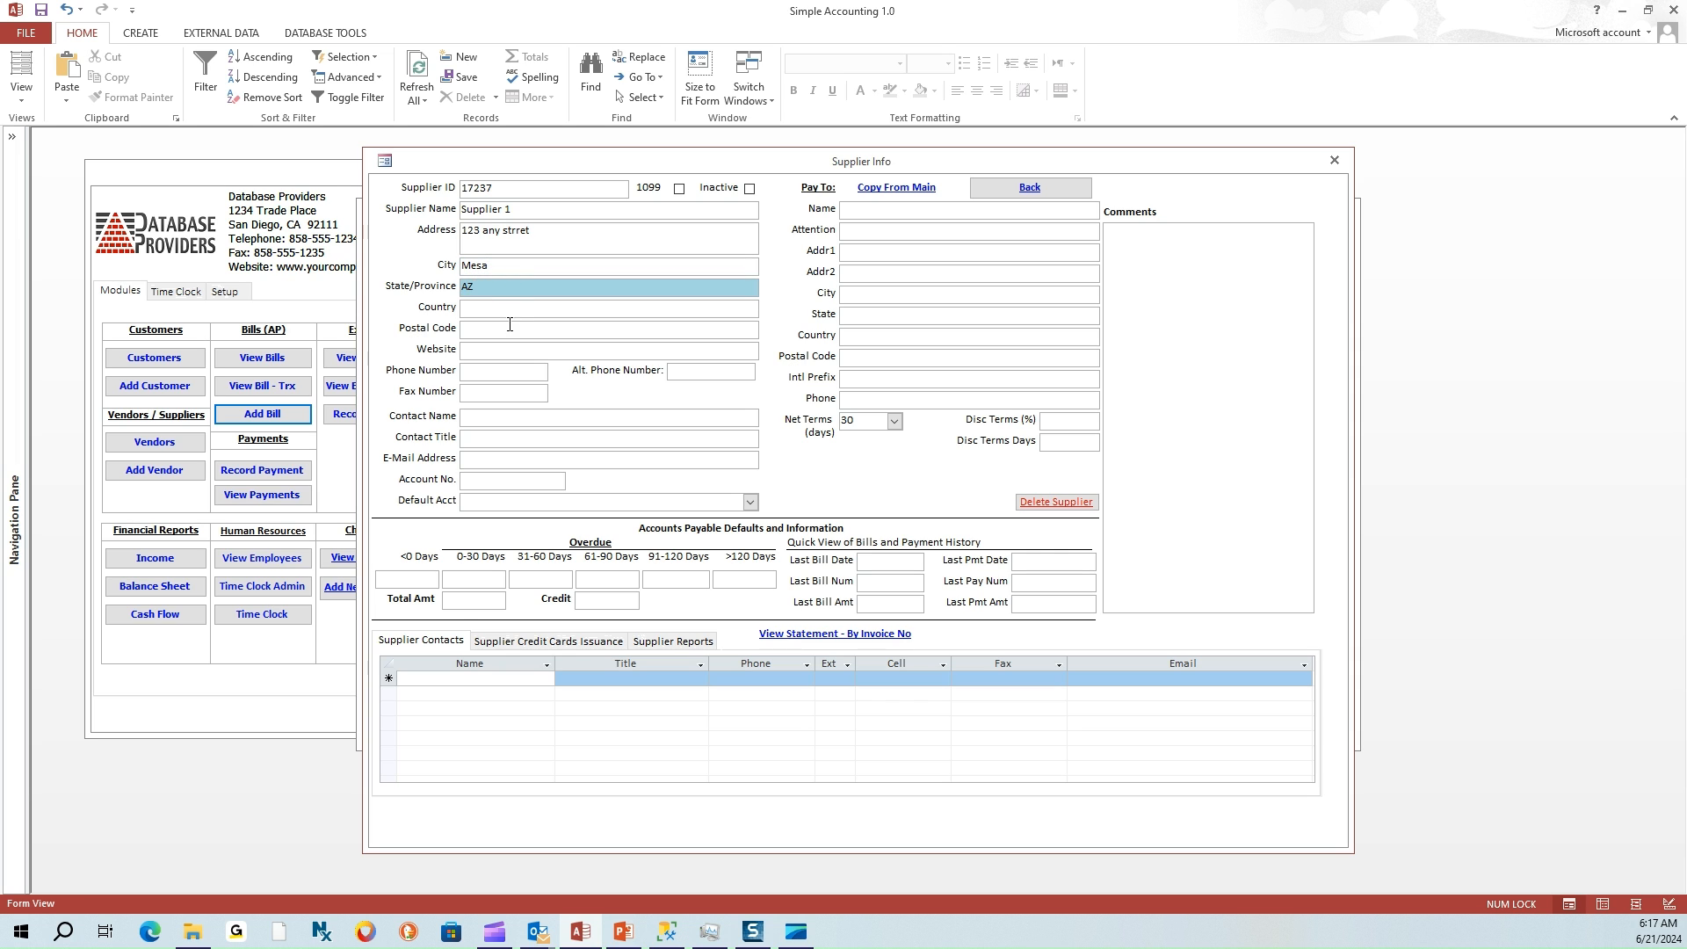
click(510, 327)
text(85224)
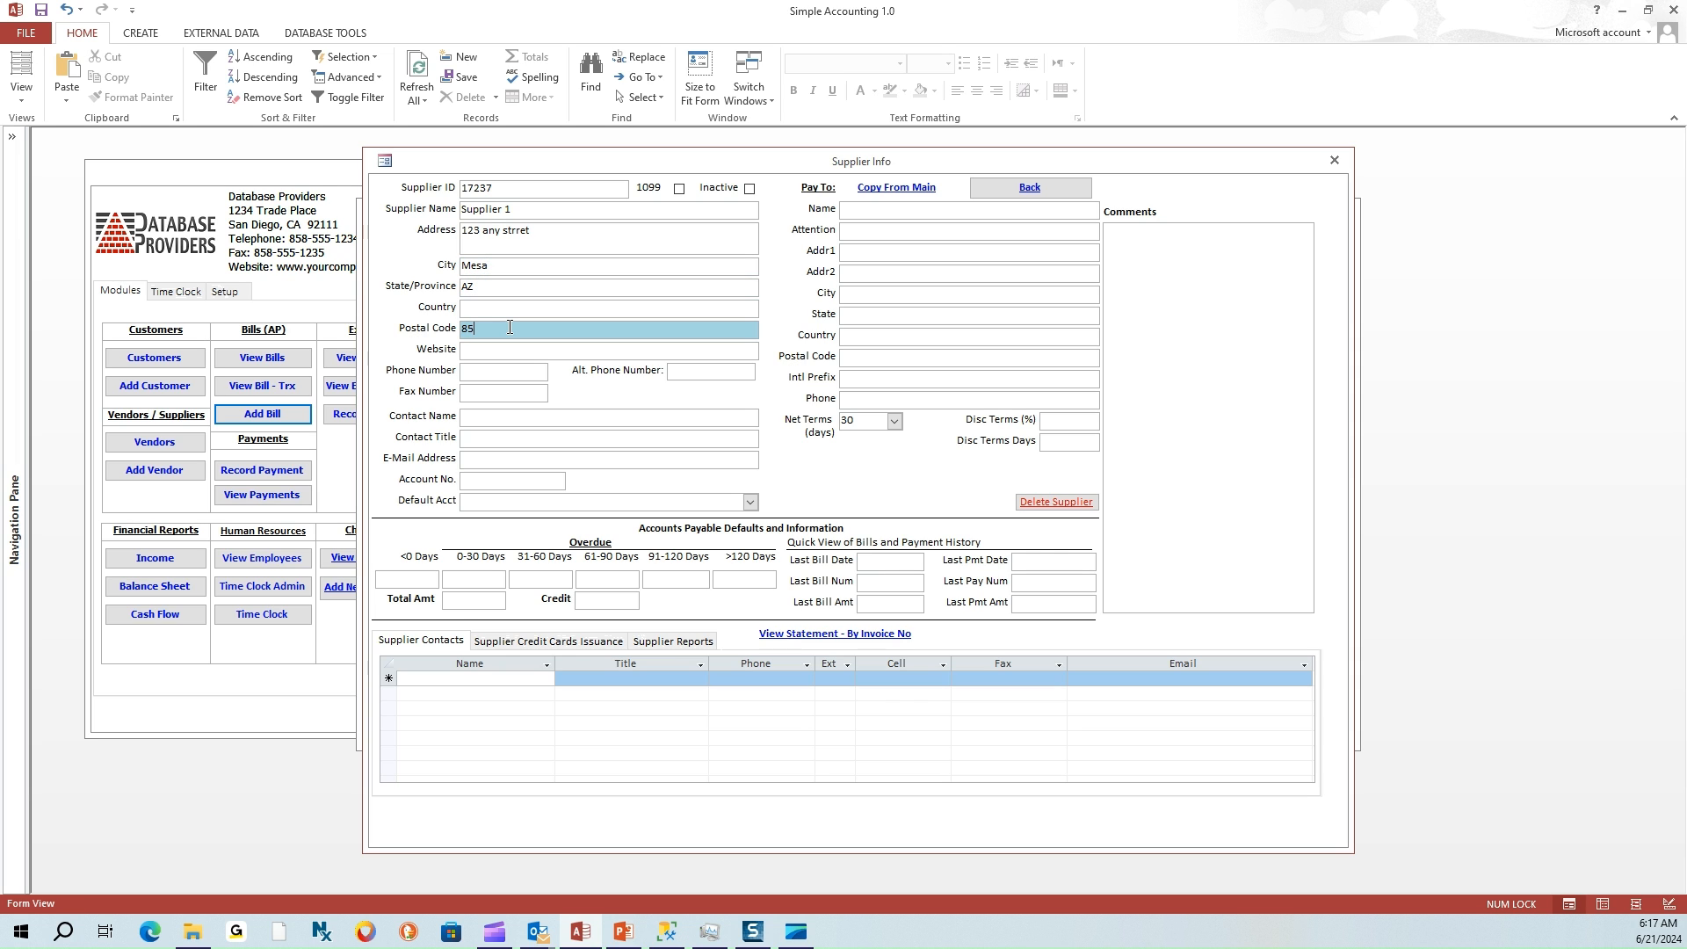
click(502, 354)
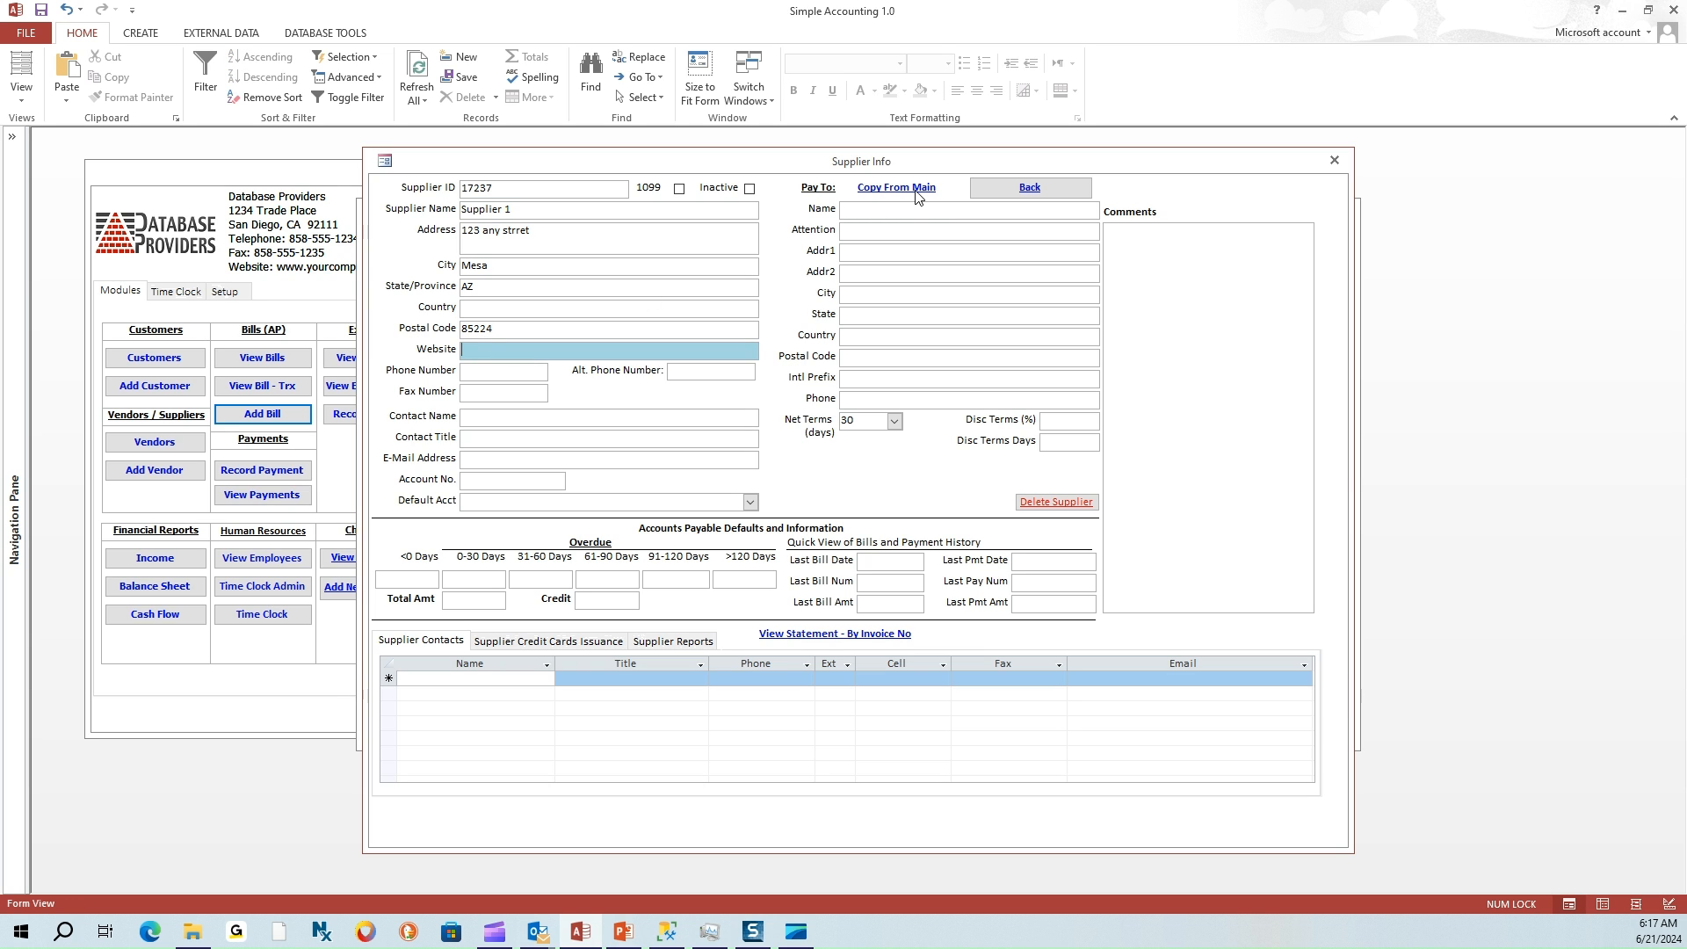
Copy the main address to Pay To, set 10-day net terms and Computer and Internet Expenses account
click(917, 195)
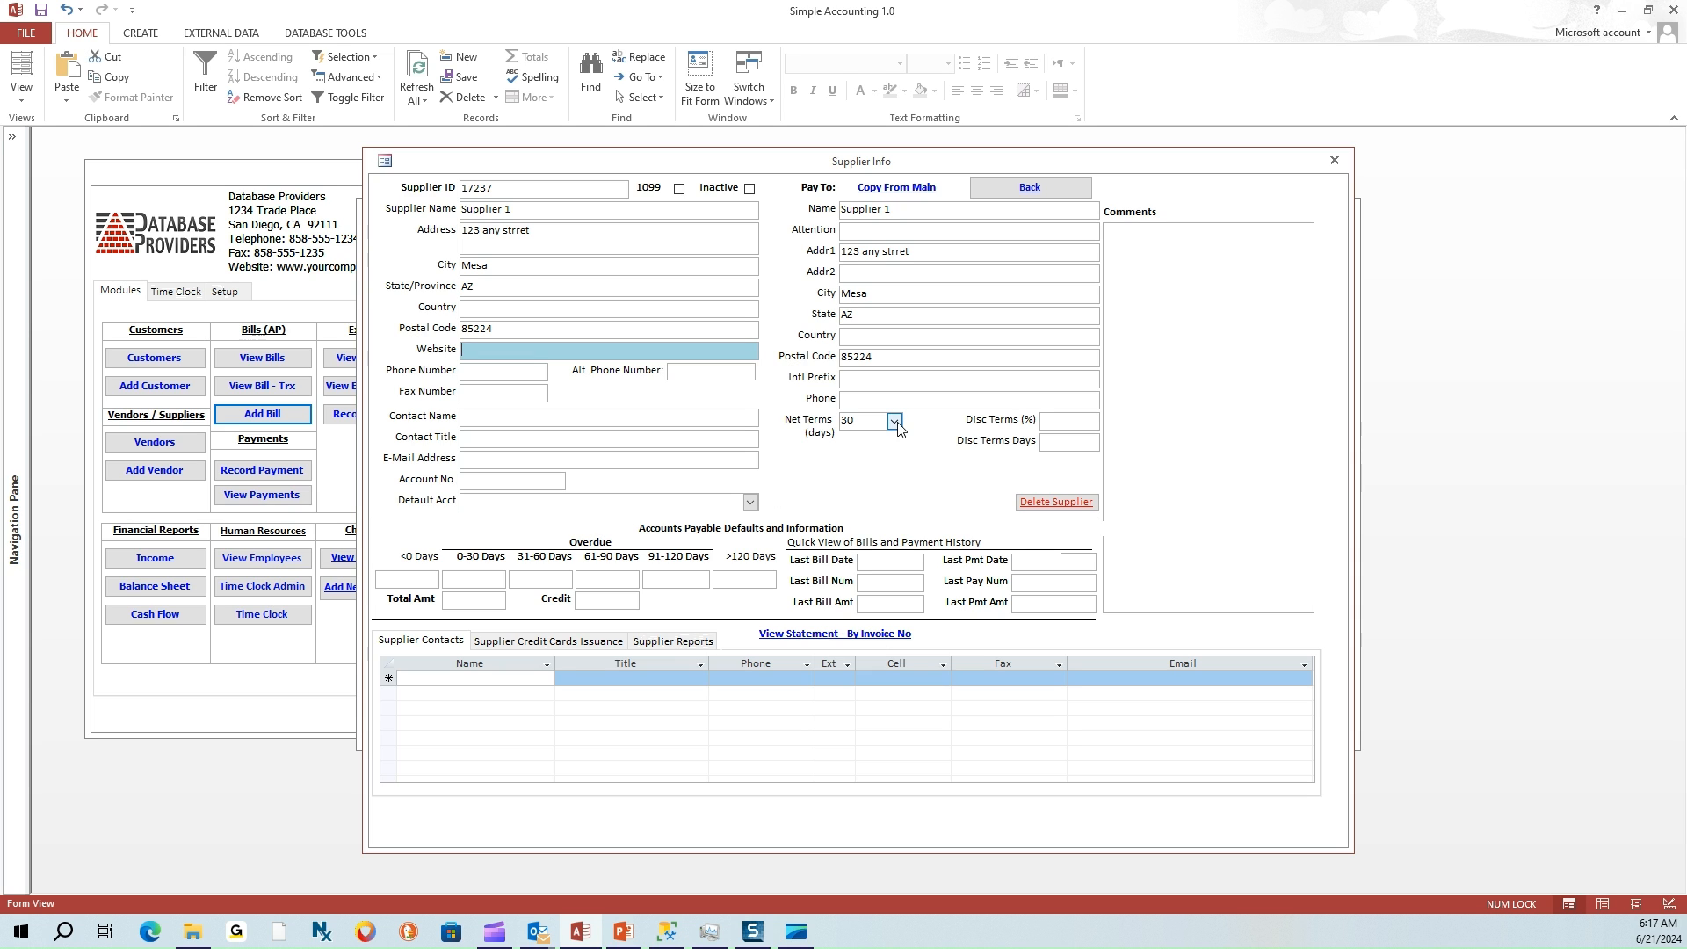
click(894, 422)
click(857, 453)
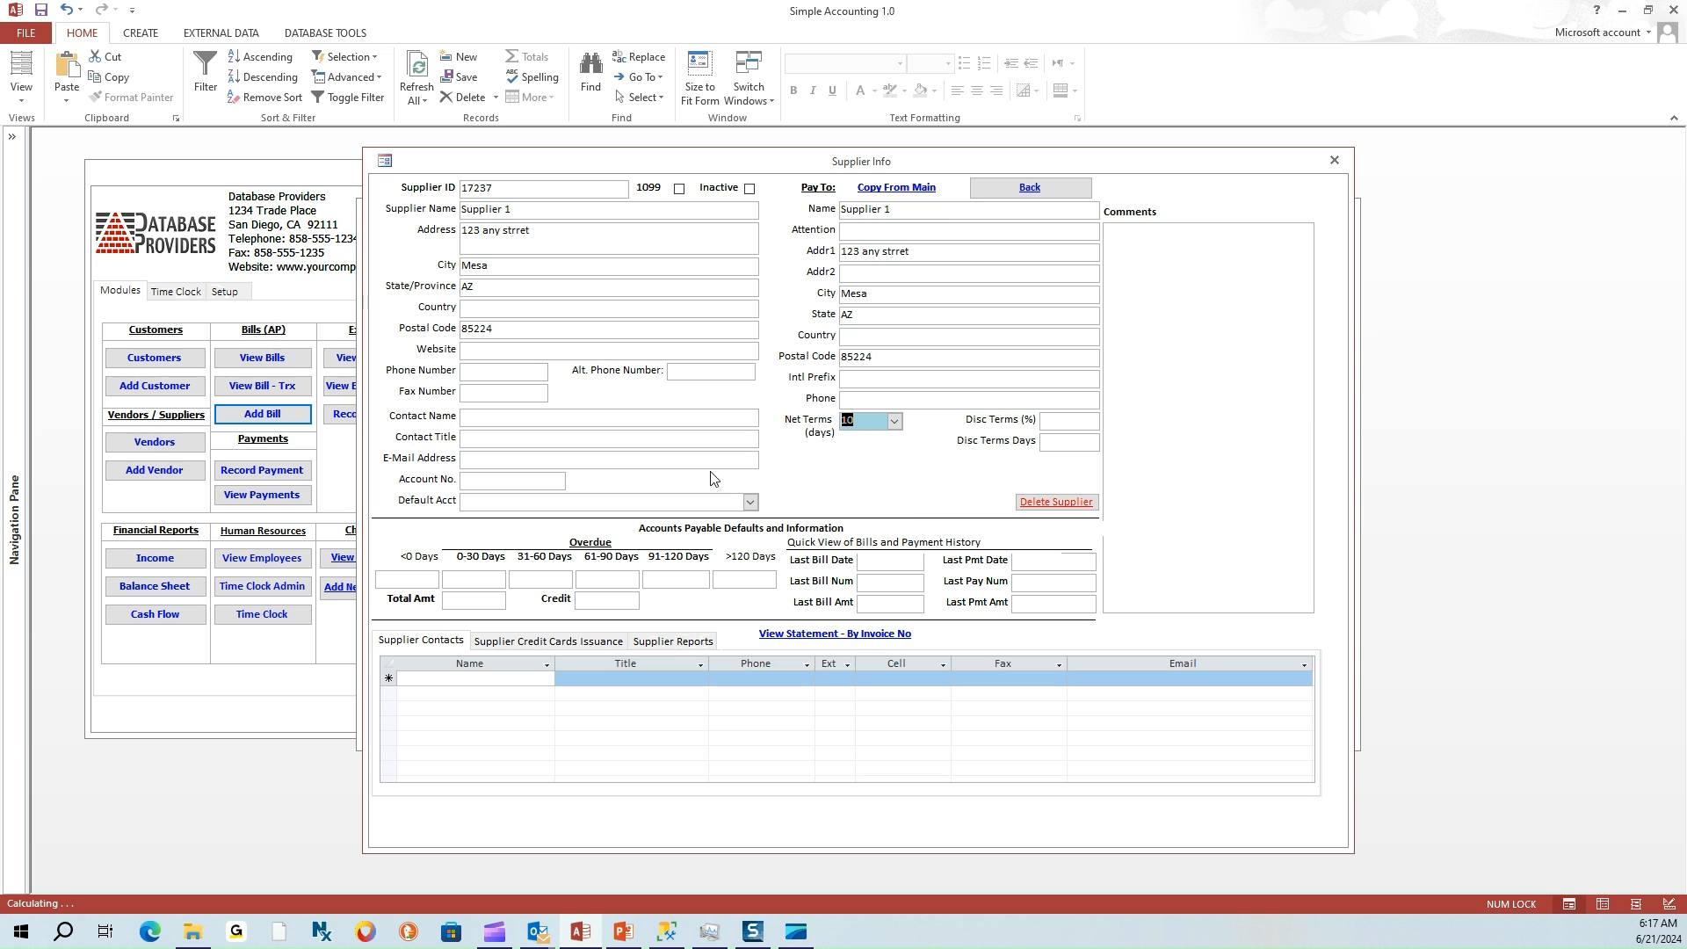
click(750, 502)
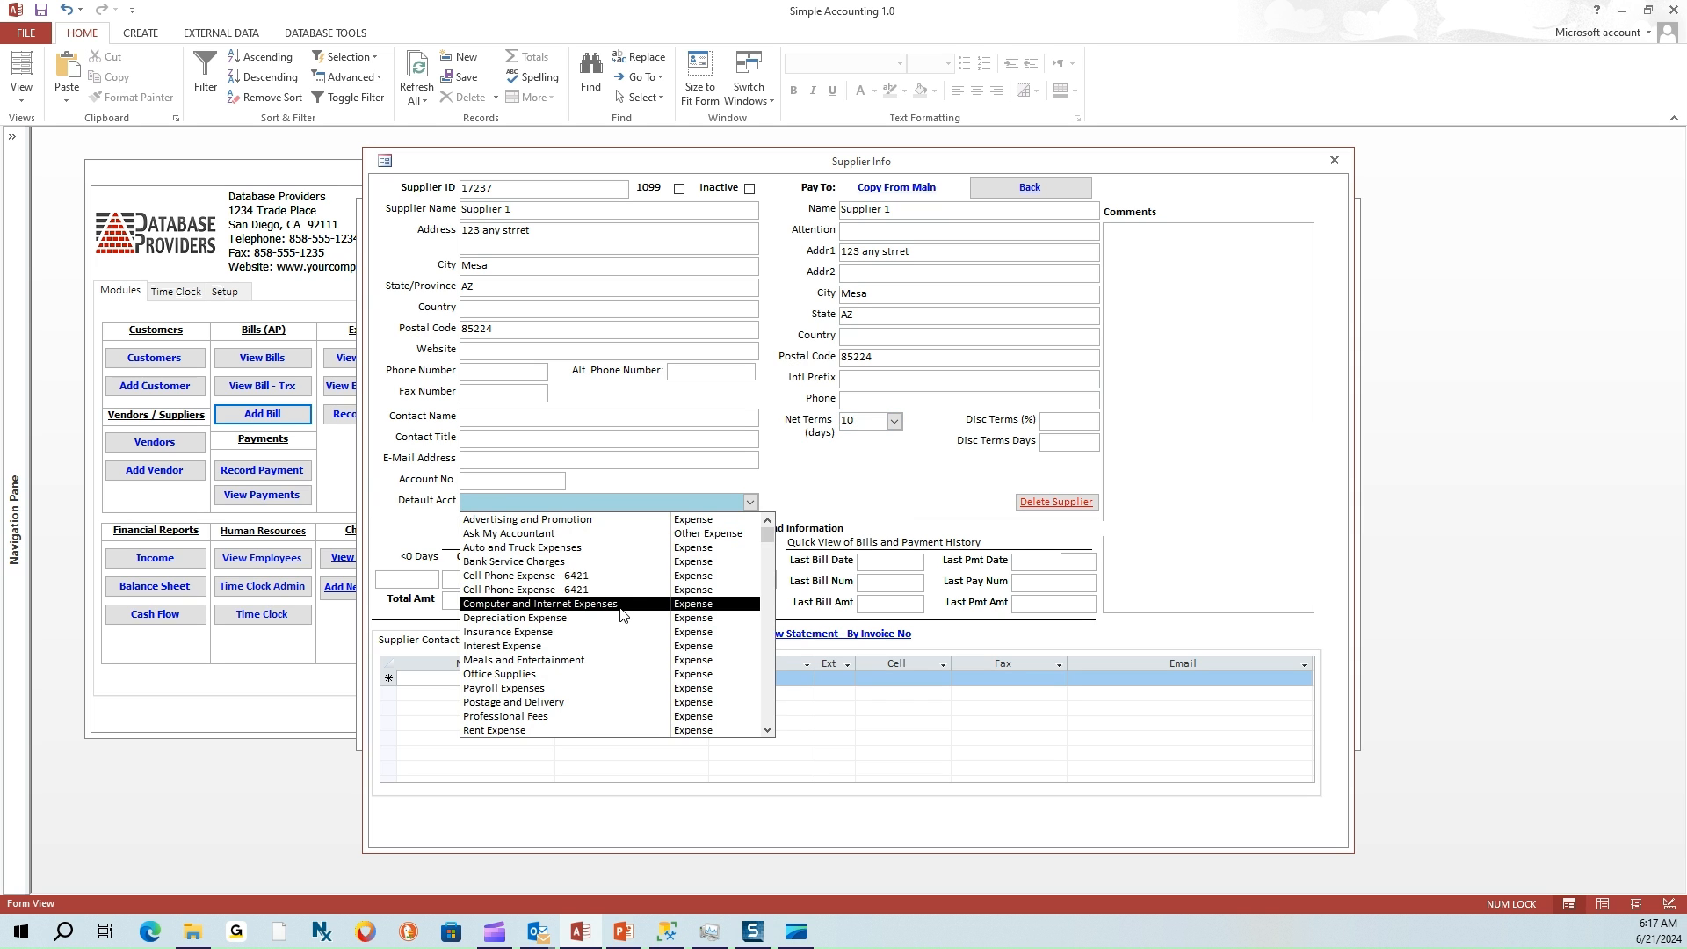
click(620, 606)
Enter the main contact's name, title Owner and e-mail, and add them to supplier contacts
click(483, 433)
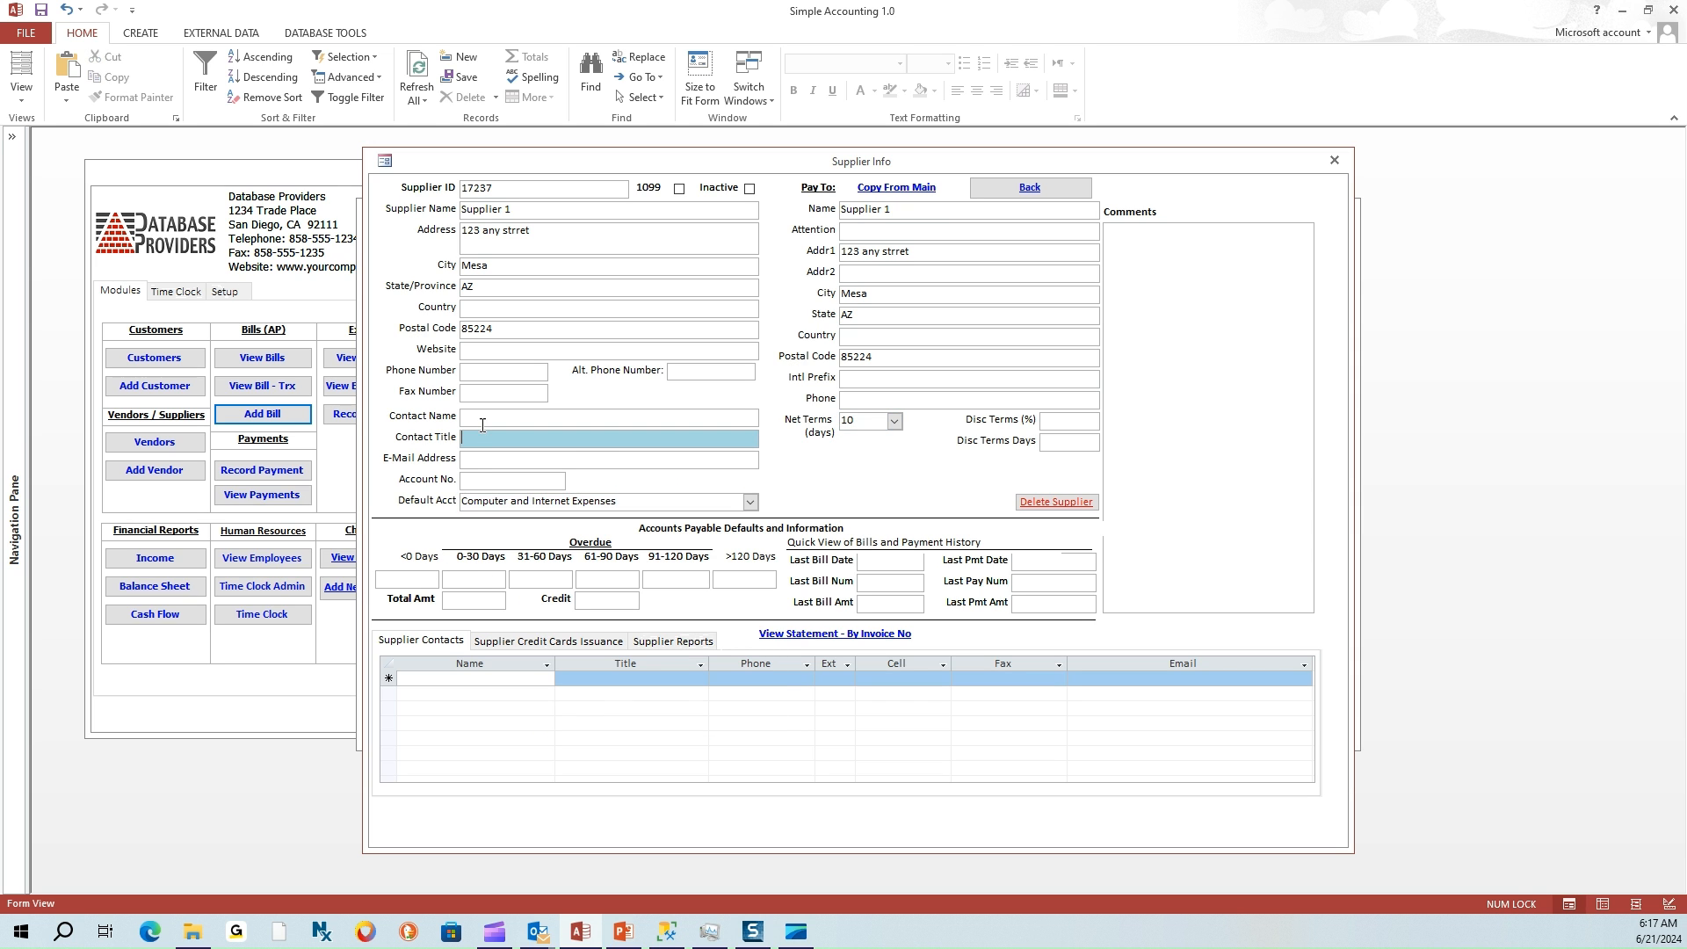
click(484, 423)
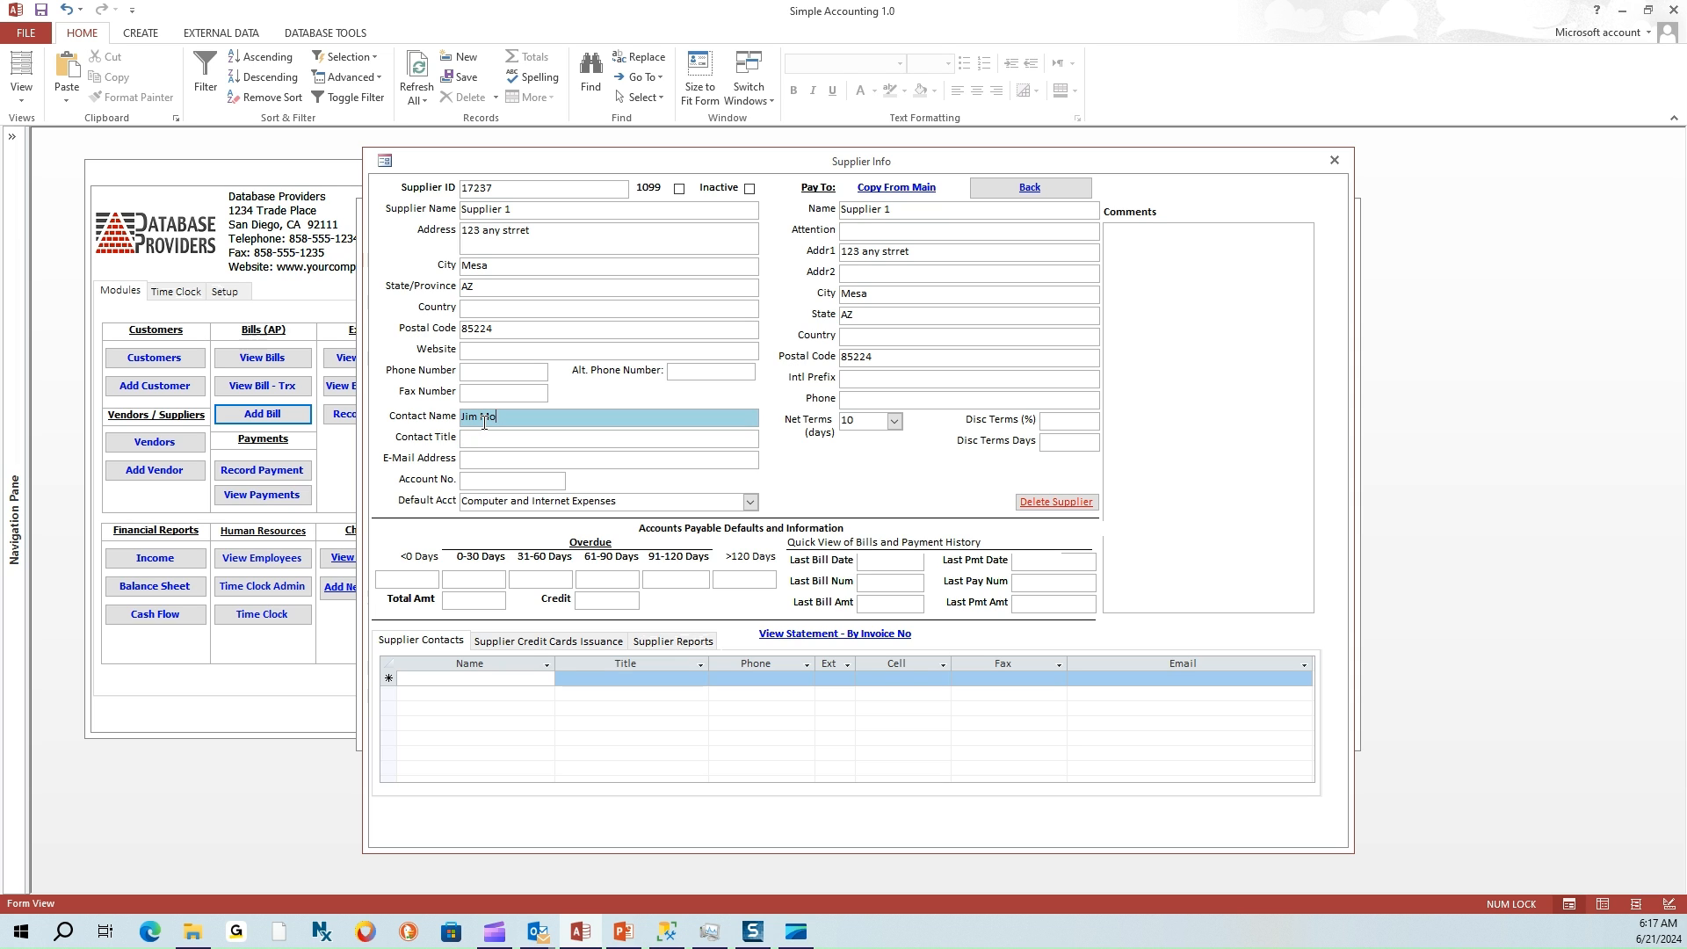
click(482, 438)
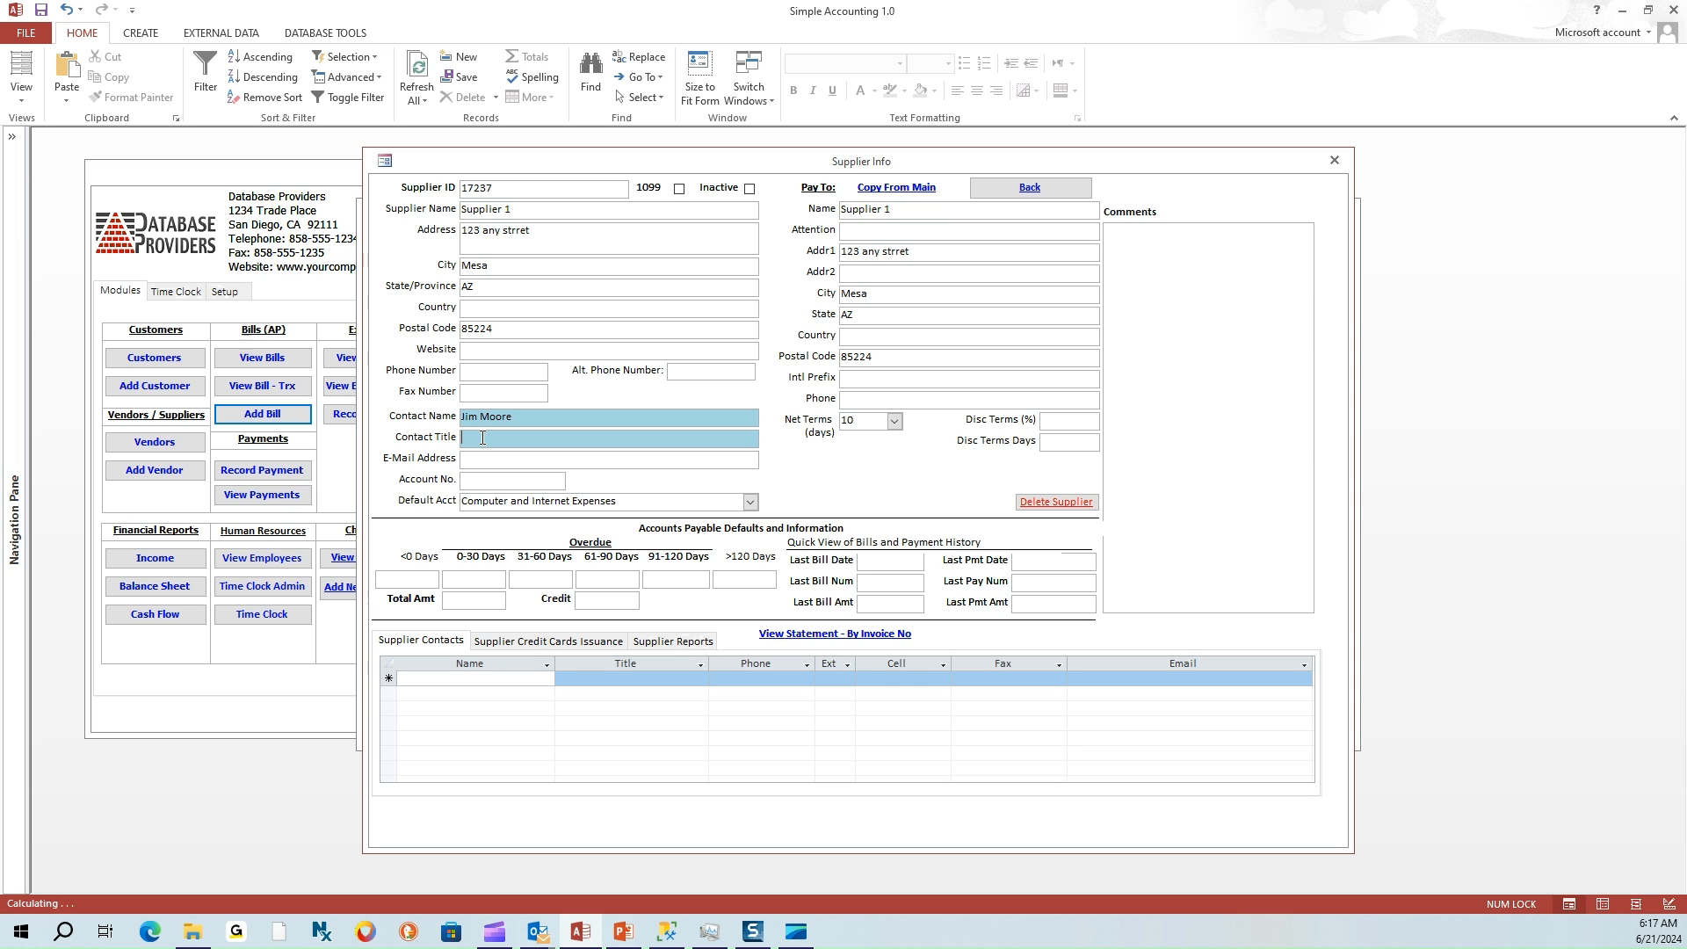
text(Owner)
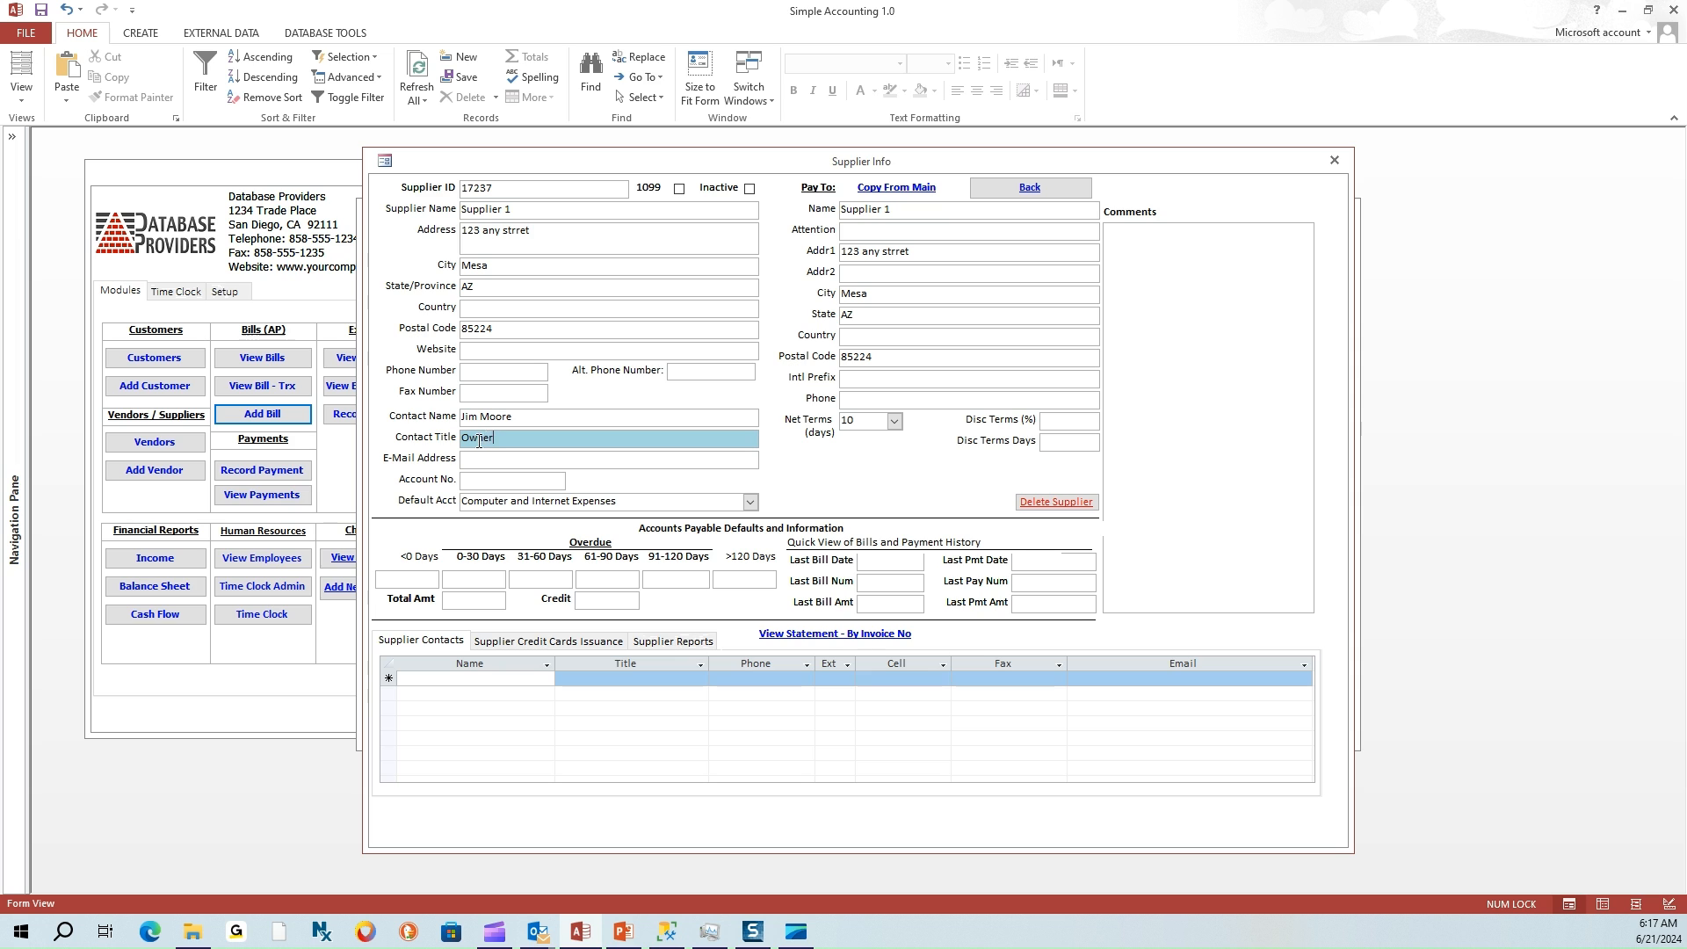
click(493, 466)
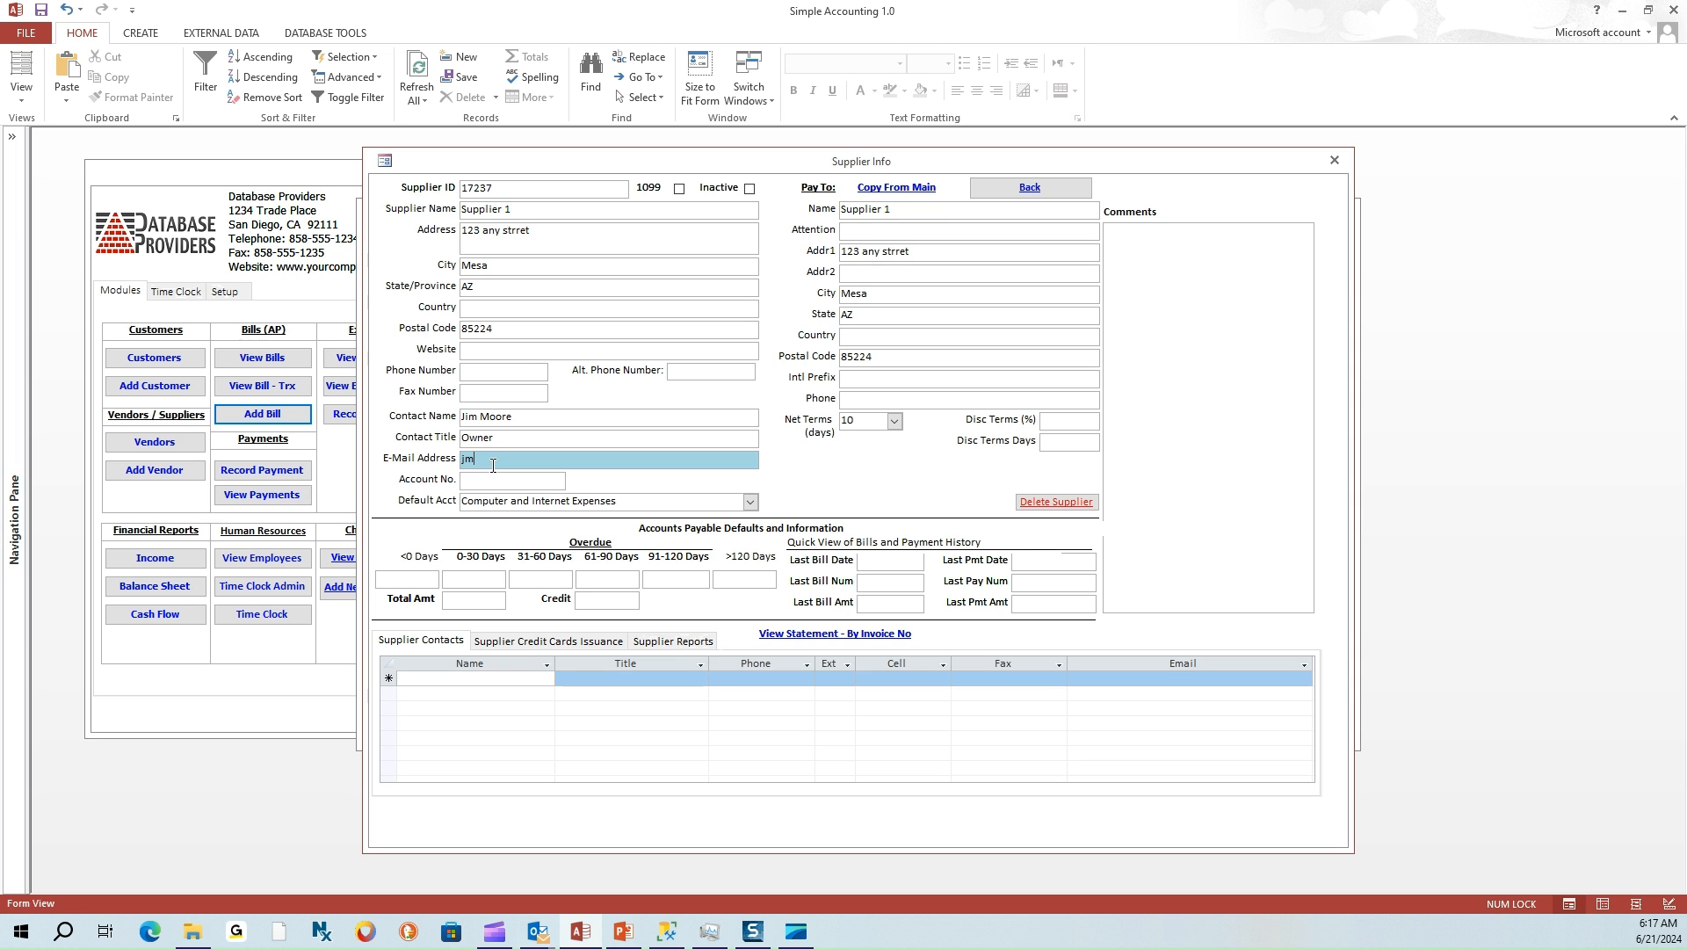
key(Tab)
click(910, 522)
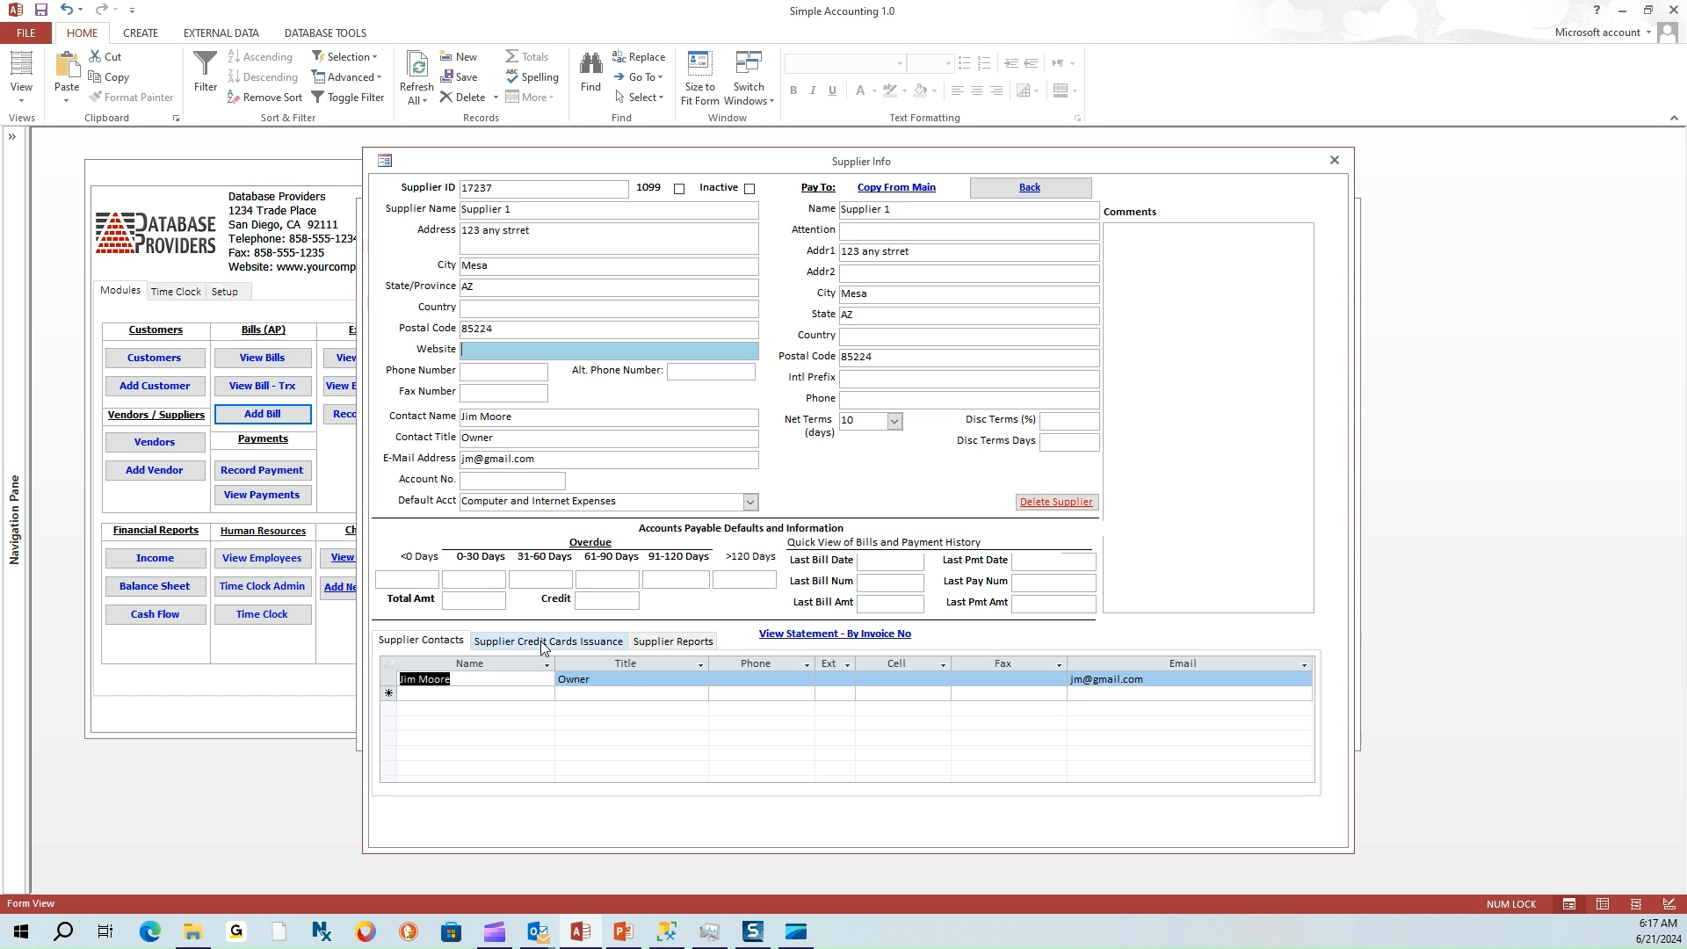
Check Supplier 1's credit card issuances, then close Supplier Info and return to the bill
click(544, 639)
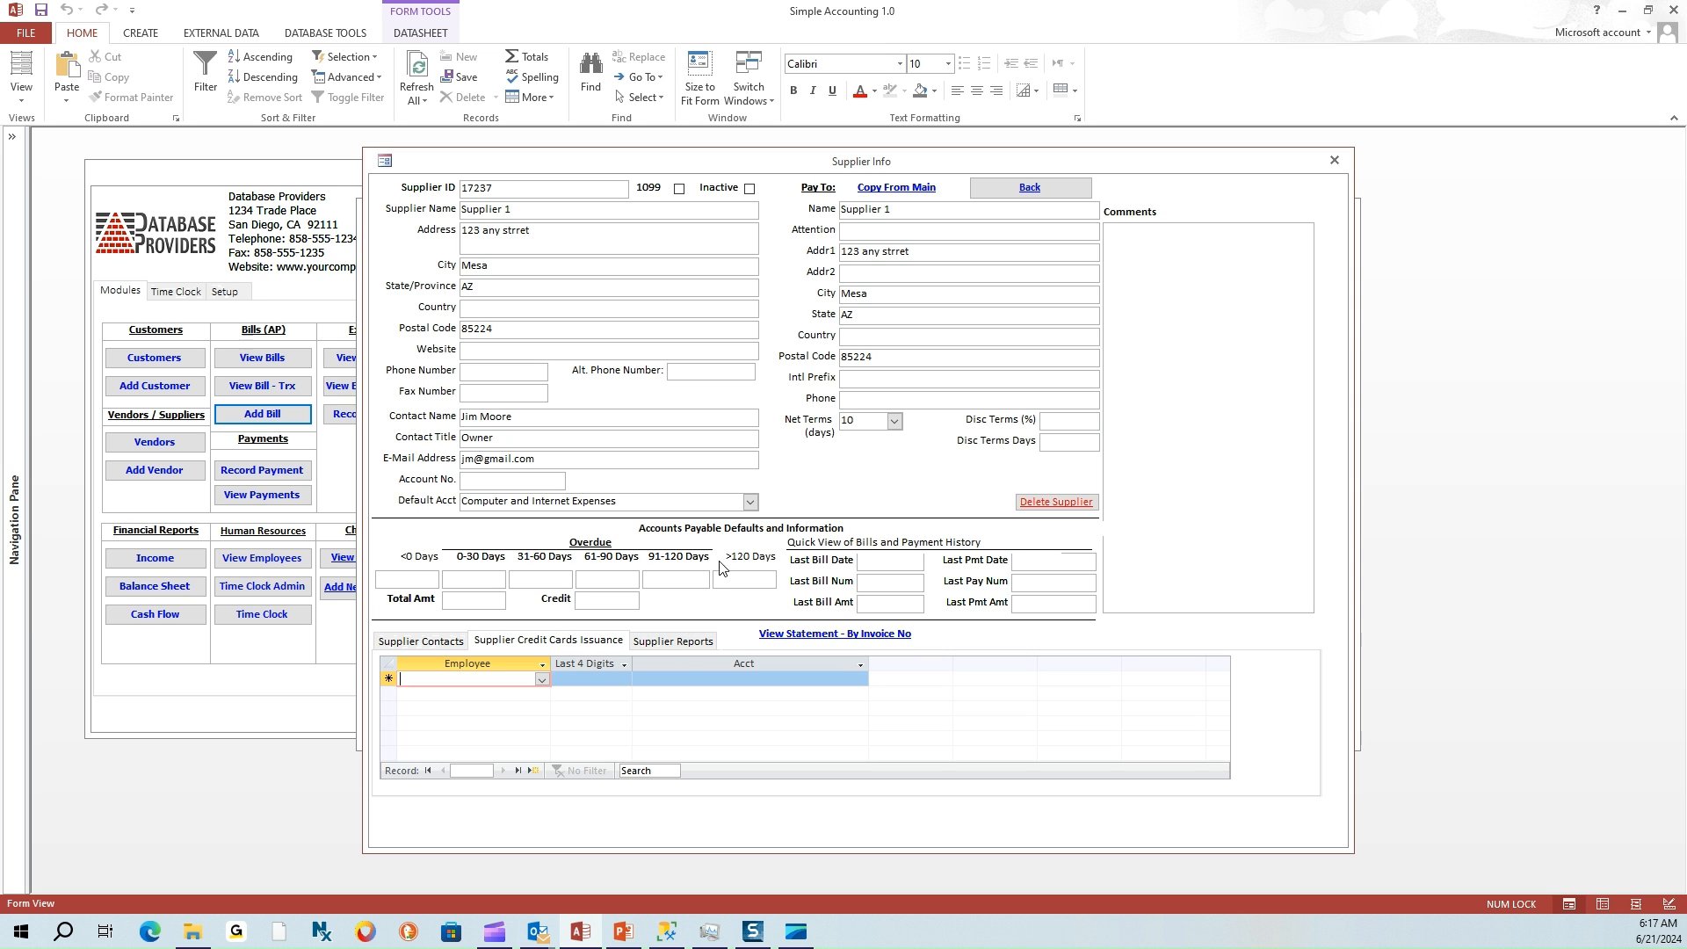
click(1034, 187)
key(Tab)
key(Tab)
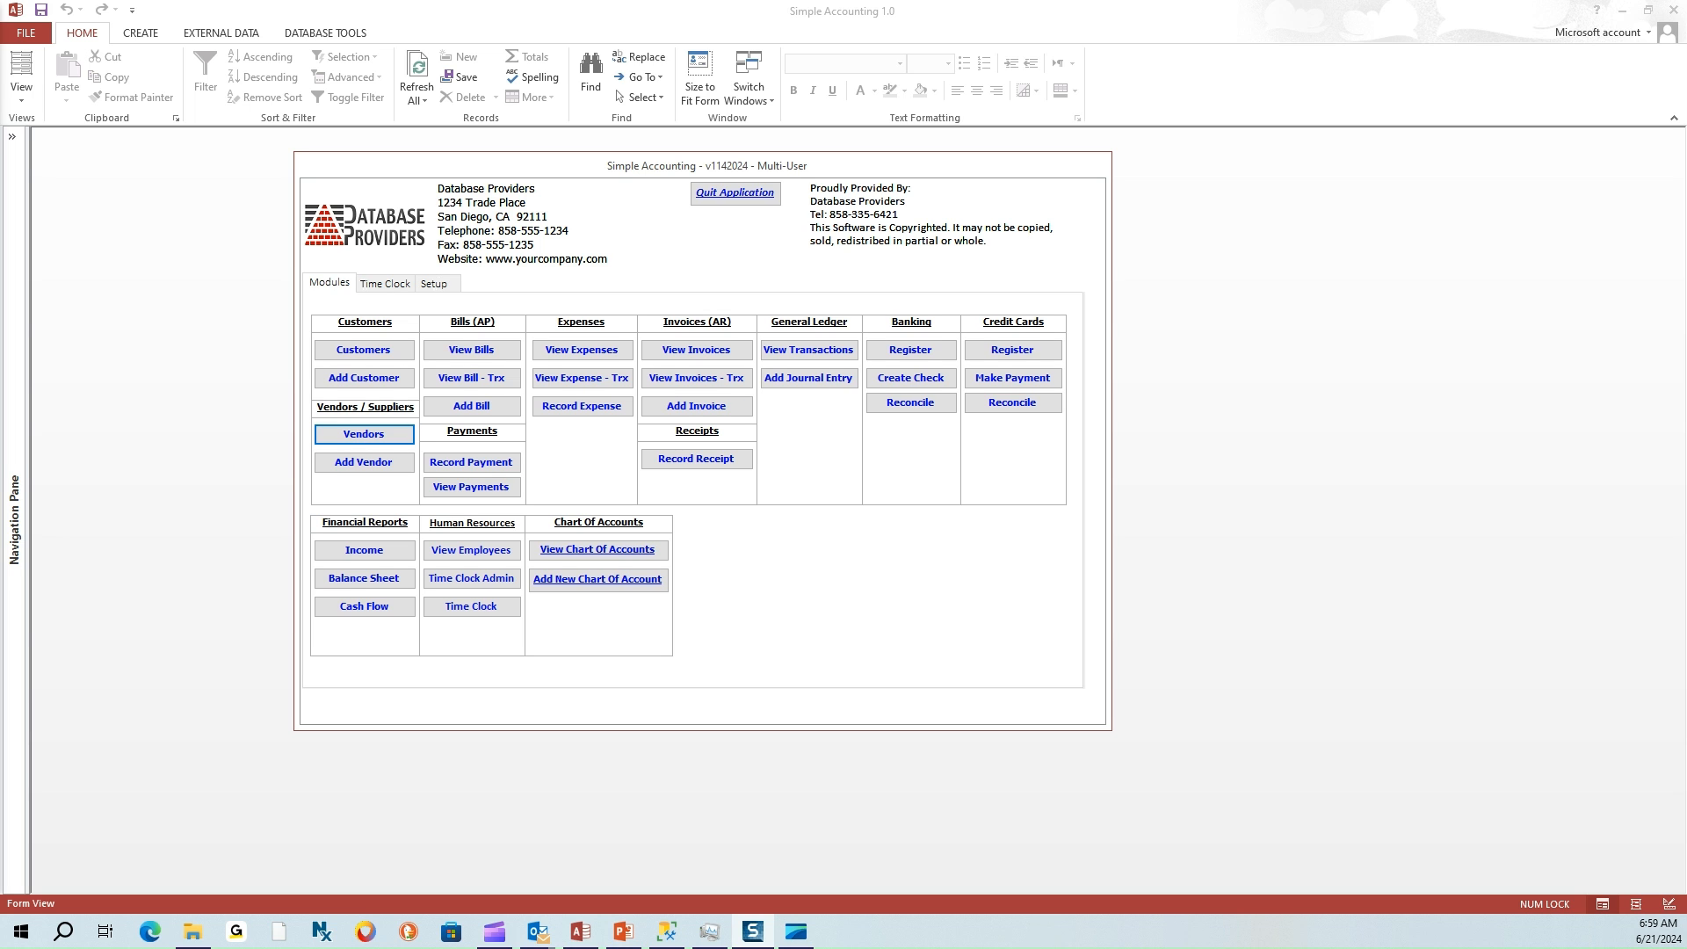
Open the Vendors supplier lookup list and place focus in its Search box
click(372, 436)
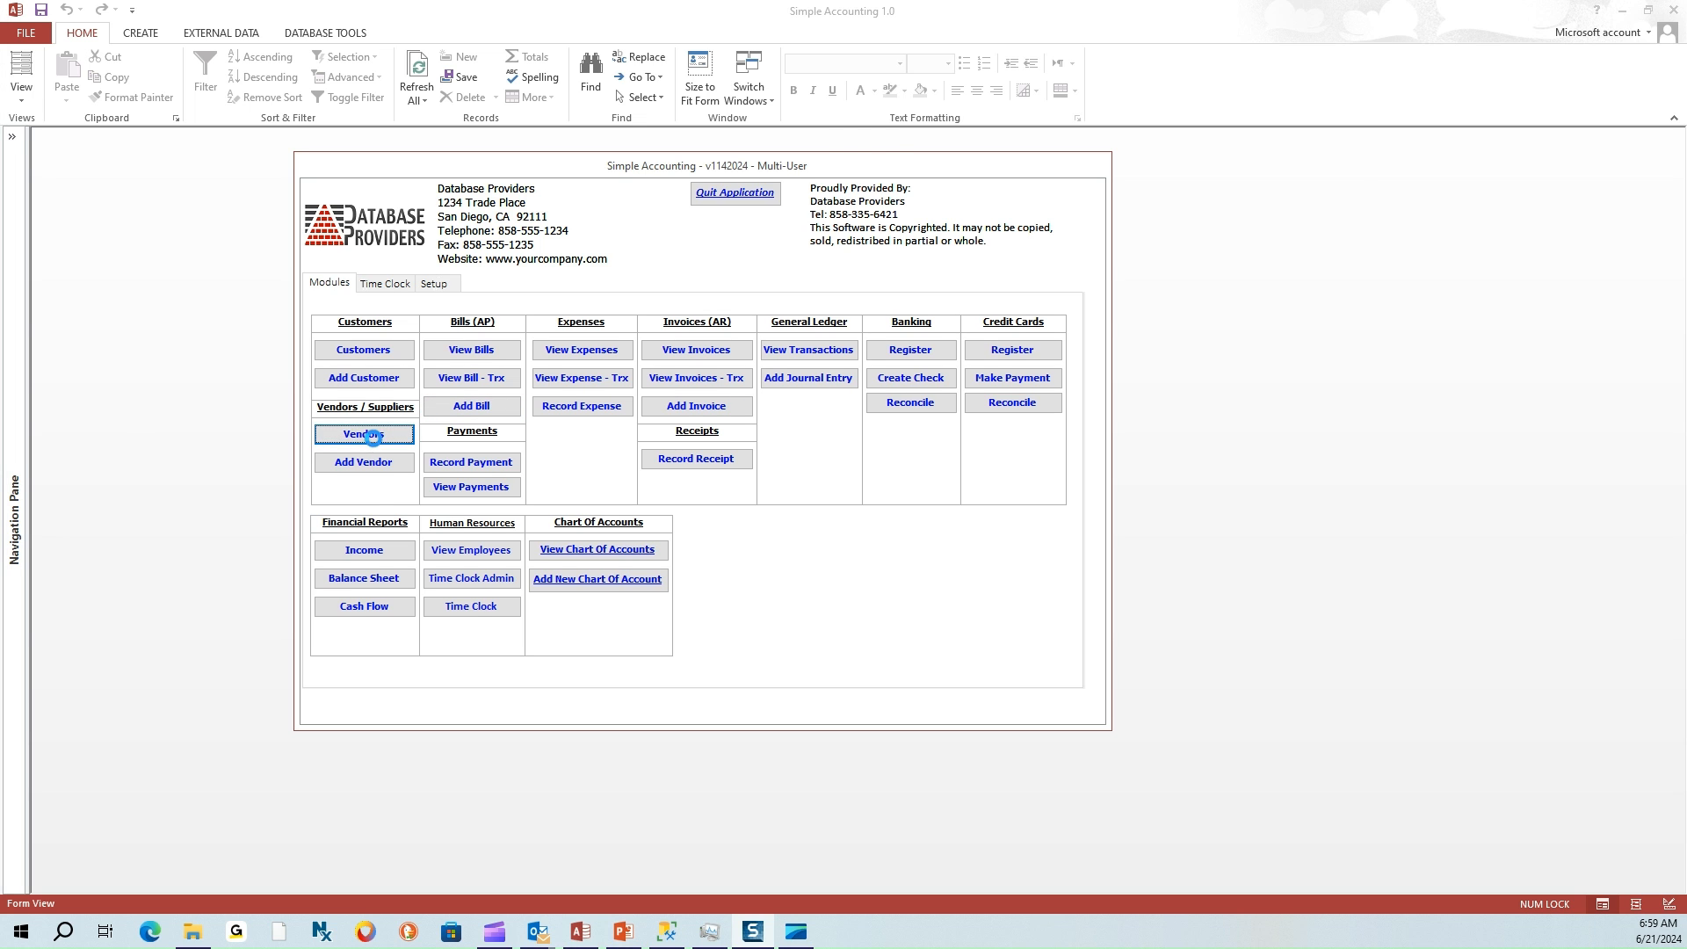
click(898, 190)
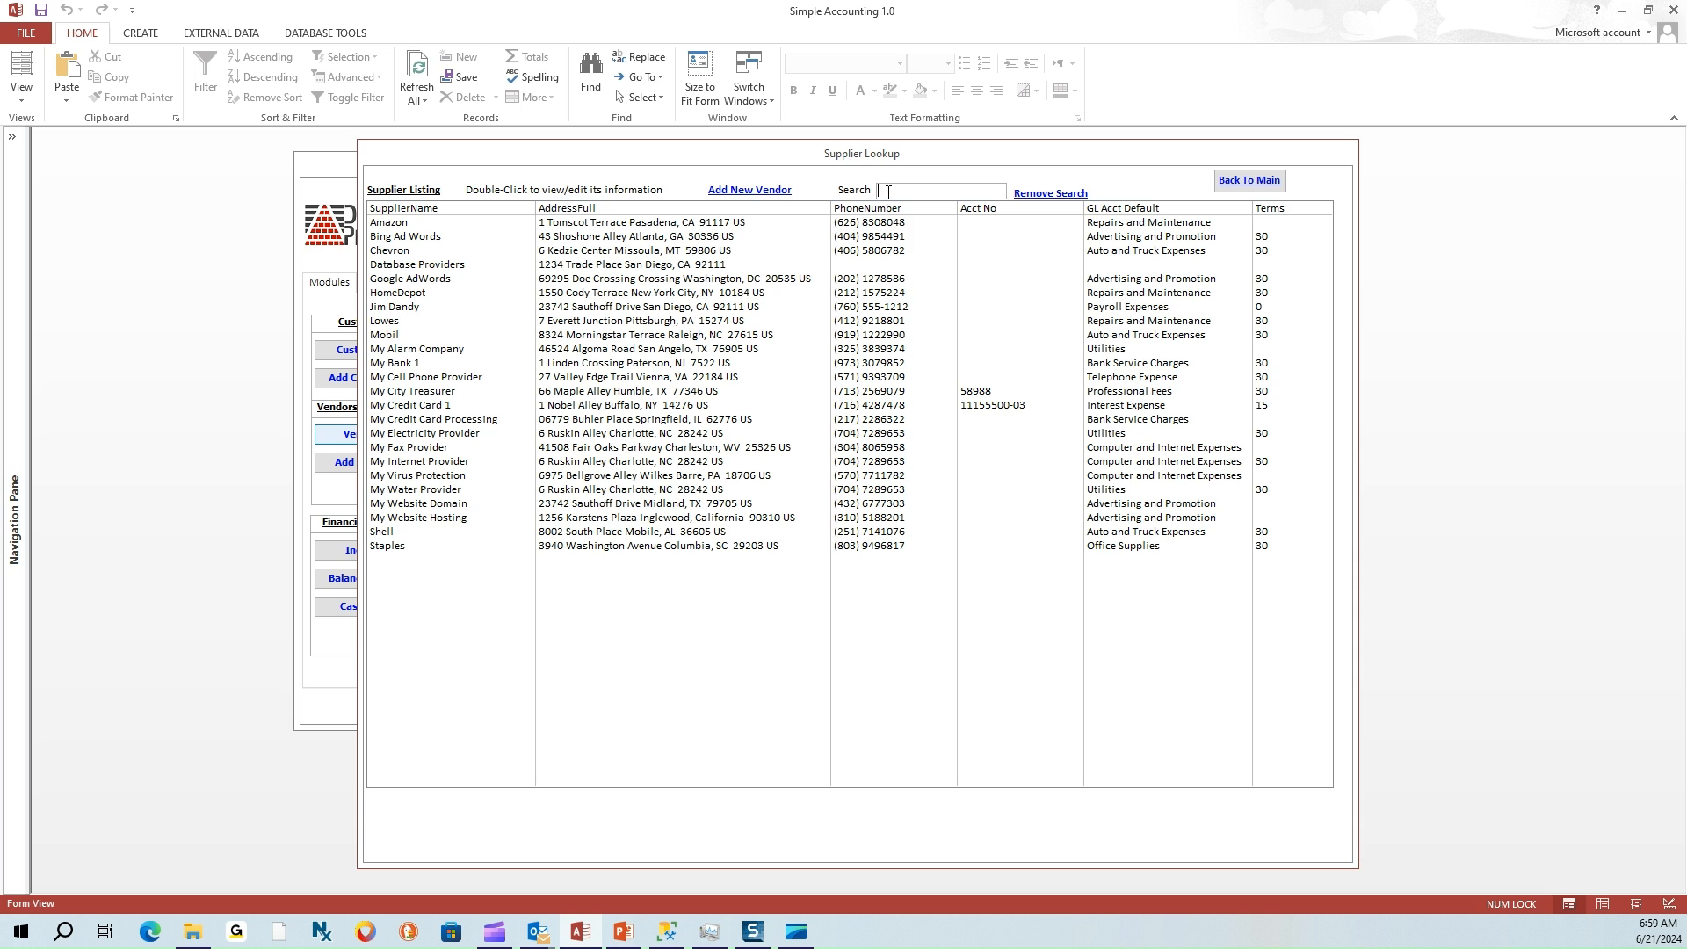
Filter the suppliers by CA, review the Database Providers and third matching rows, then clear the search
text(A)
key(Return)
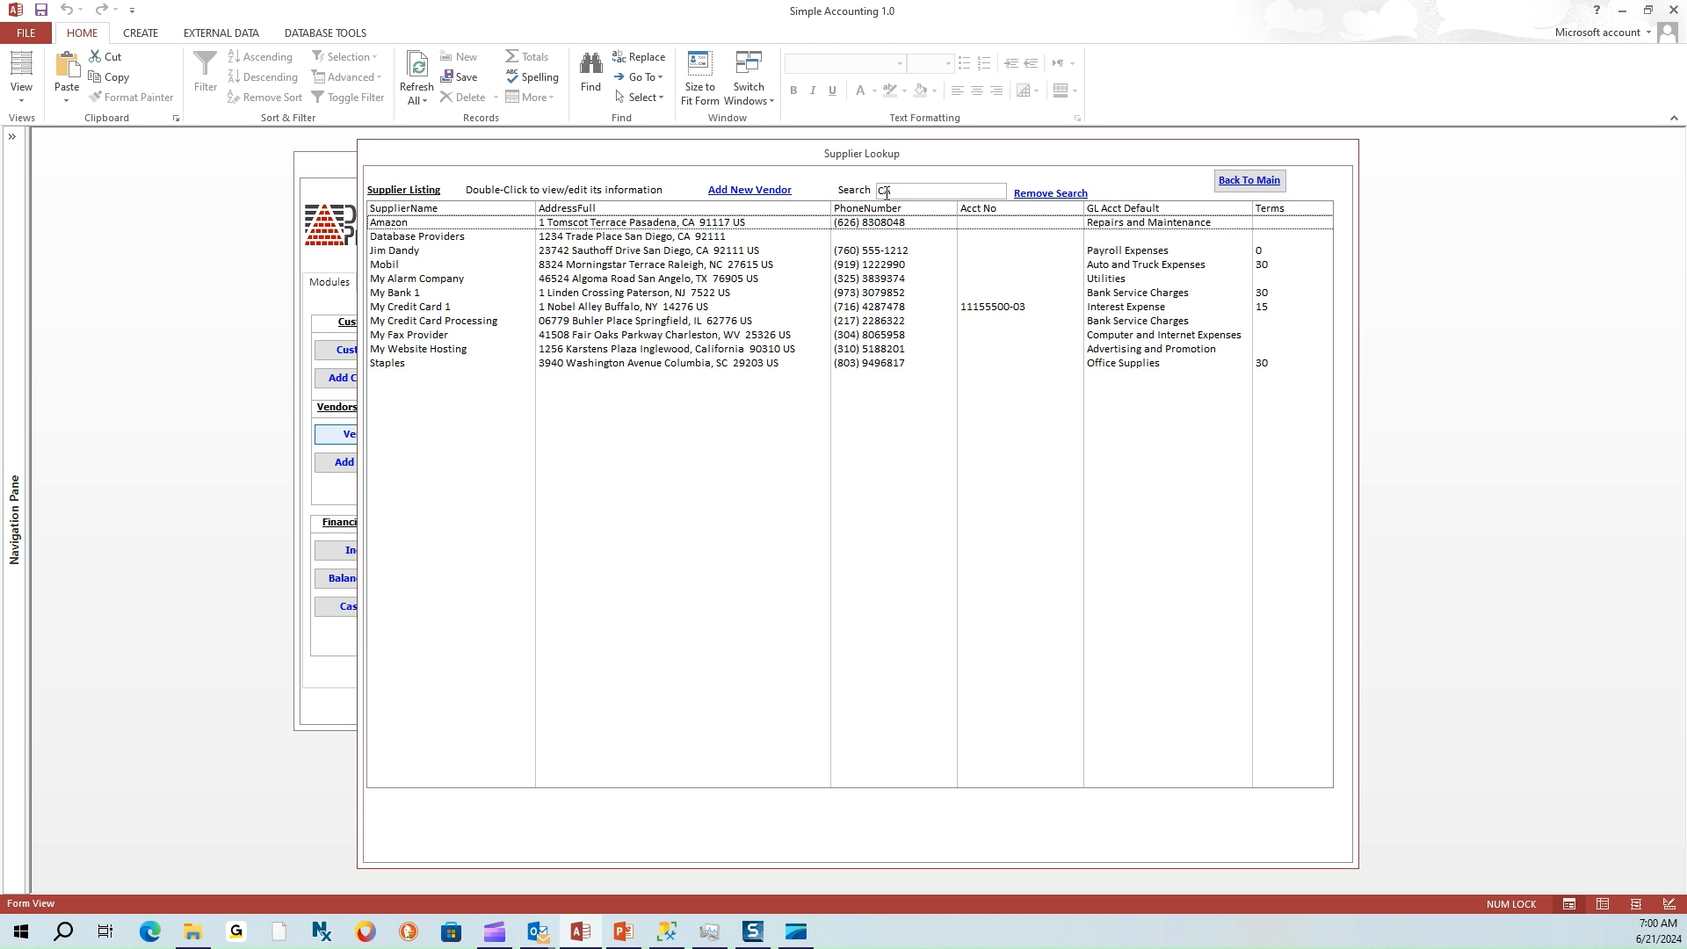
click(693, 235)
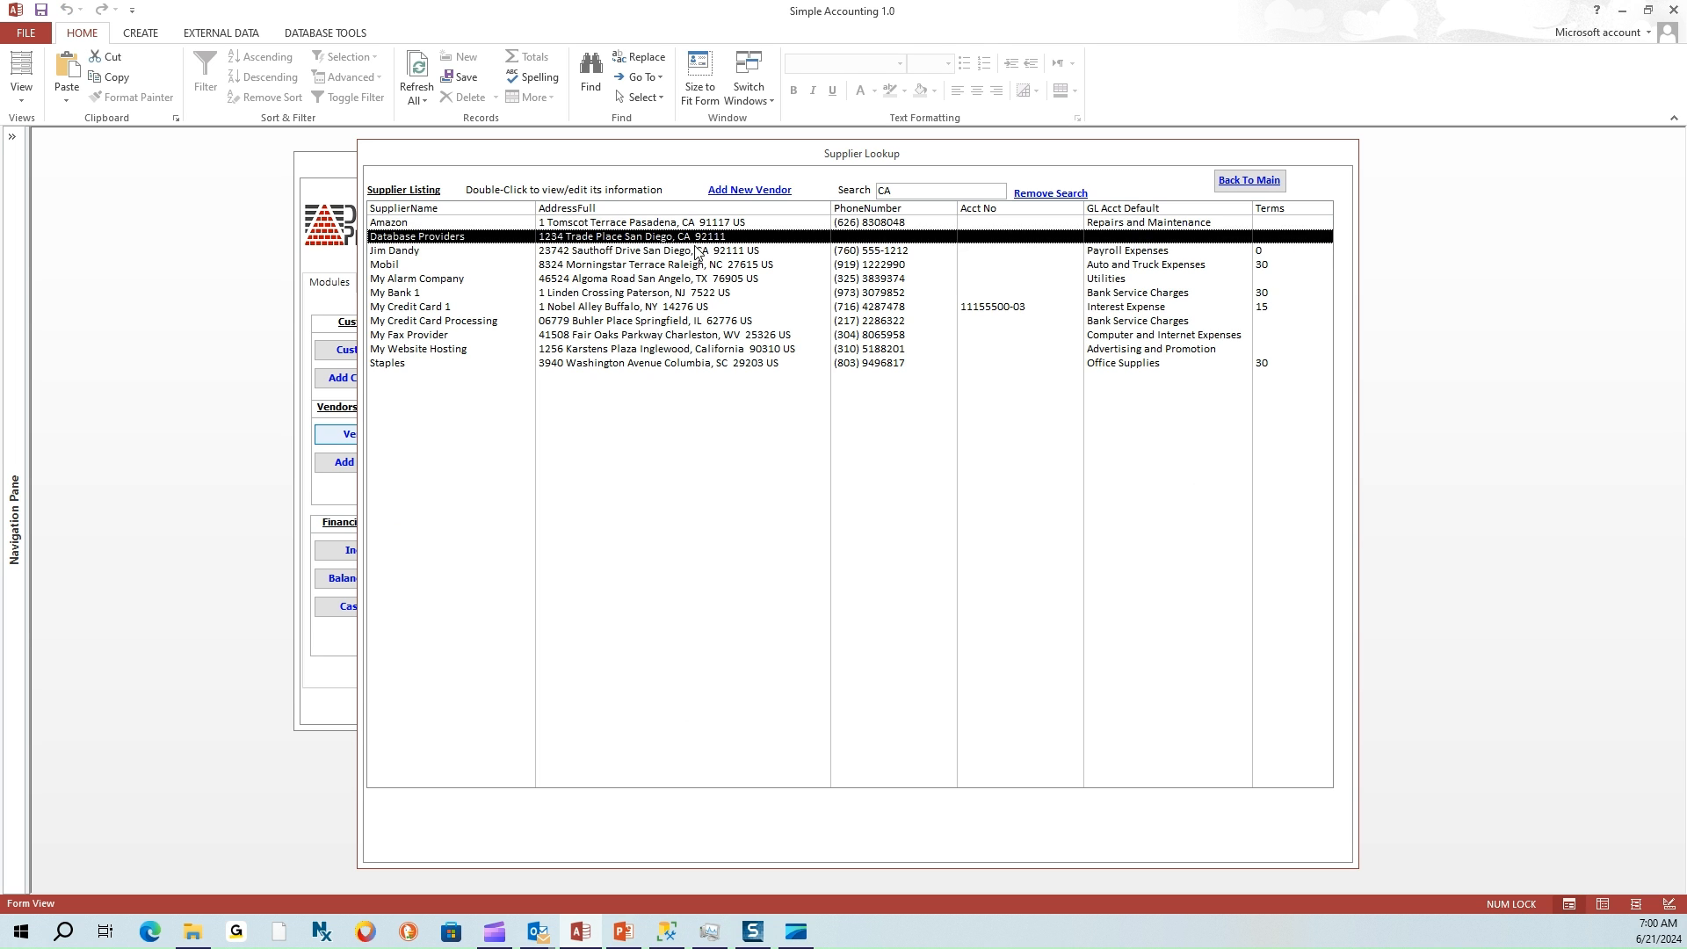
click(697, 251)
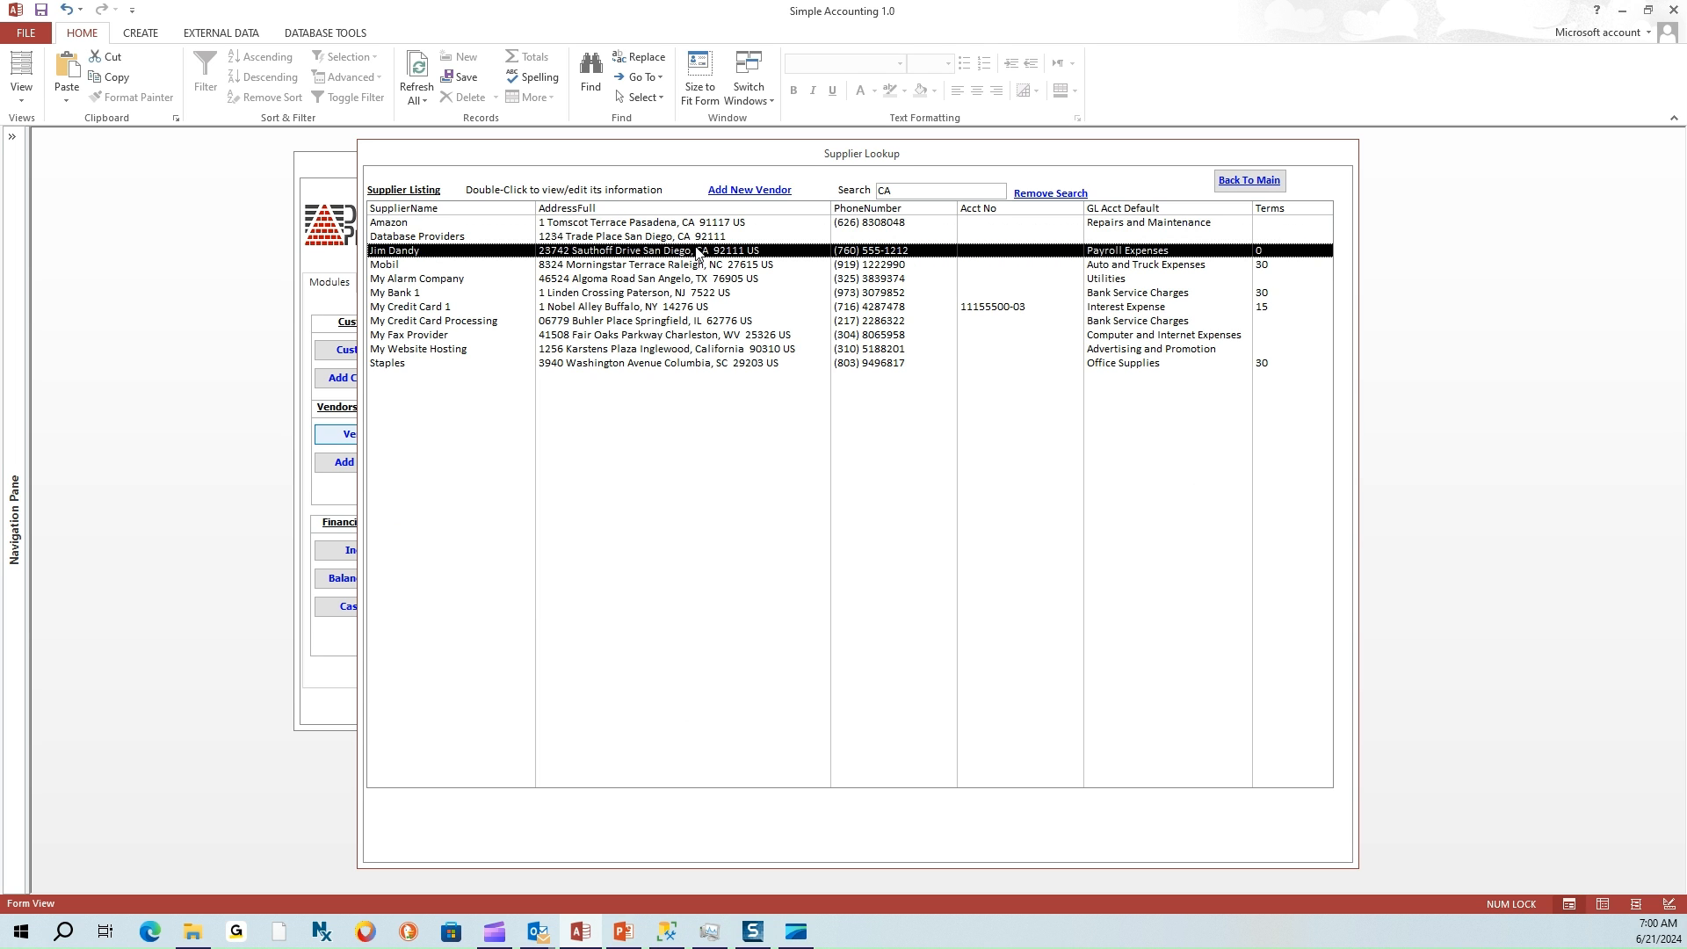
click(1043, 194)
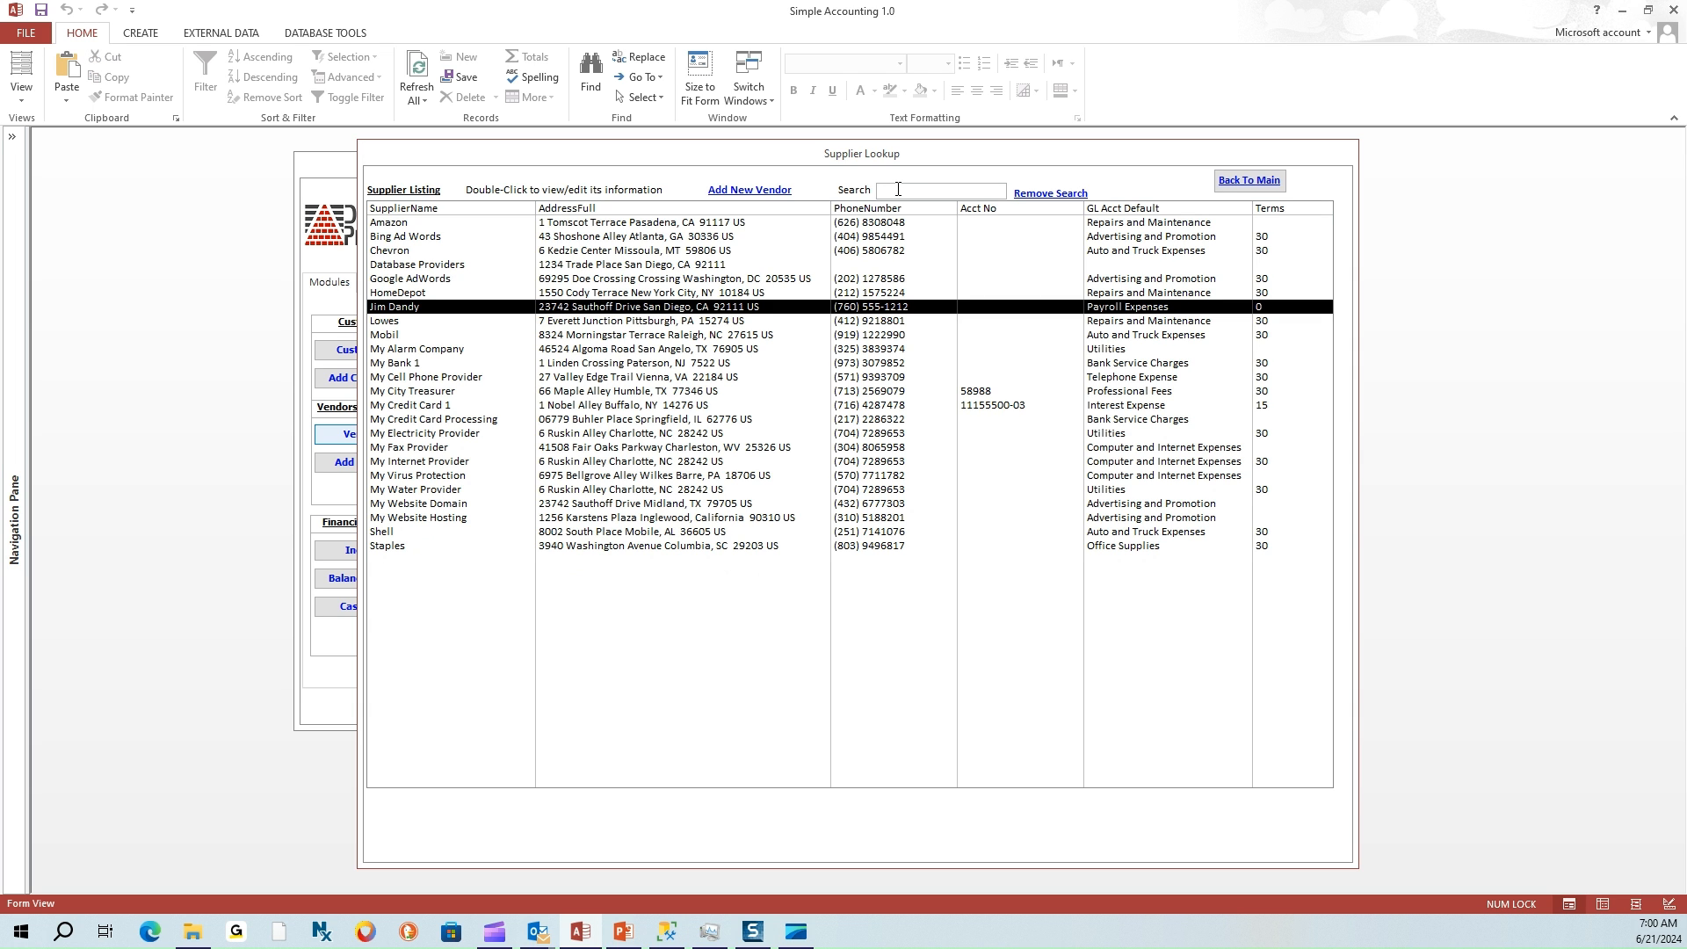
Search for California and view the My Website Hosting supplier details, then return to the list
text(California)
key(Return)
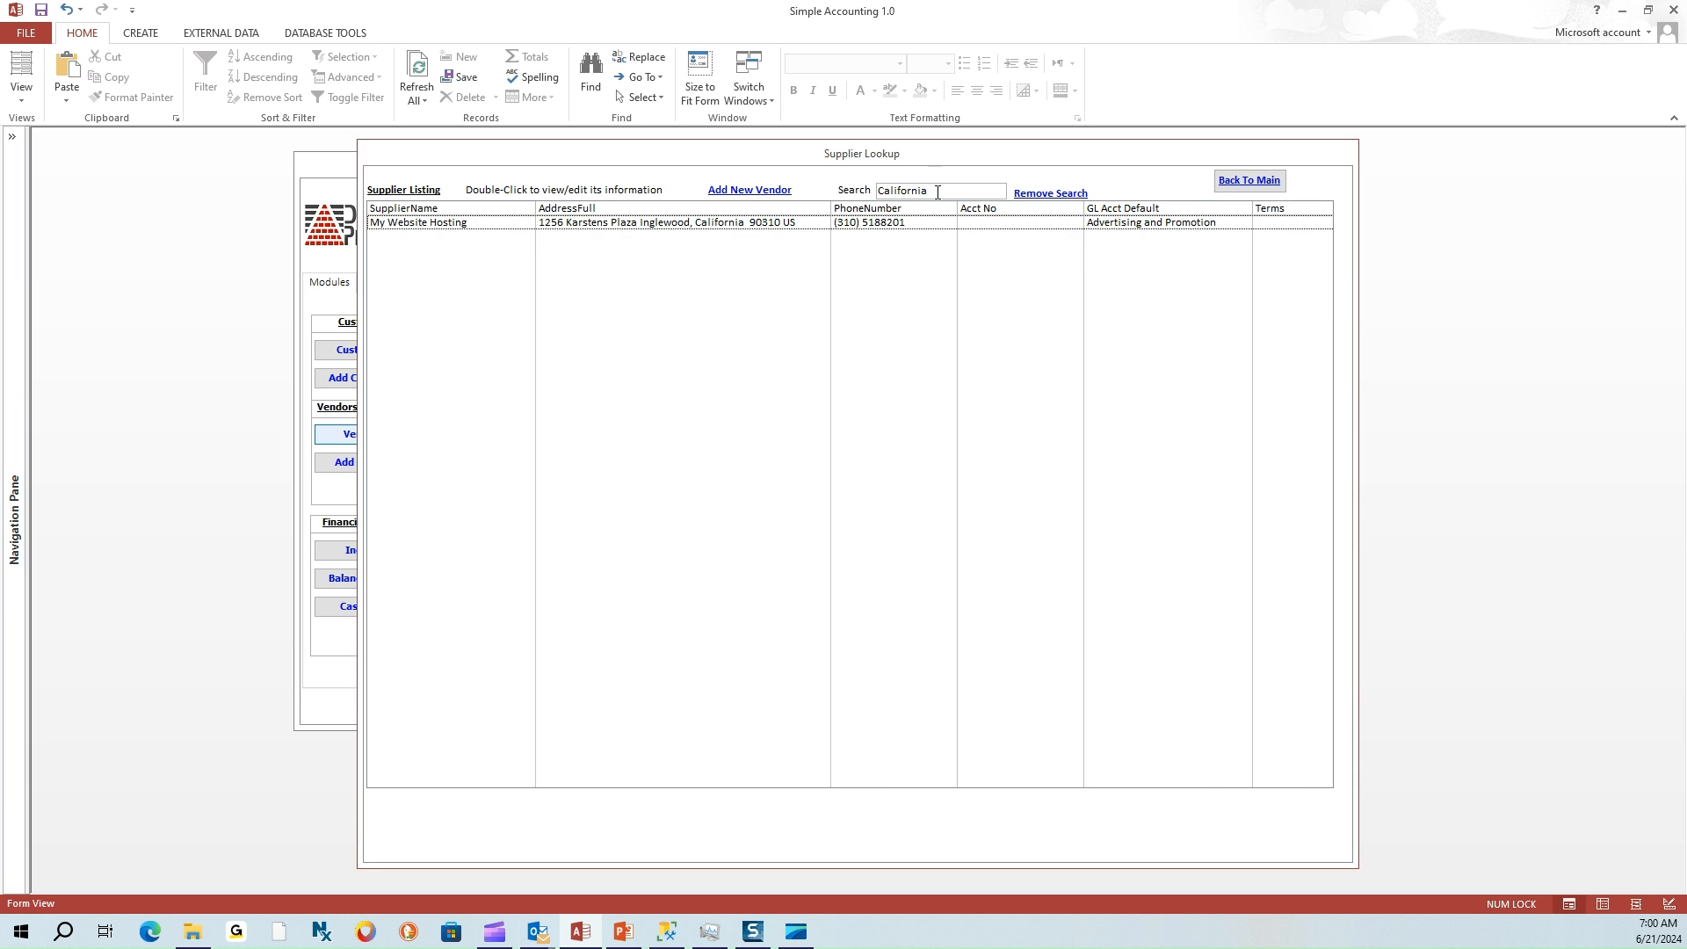
click(736, 226)
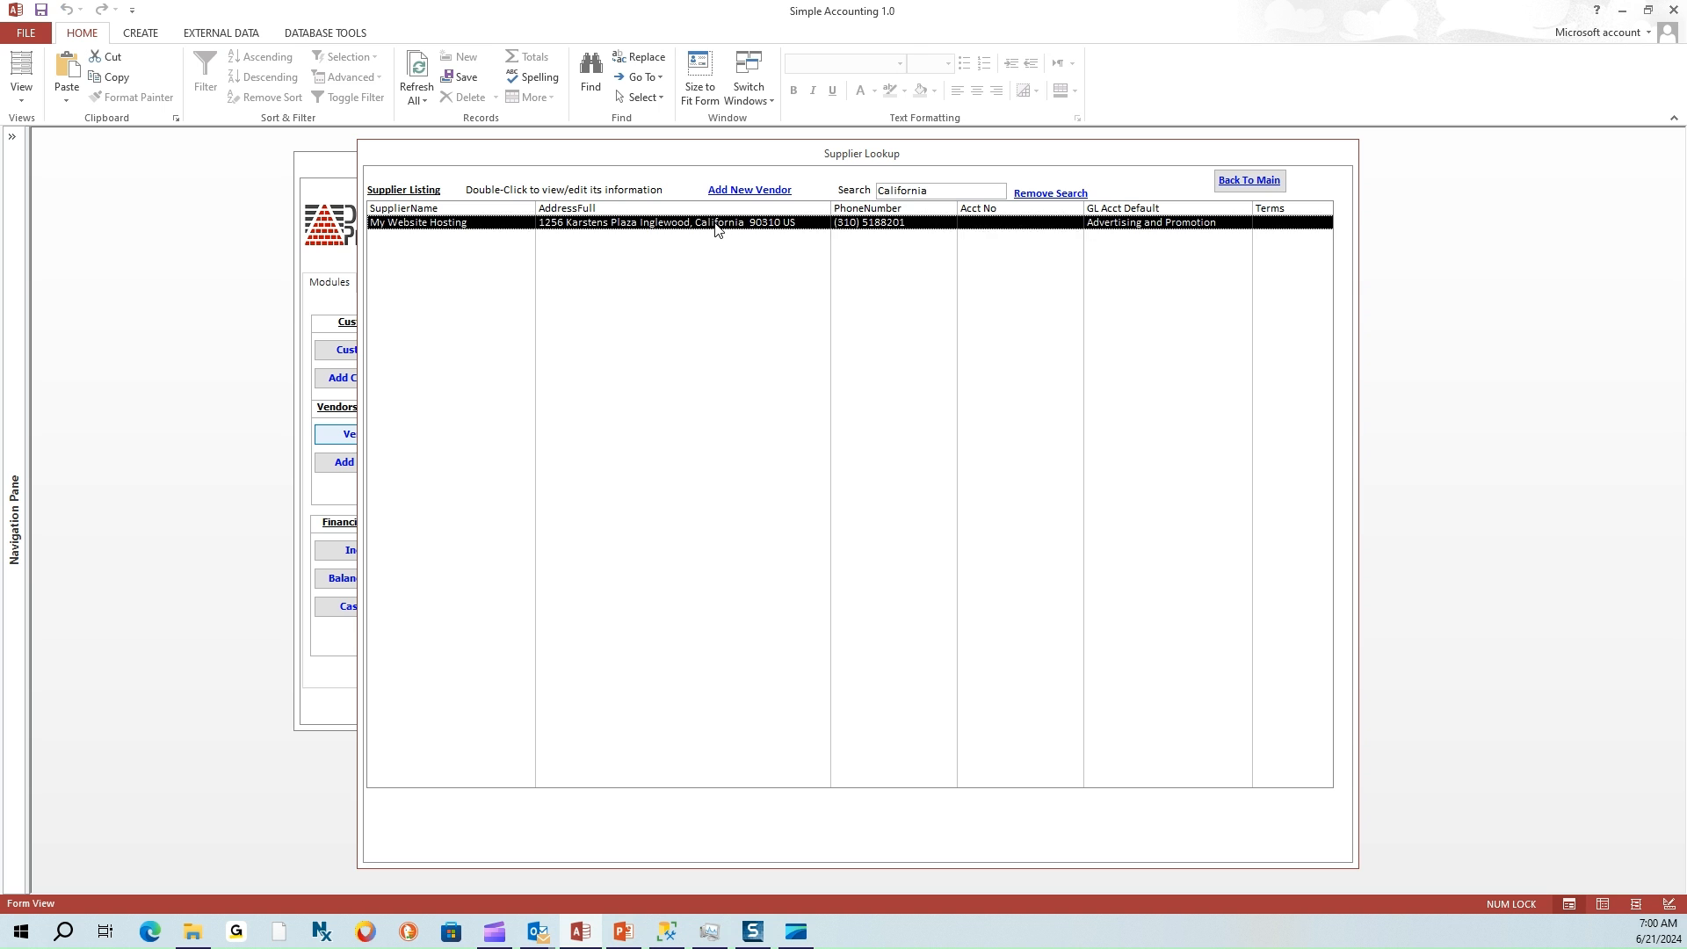
double_click(685, 227)
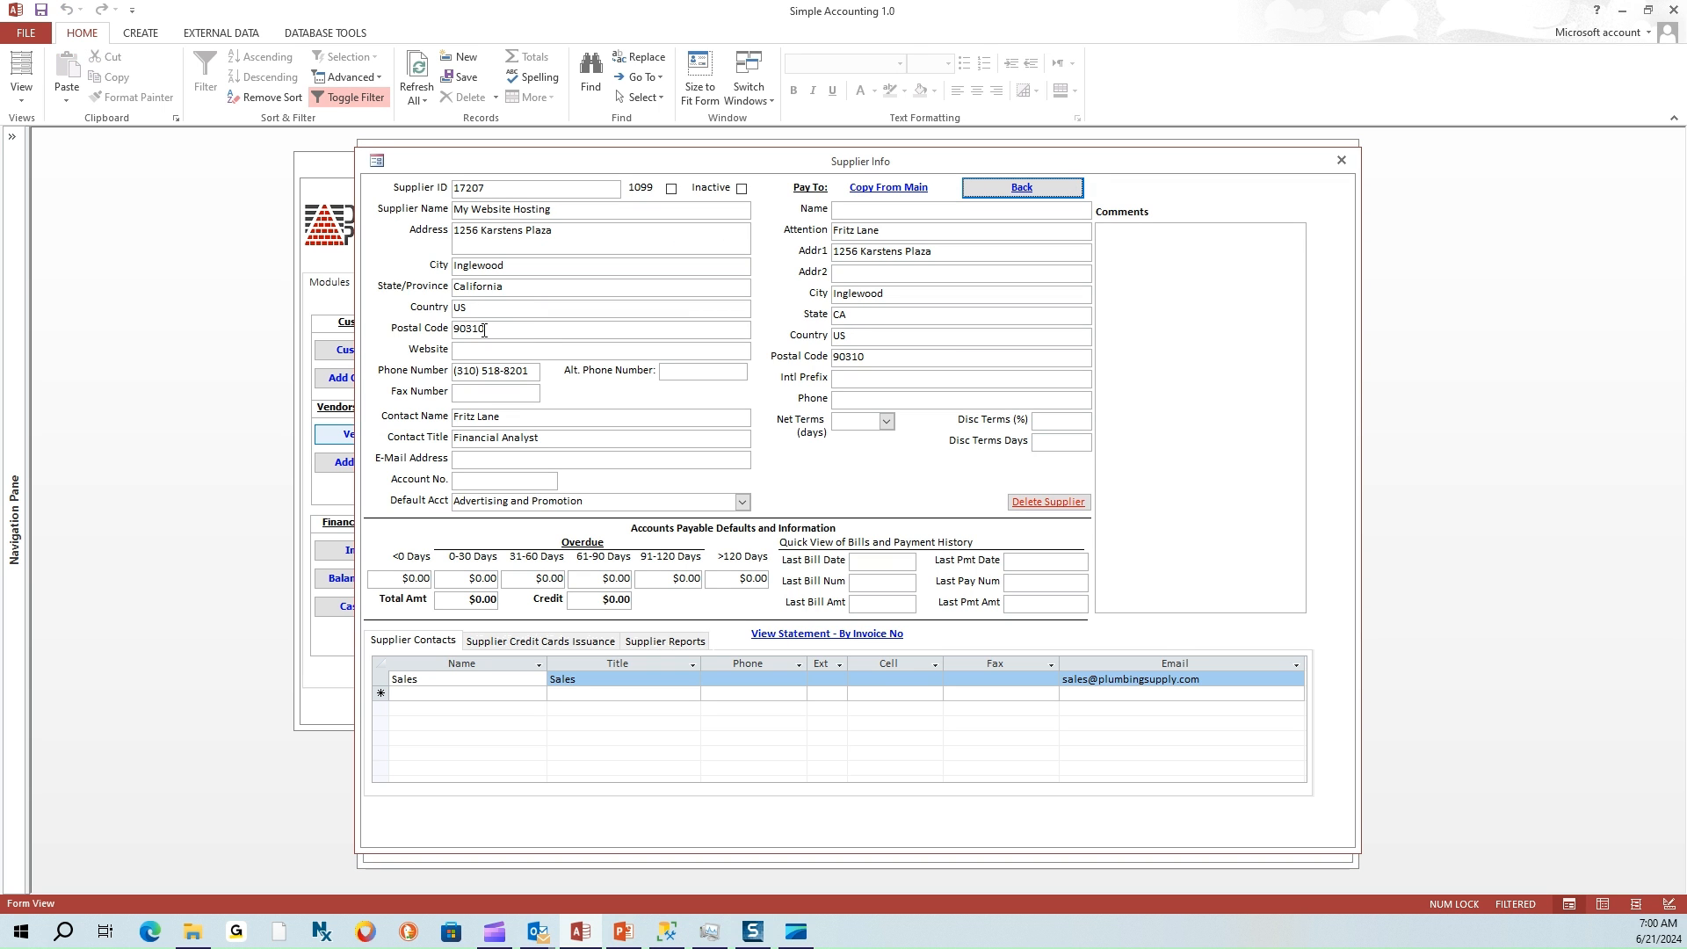
click(969, 189)
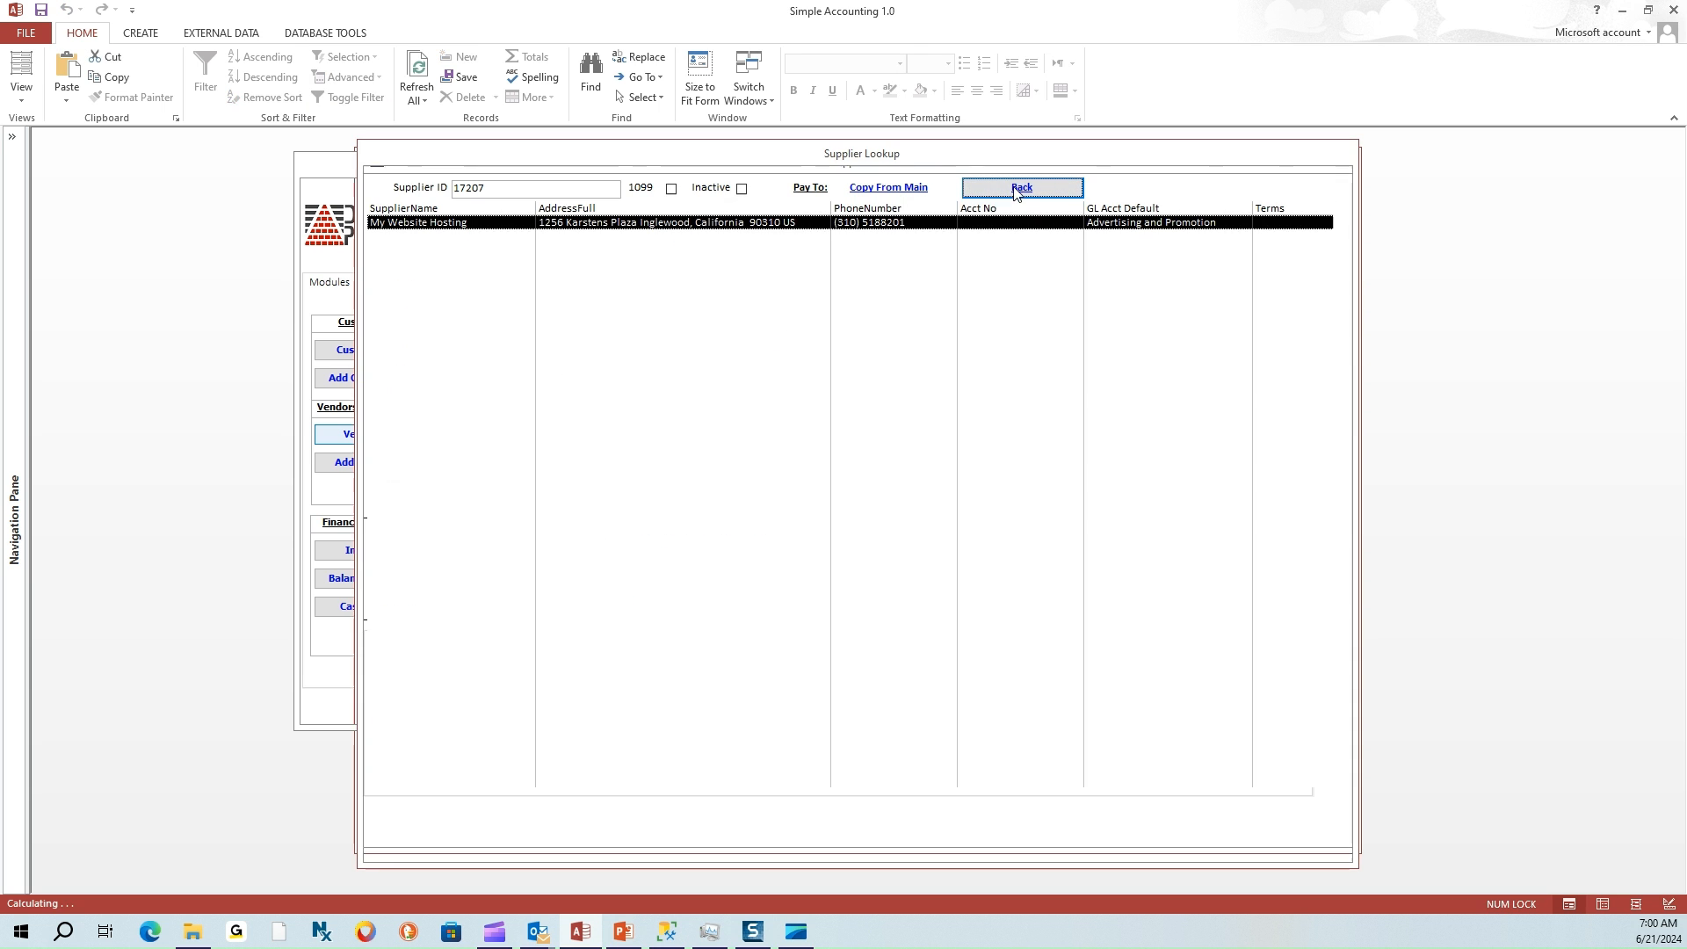
Replace the search text with CA and review the Database Providers and third matching rows
double_click(967, 192)
text(CA)
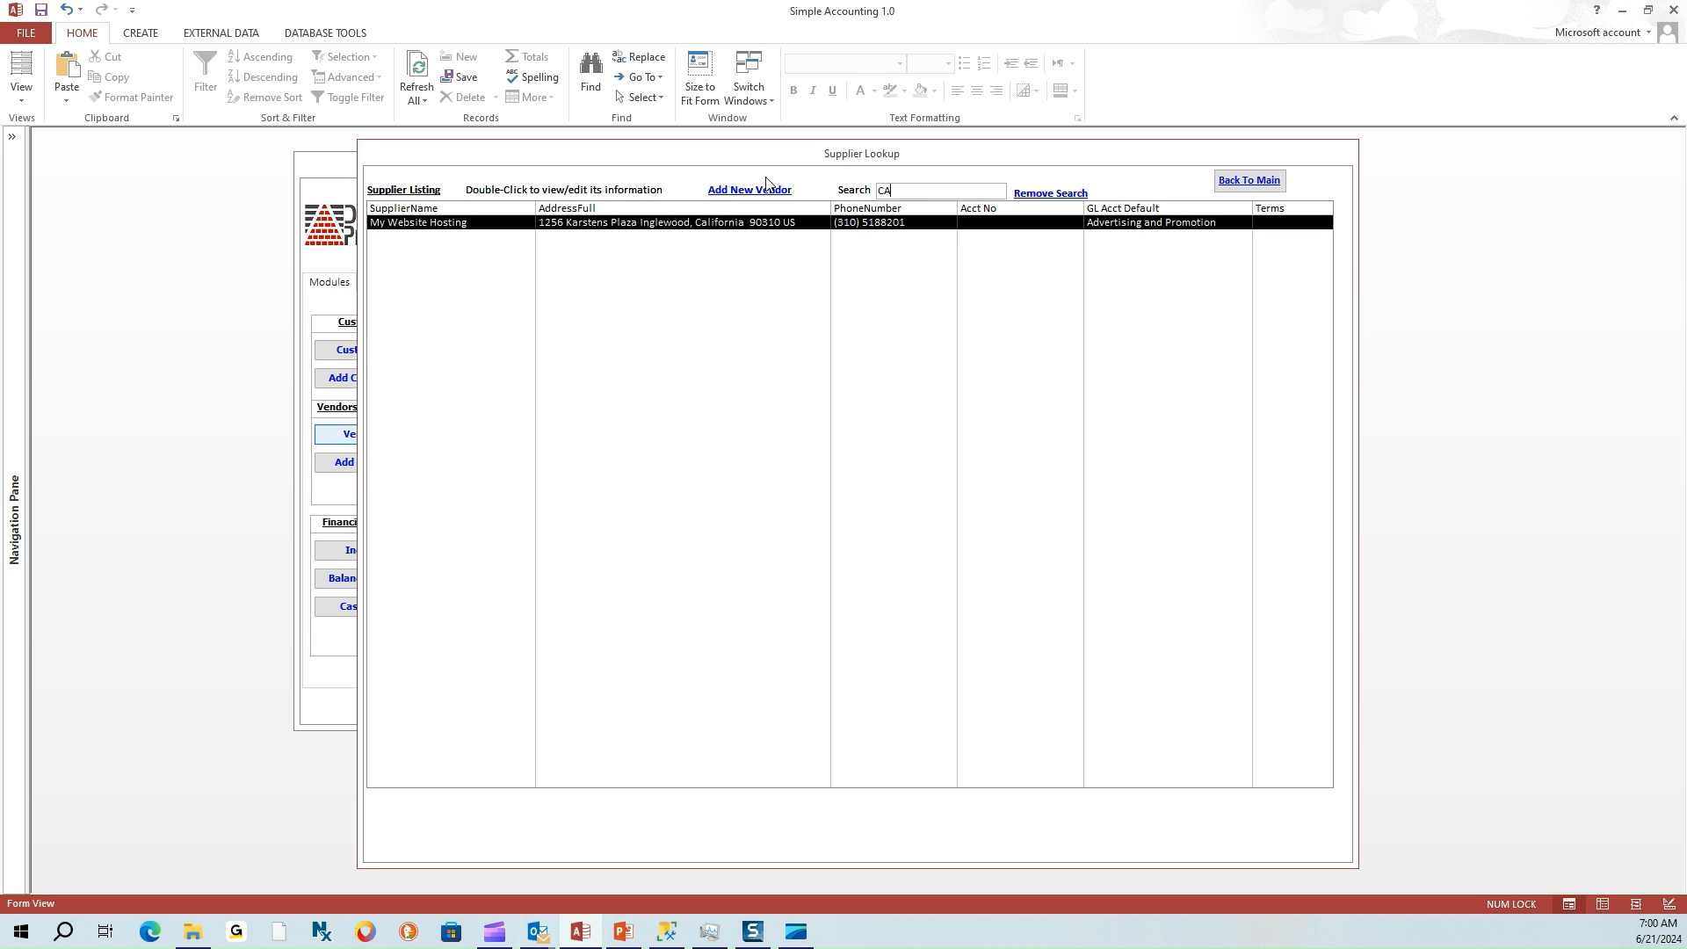
click(726, 233)
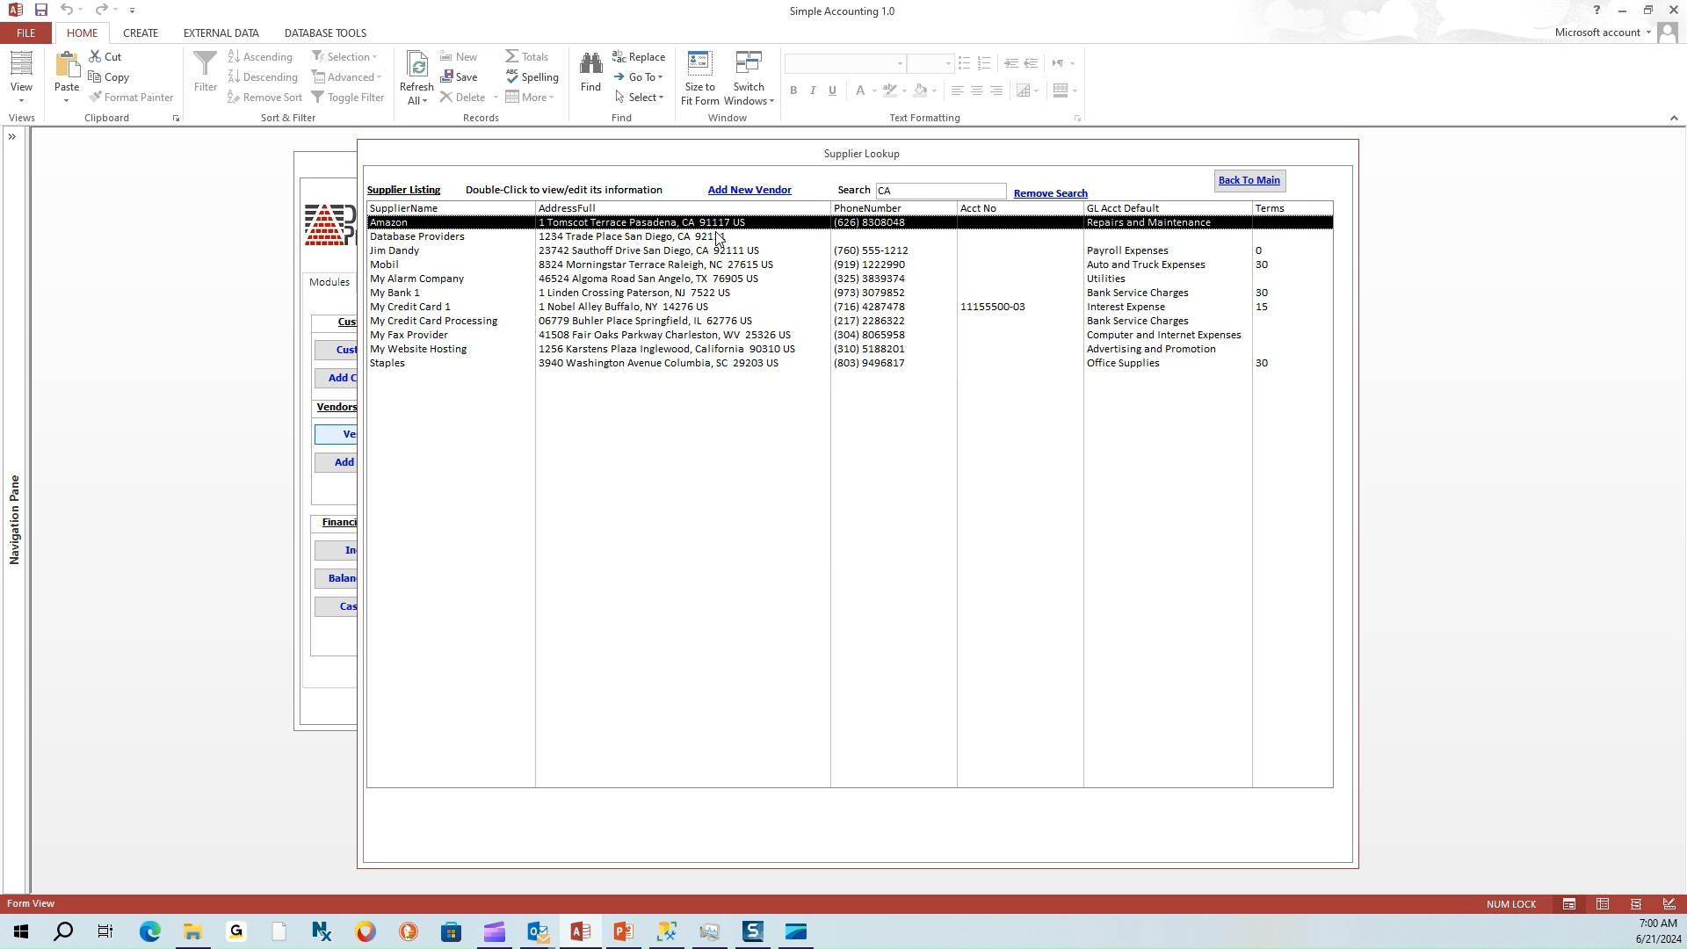
click(722, 253)
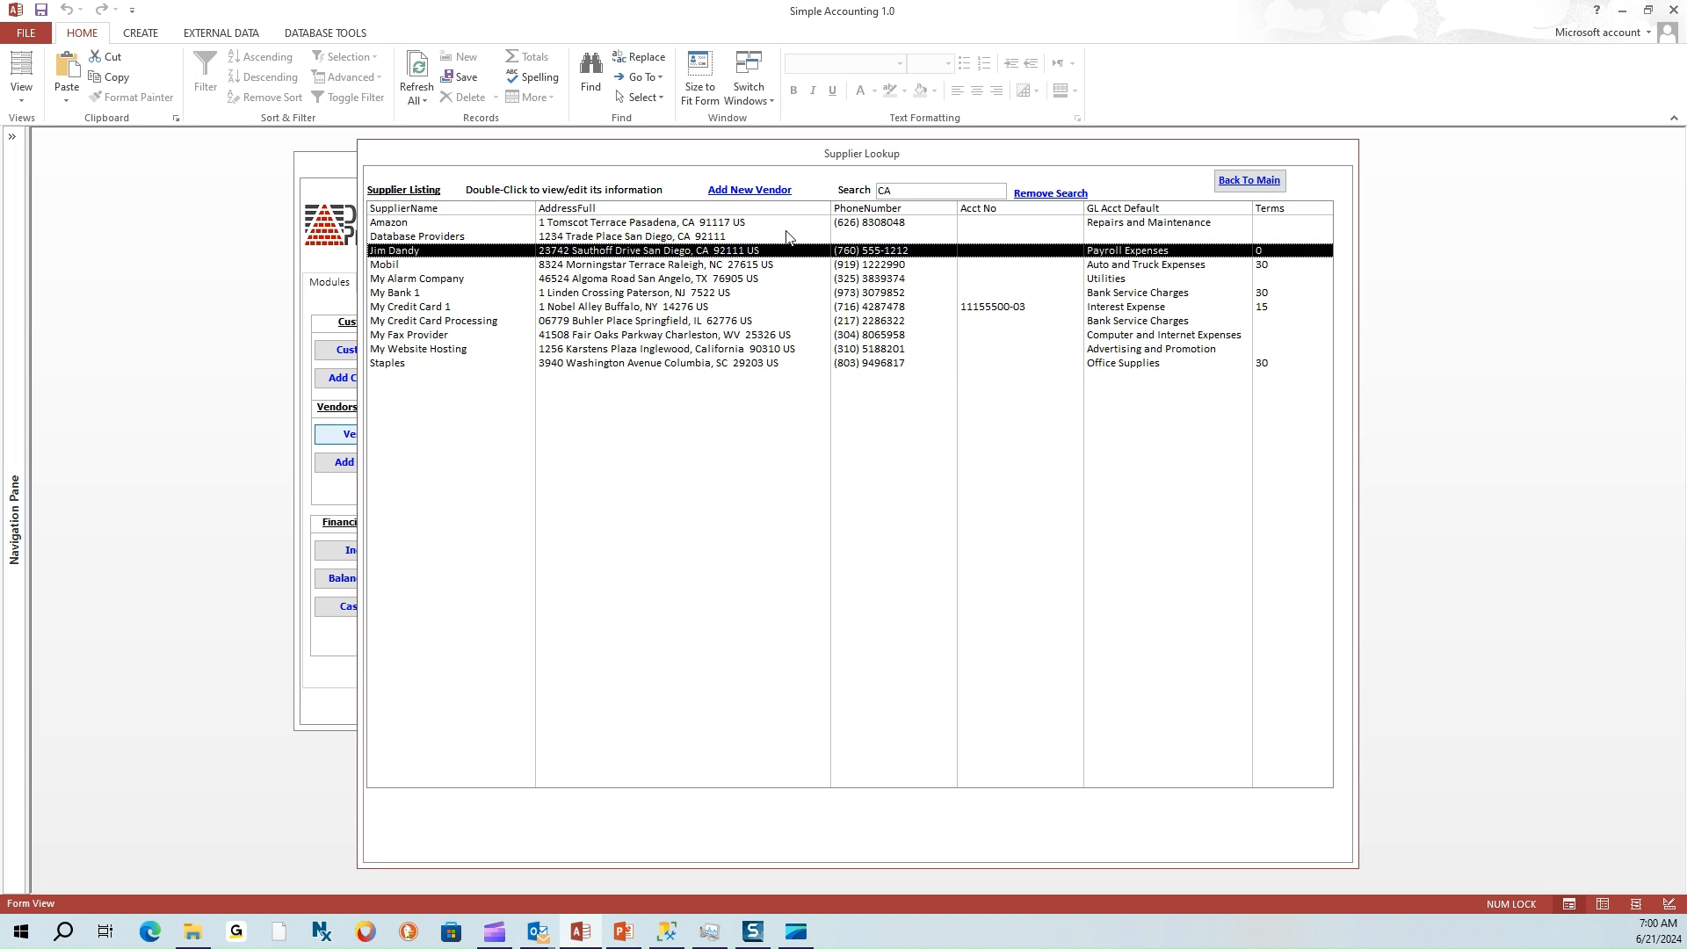
Search suppliers for 'provide', then by a contact's surname to narrow the list to HomeDepot
double_click(898, 192)
text(pr)
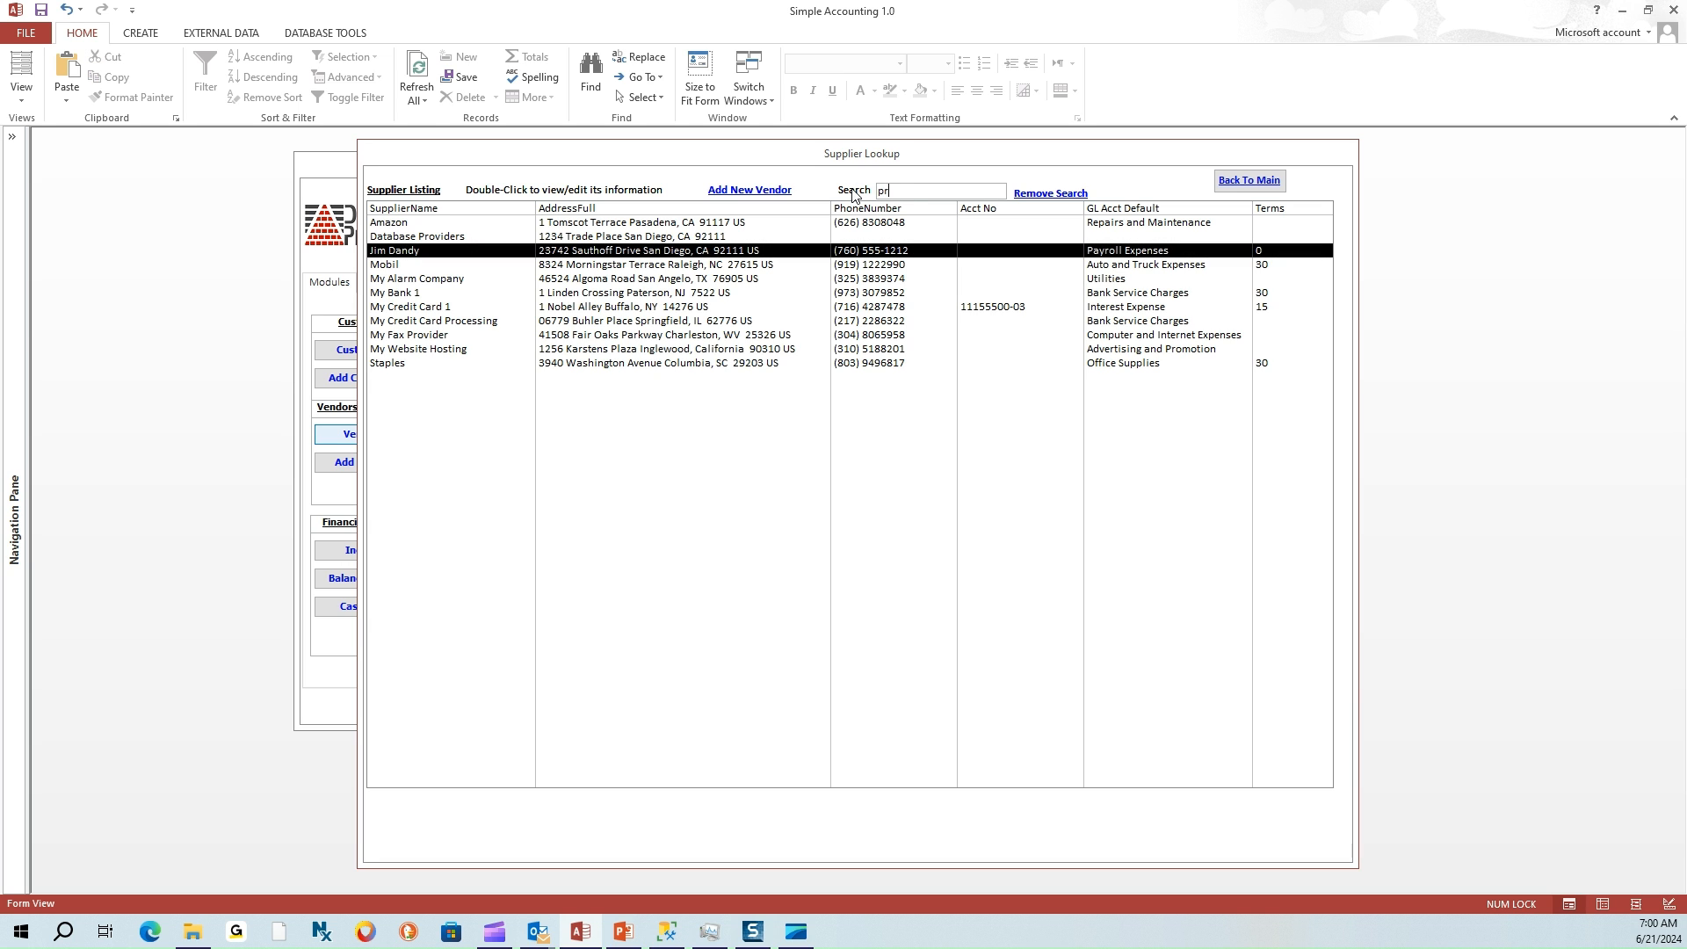
text(ovider)
key(Return)
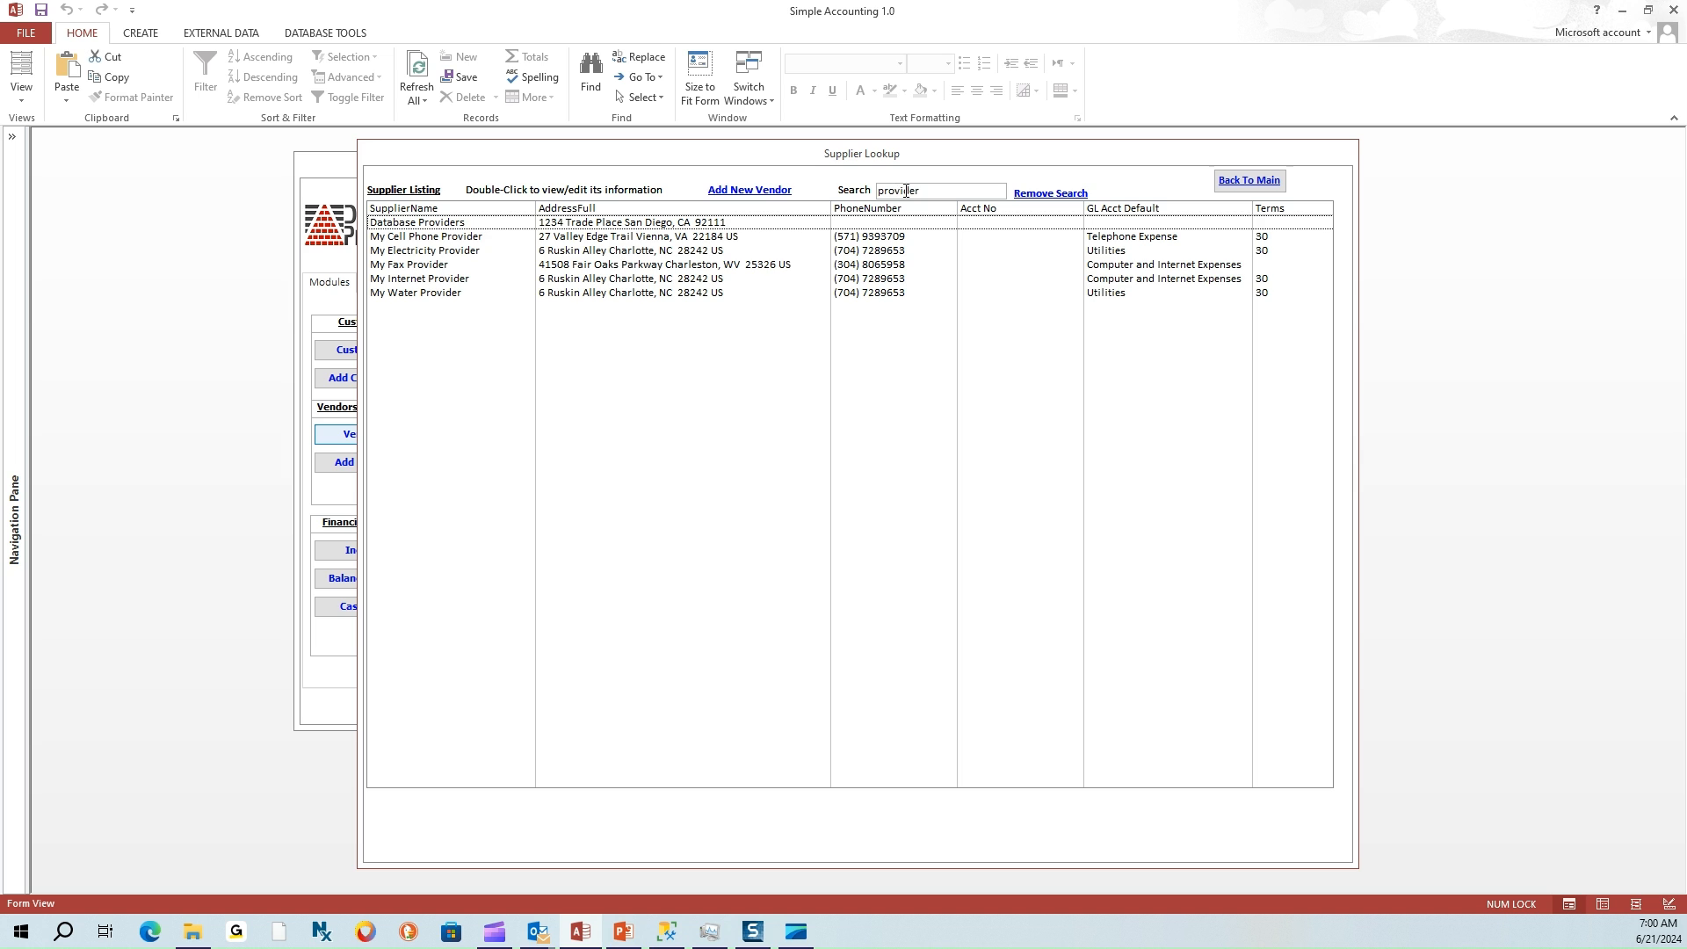
click(867, 191)
text(snyder)
key(Return)
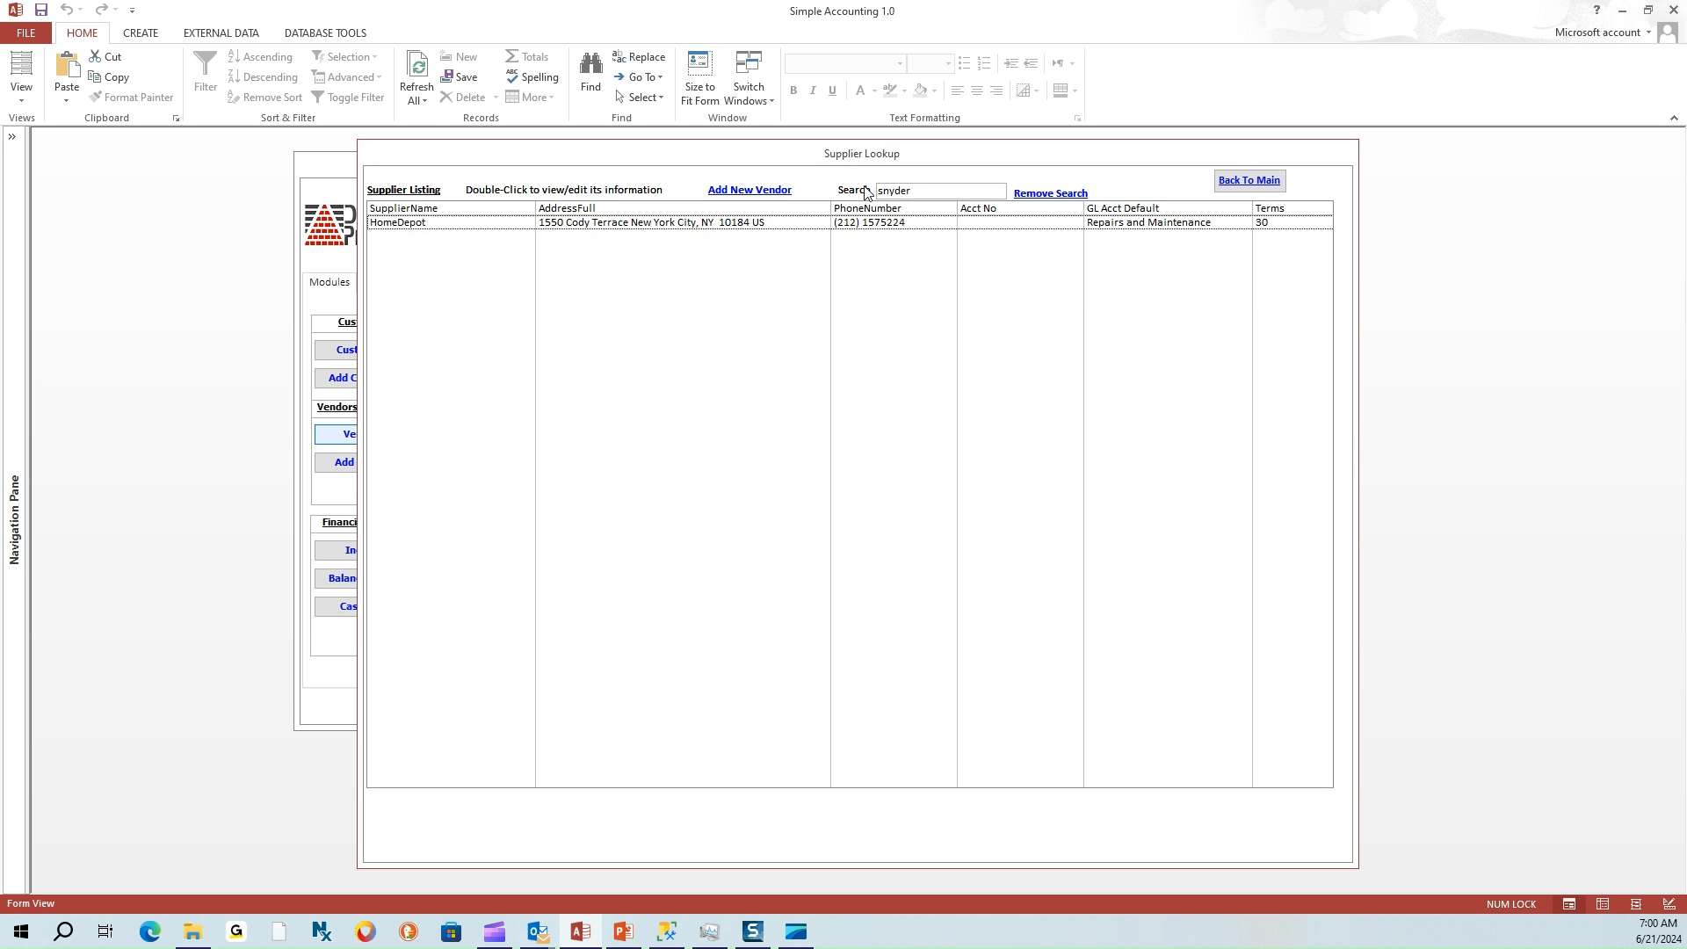
Open HomeDepot's record and inspect its $94.60 total and the <0 through >120 Days aging amounts
double_click(708, 222)
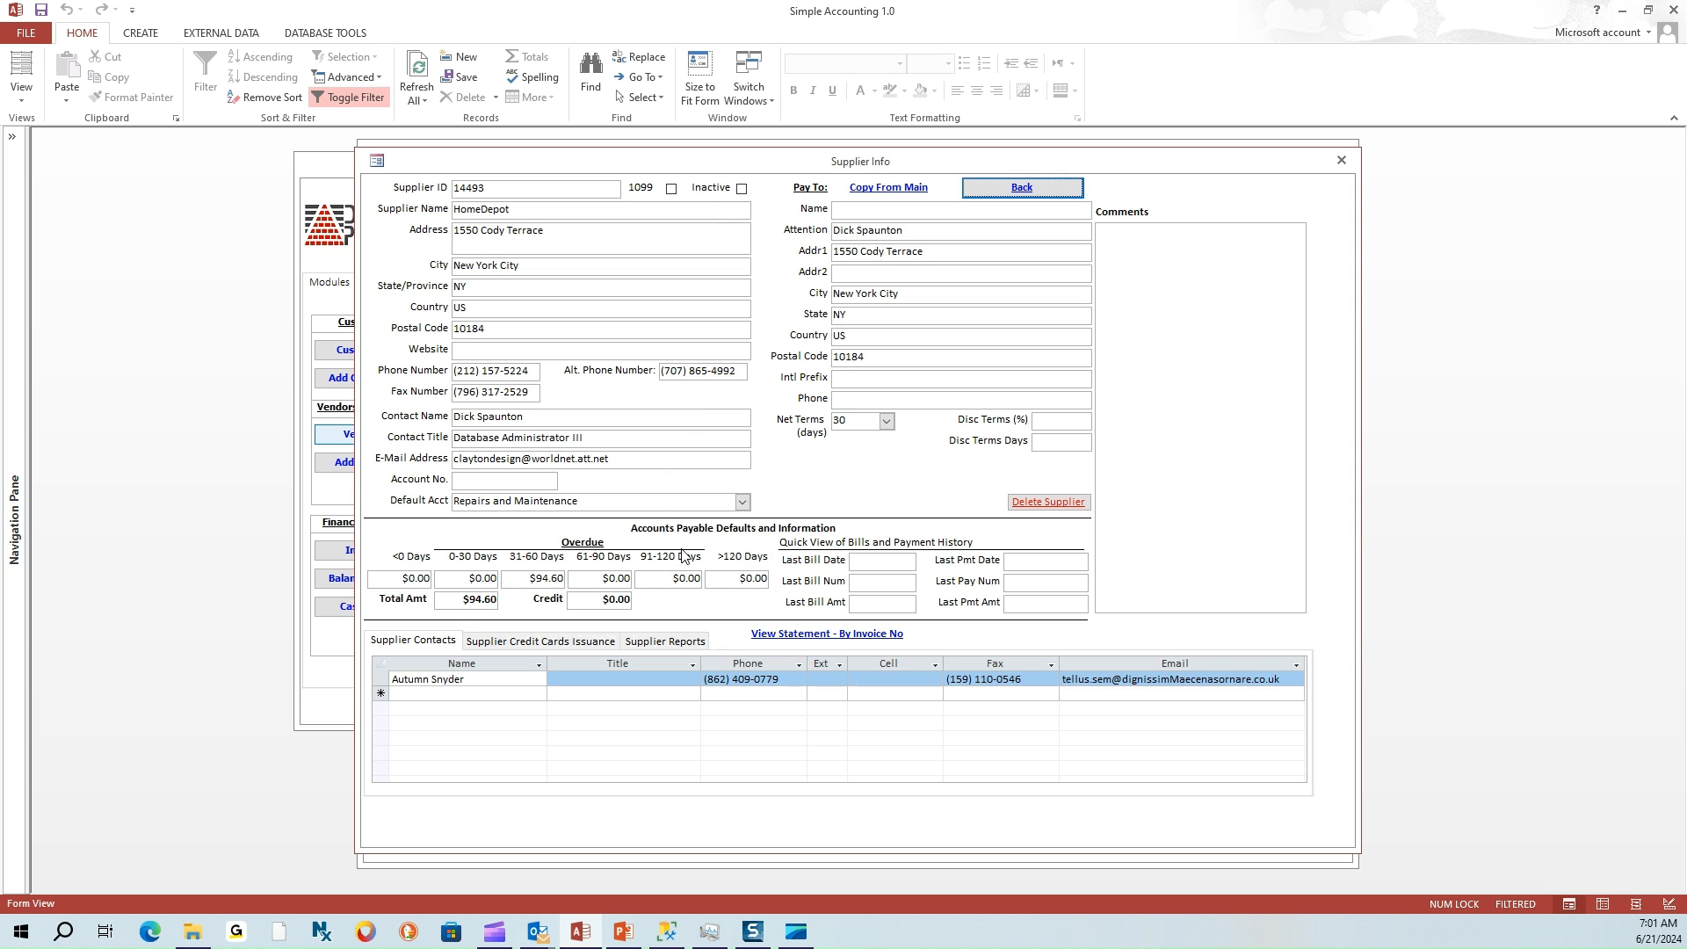
click(462, 603)
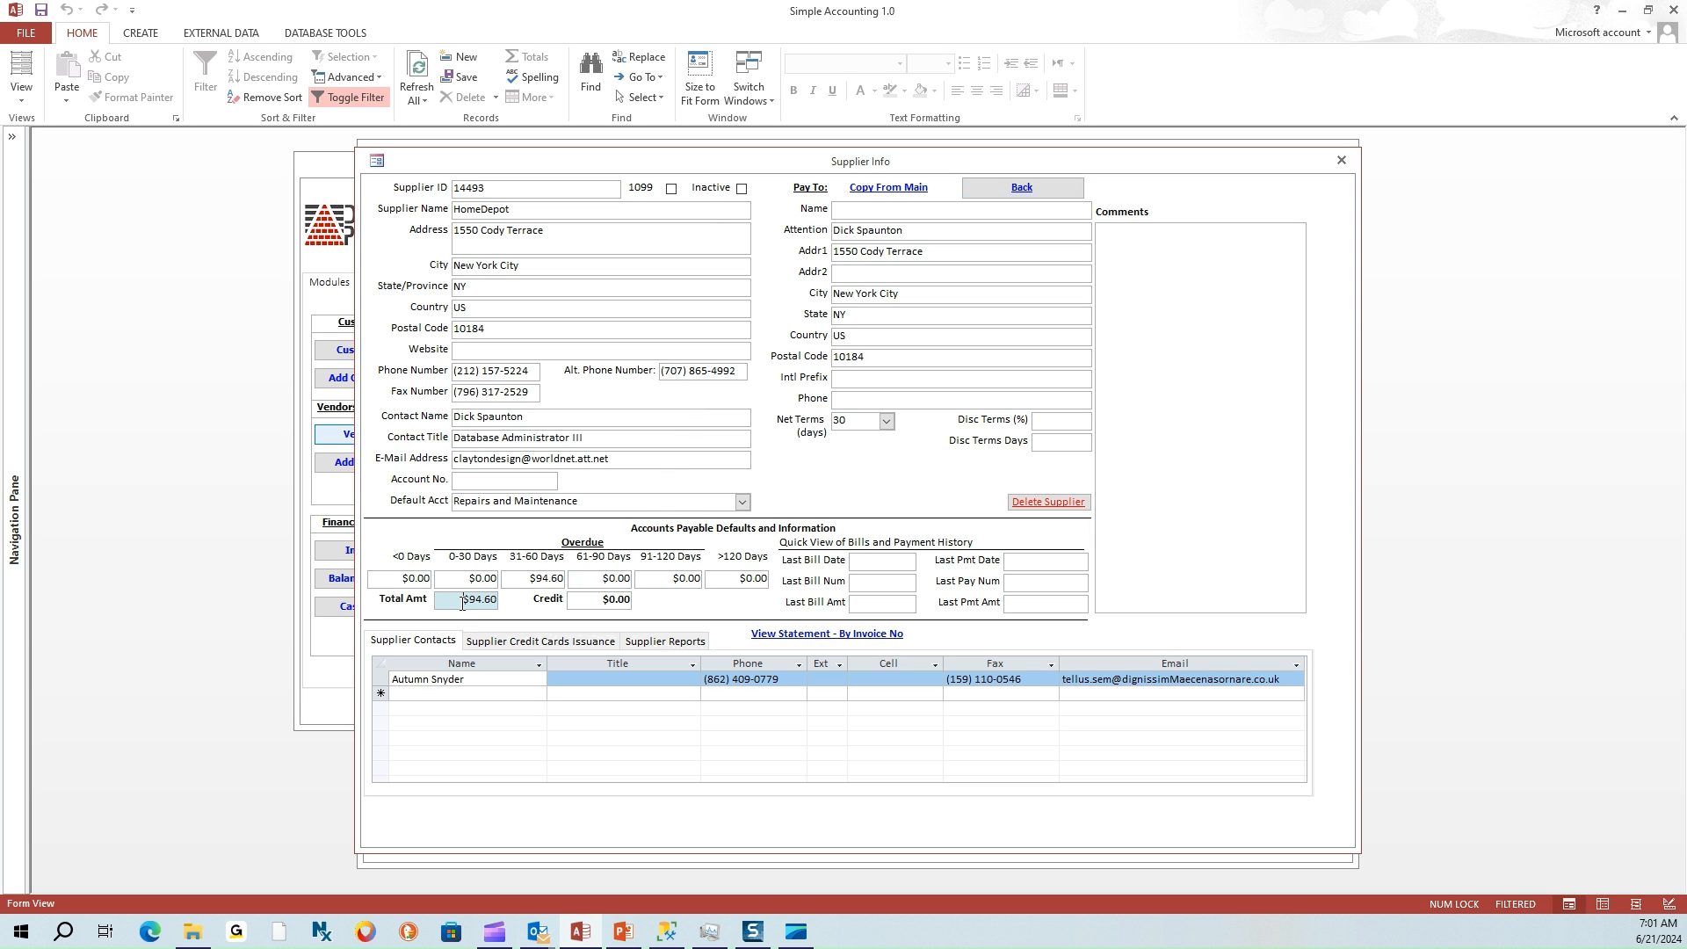
drag(452, 600, 498, 599)
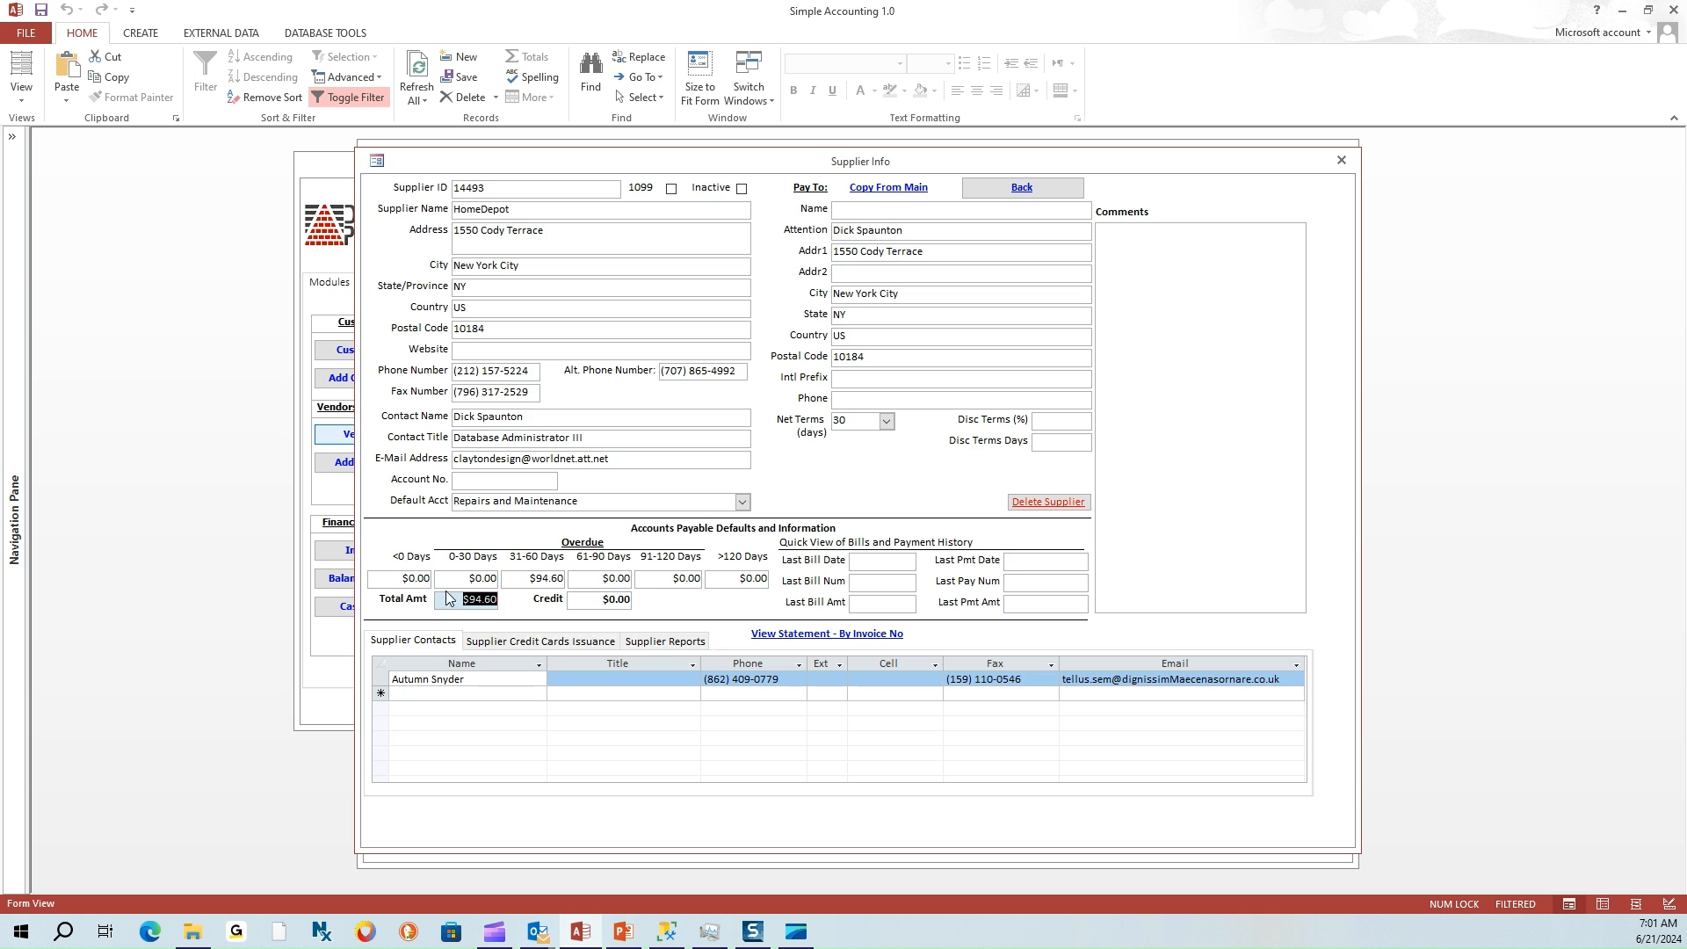
click(391, 579)
drag(391, 580, 443, 580)
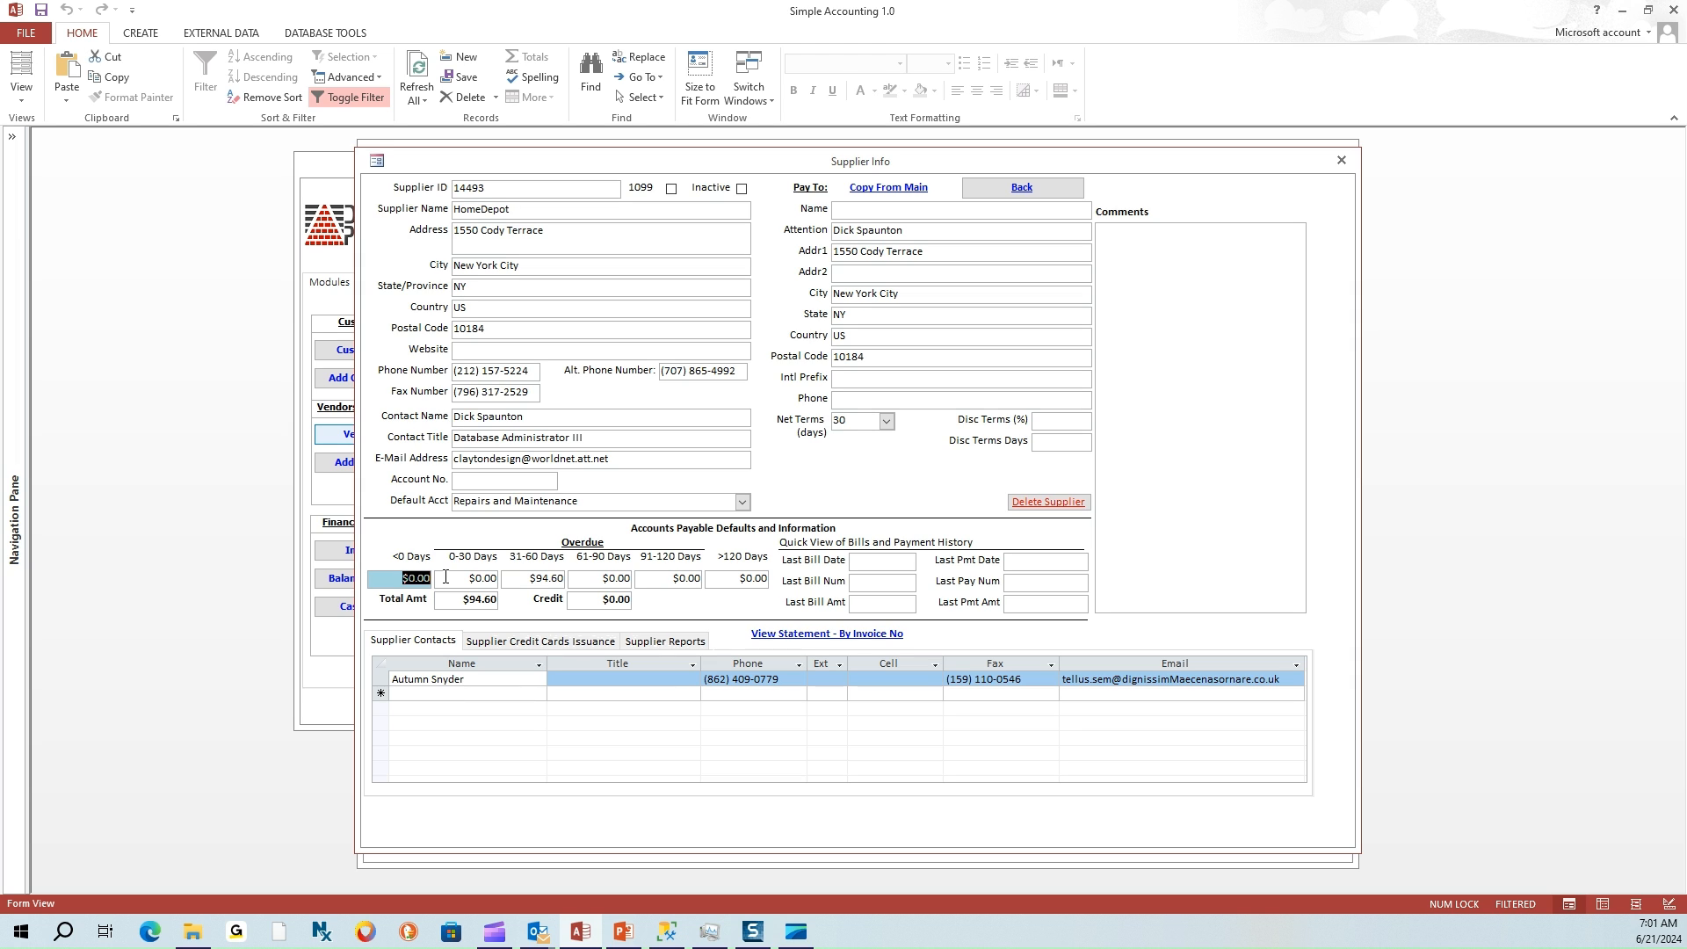
drag(453, 578, 520, 579)
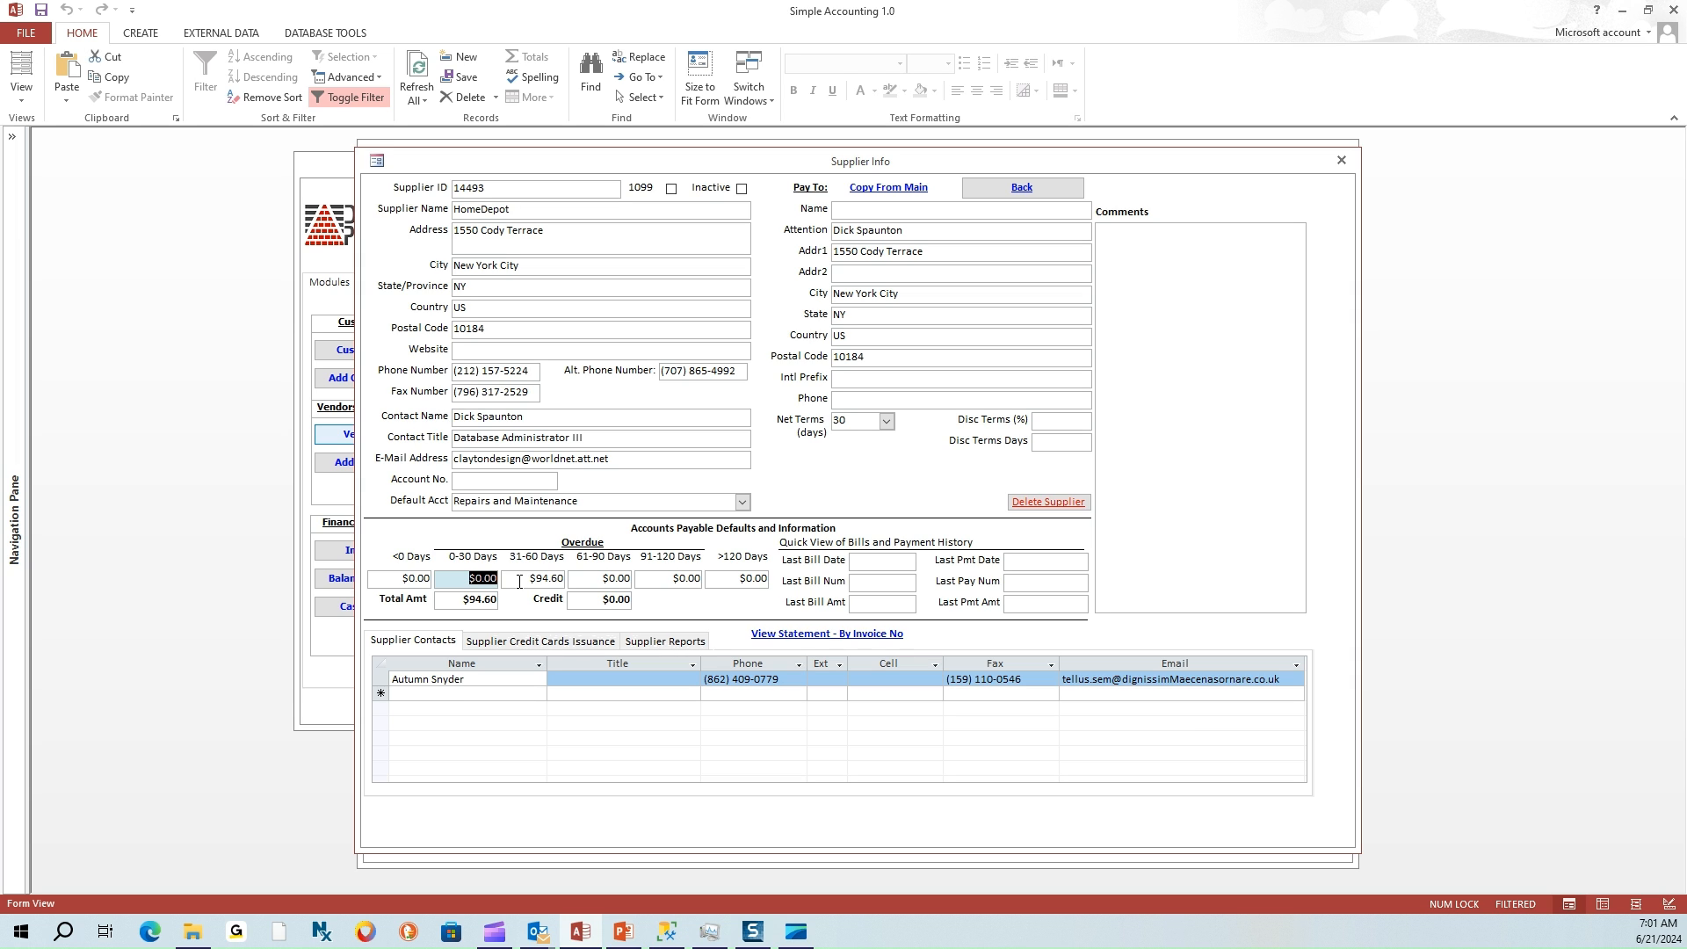
key(Tab)
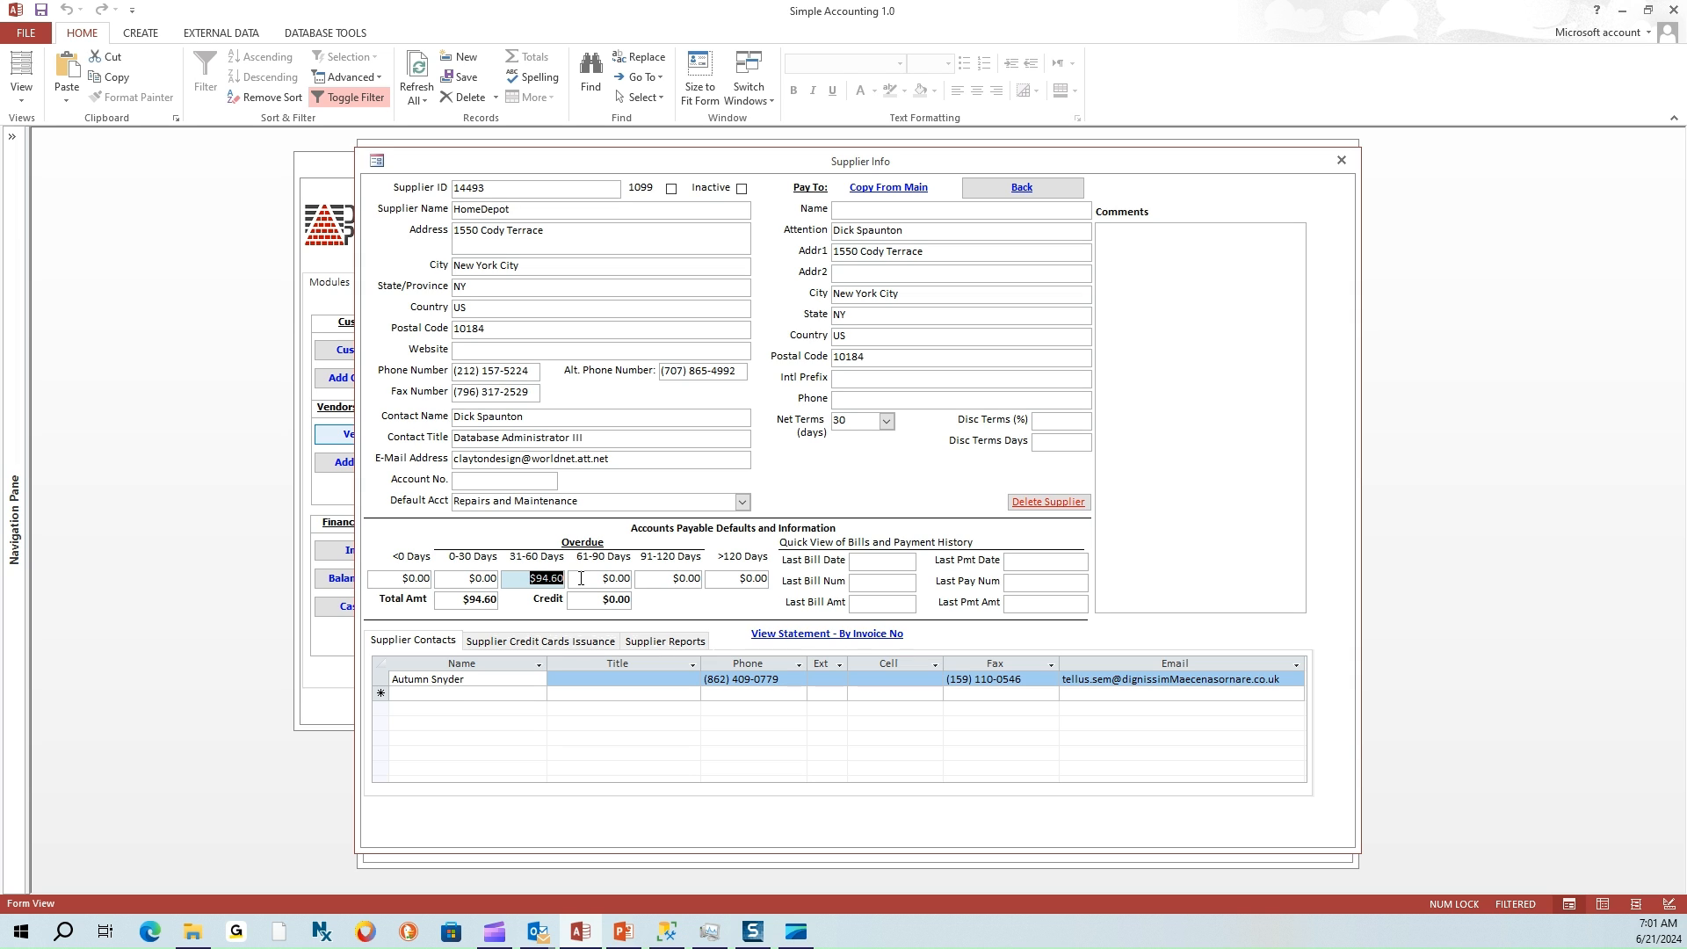
key(Tab)
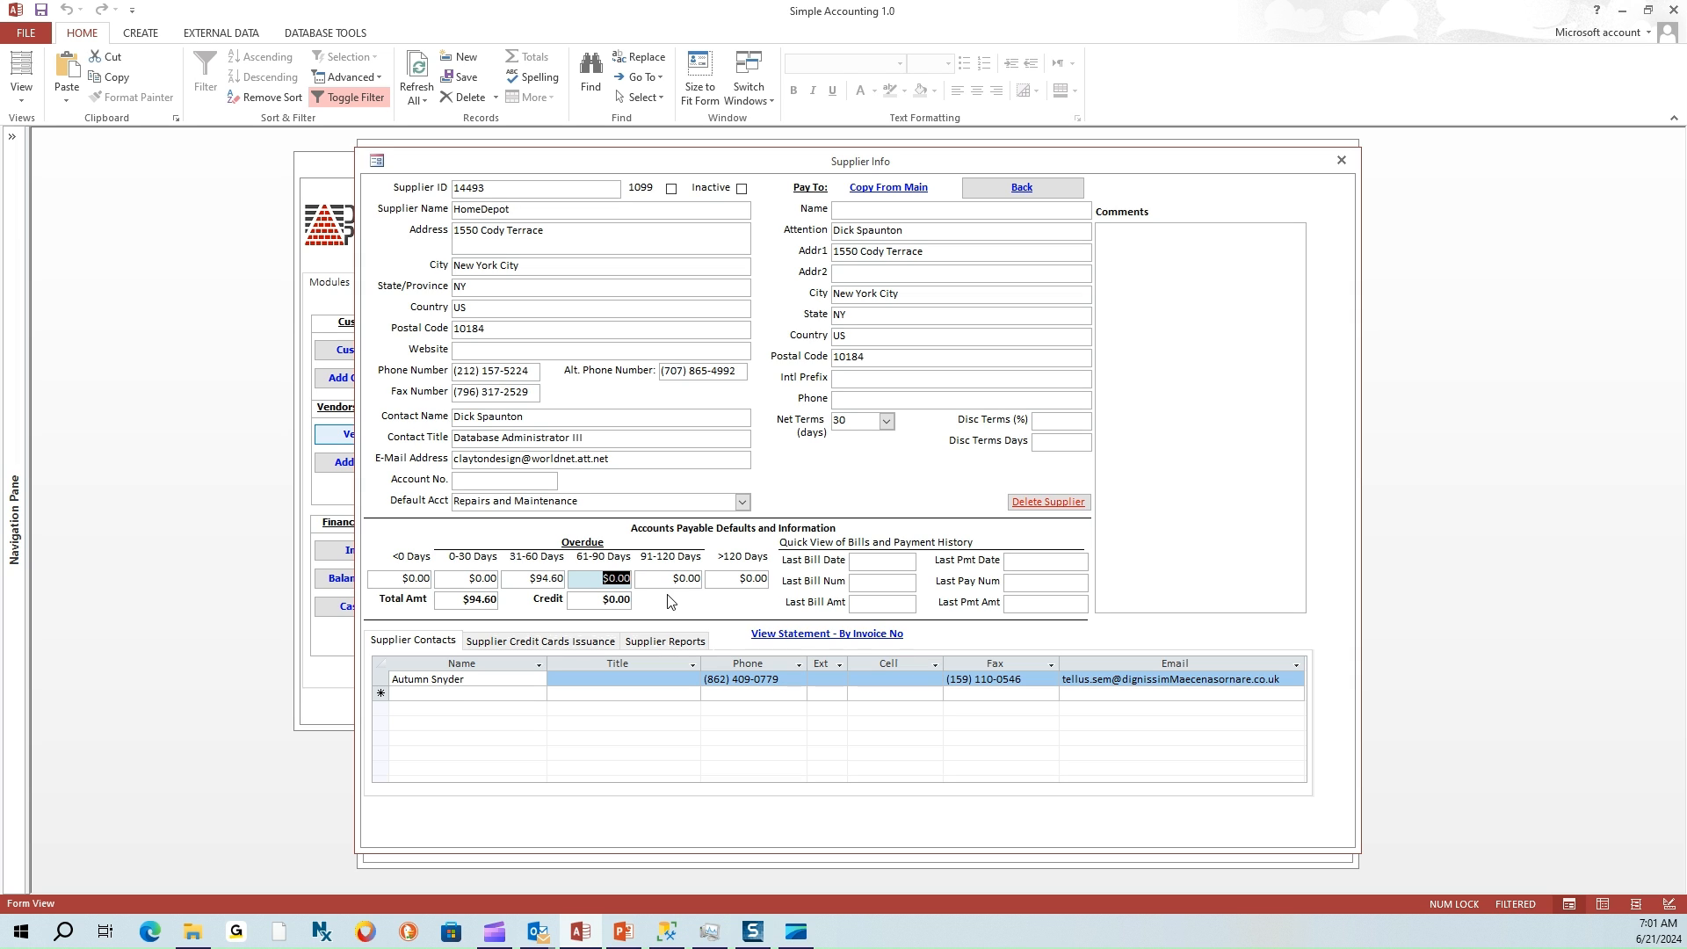
key(Tab)
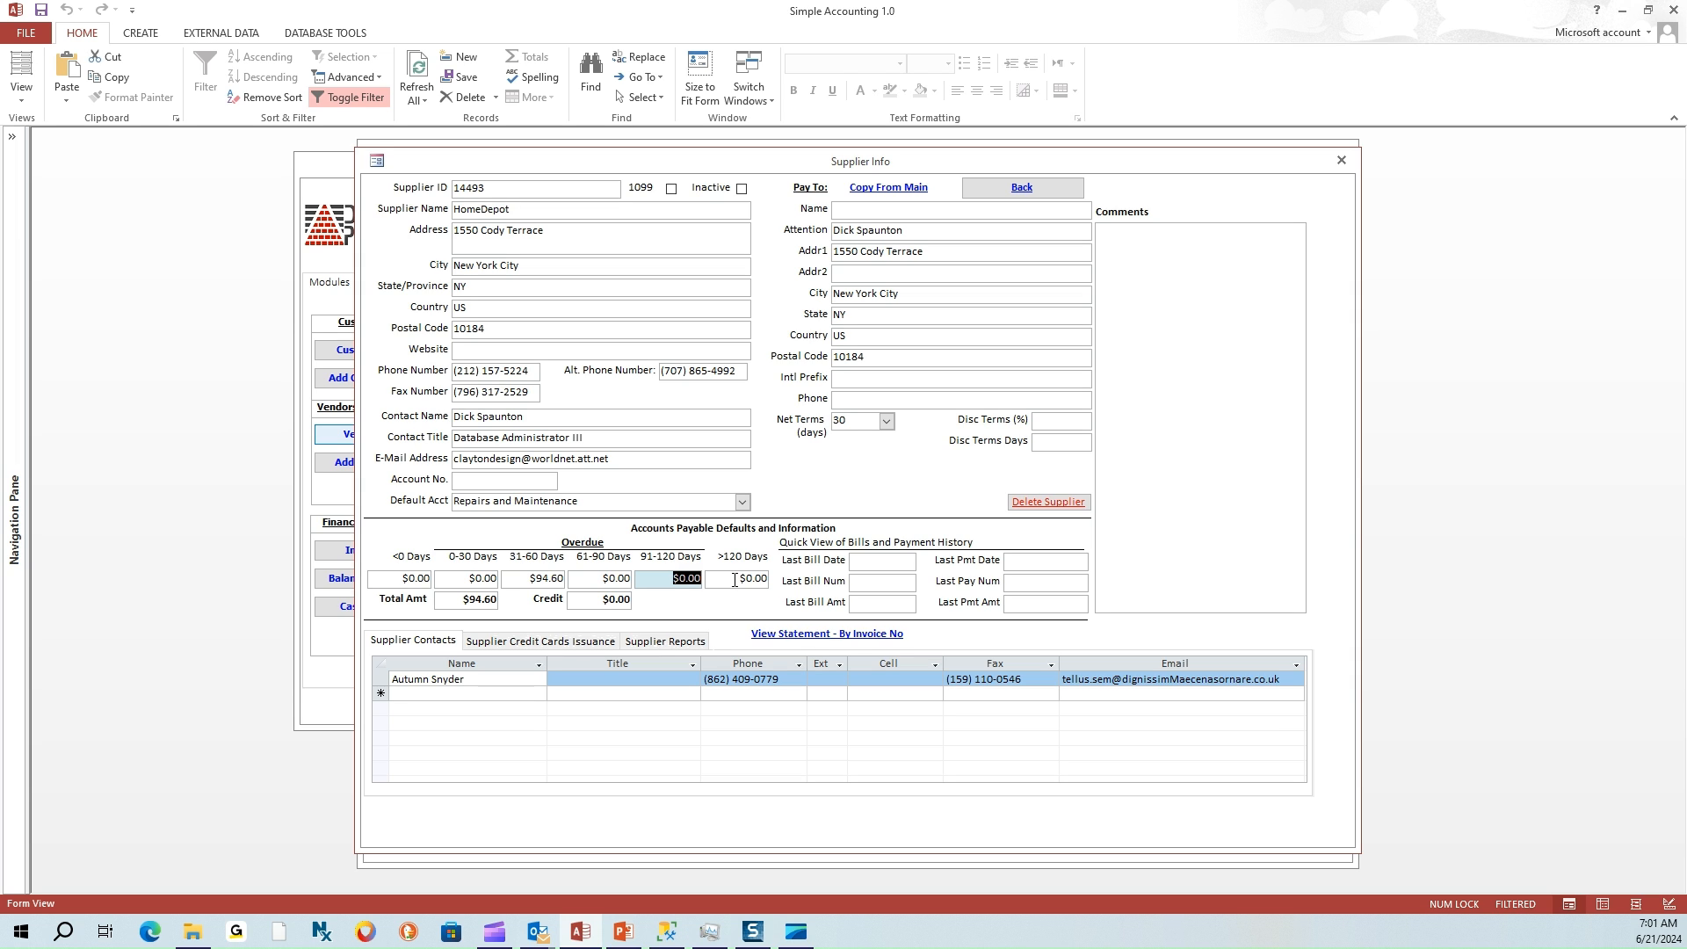
drag(735, 580, 785, 585)
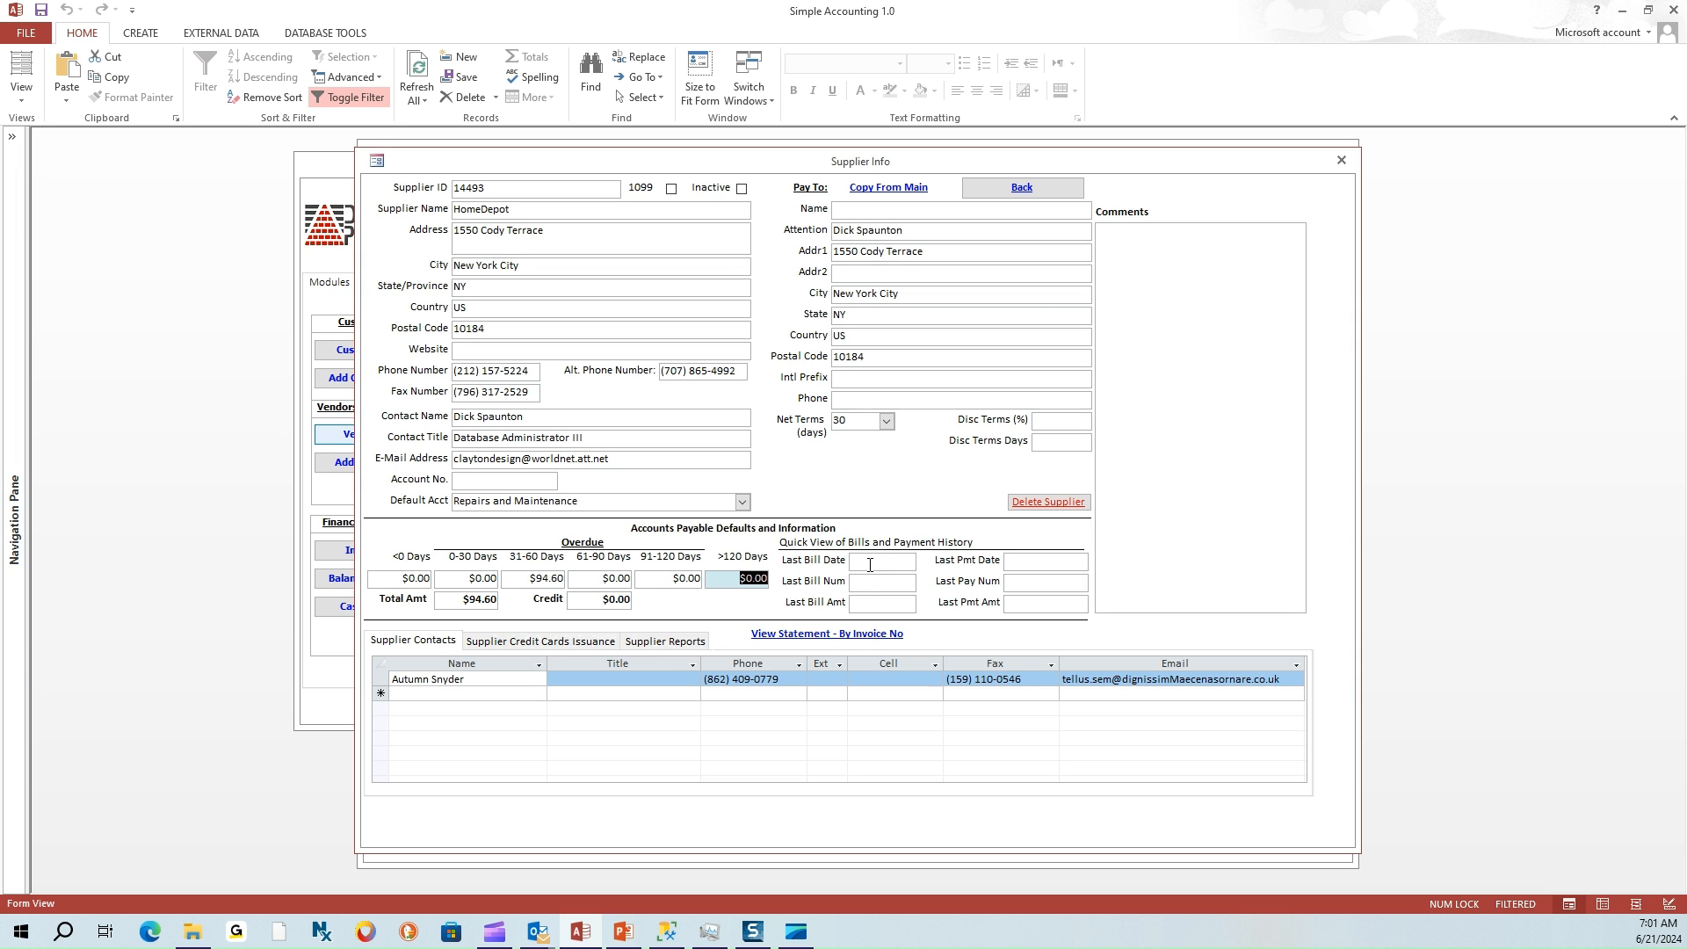
Check HomeDepot's Last Bill Date, Num, Amt and Last Pmt Date, Num, Amt, then close the record
click(870, 565)
click(867, 583)
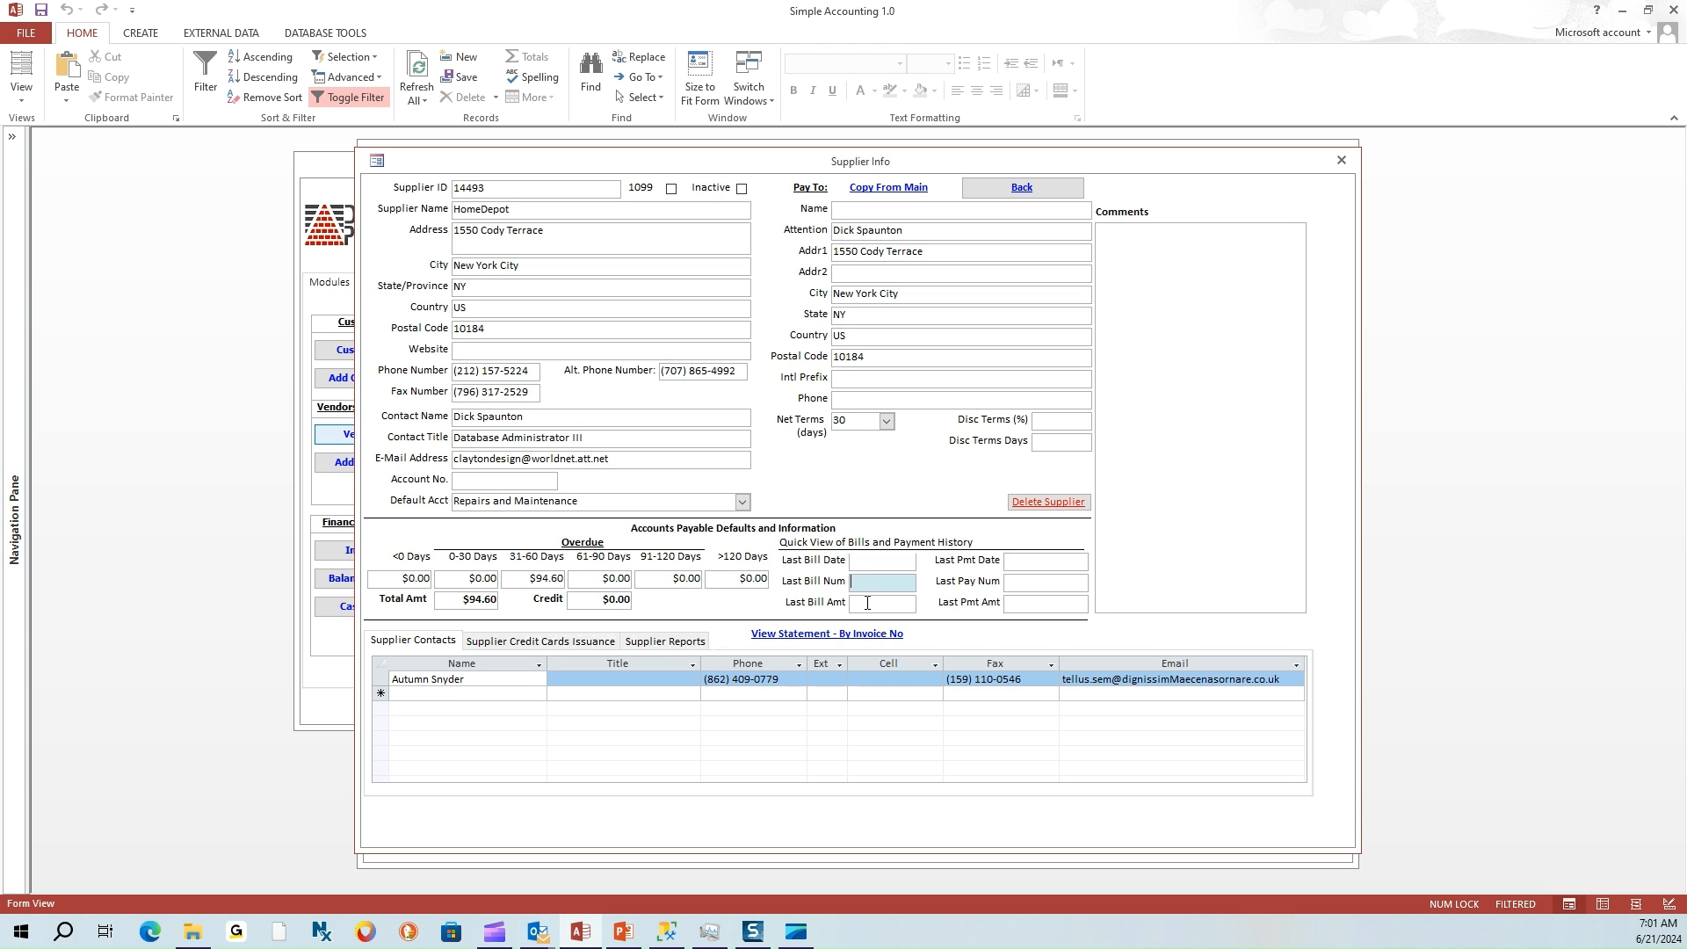
click(866, 606)
click(1020, 565)
click(1019, 584)
click(1020, 604)
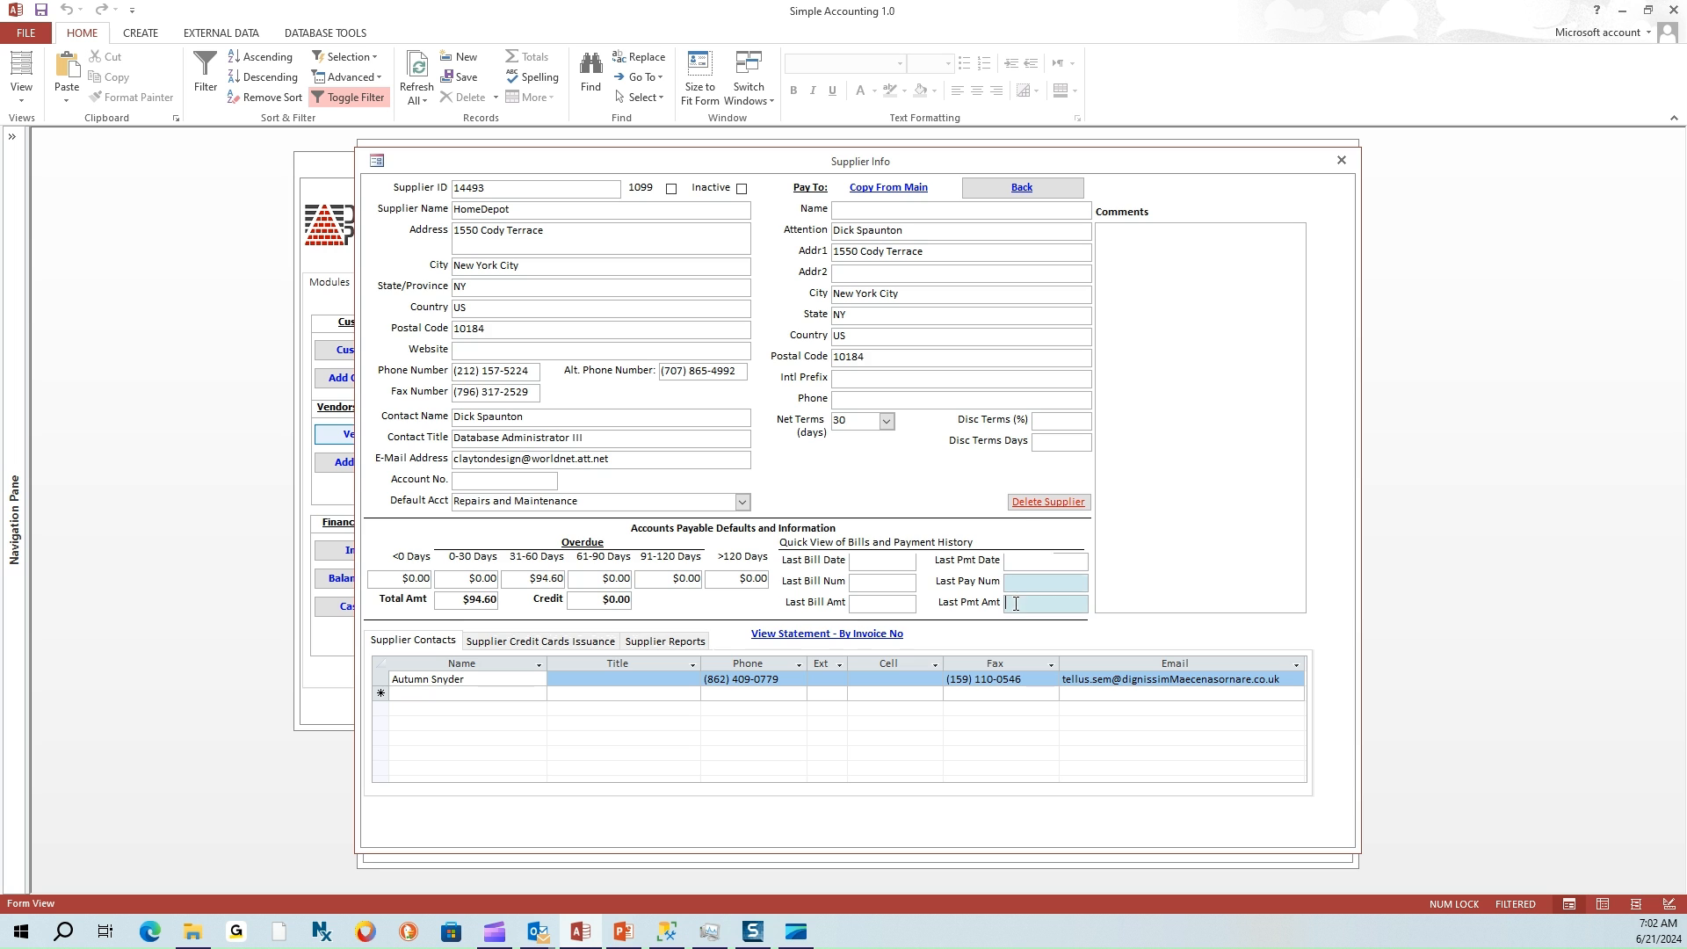
click(1026, 189)
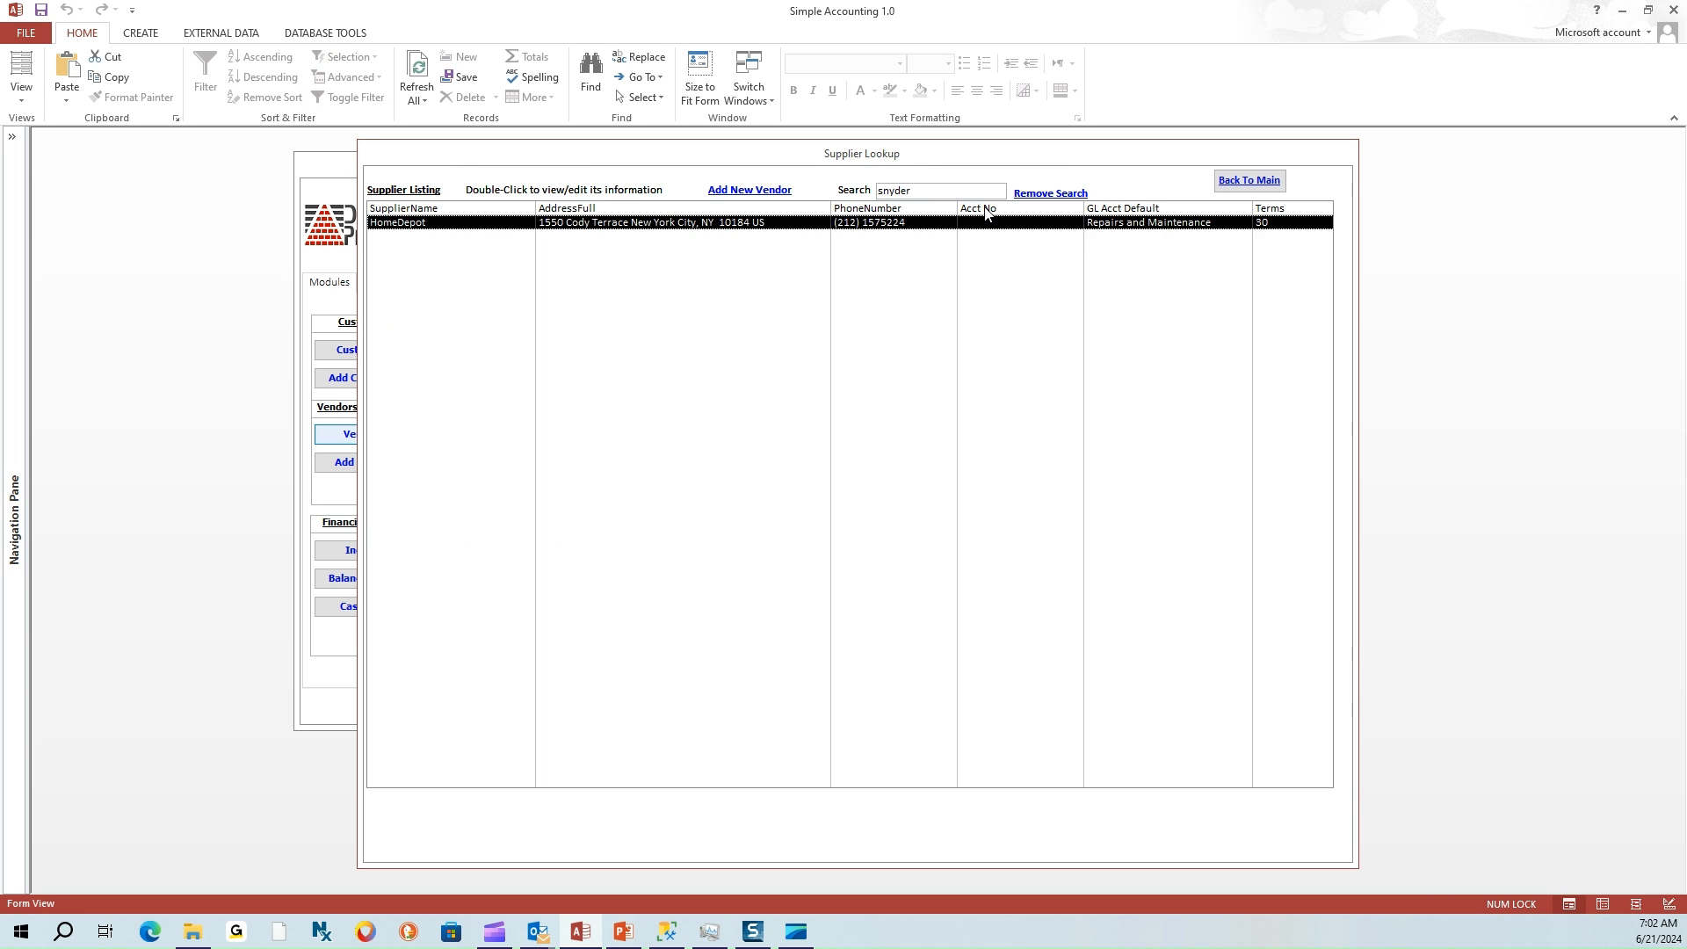
Check My City Treasurer's $25.00 credit, clear the search, and return to the main menu
click(1030, 195)
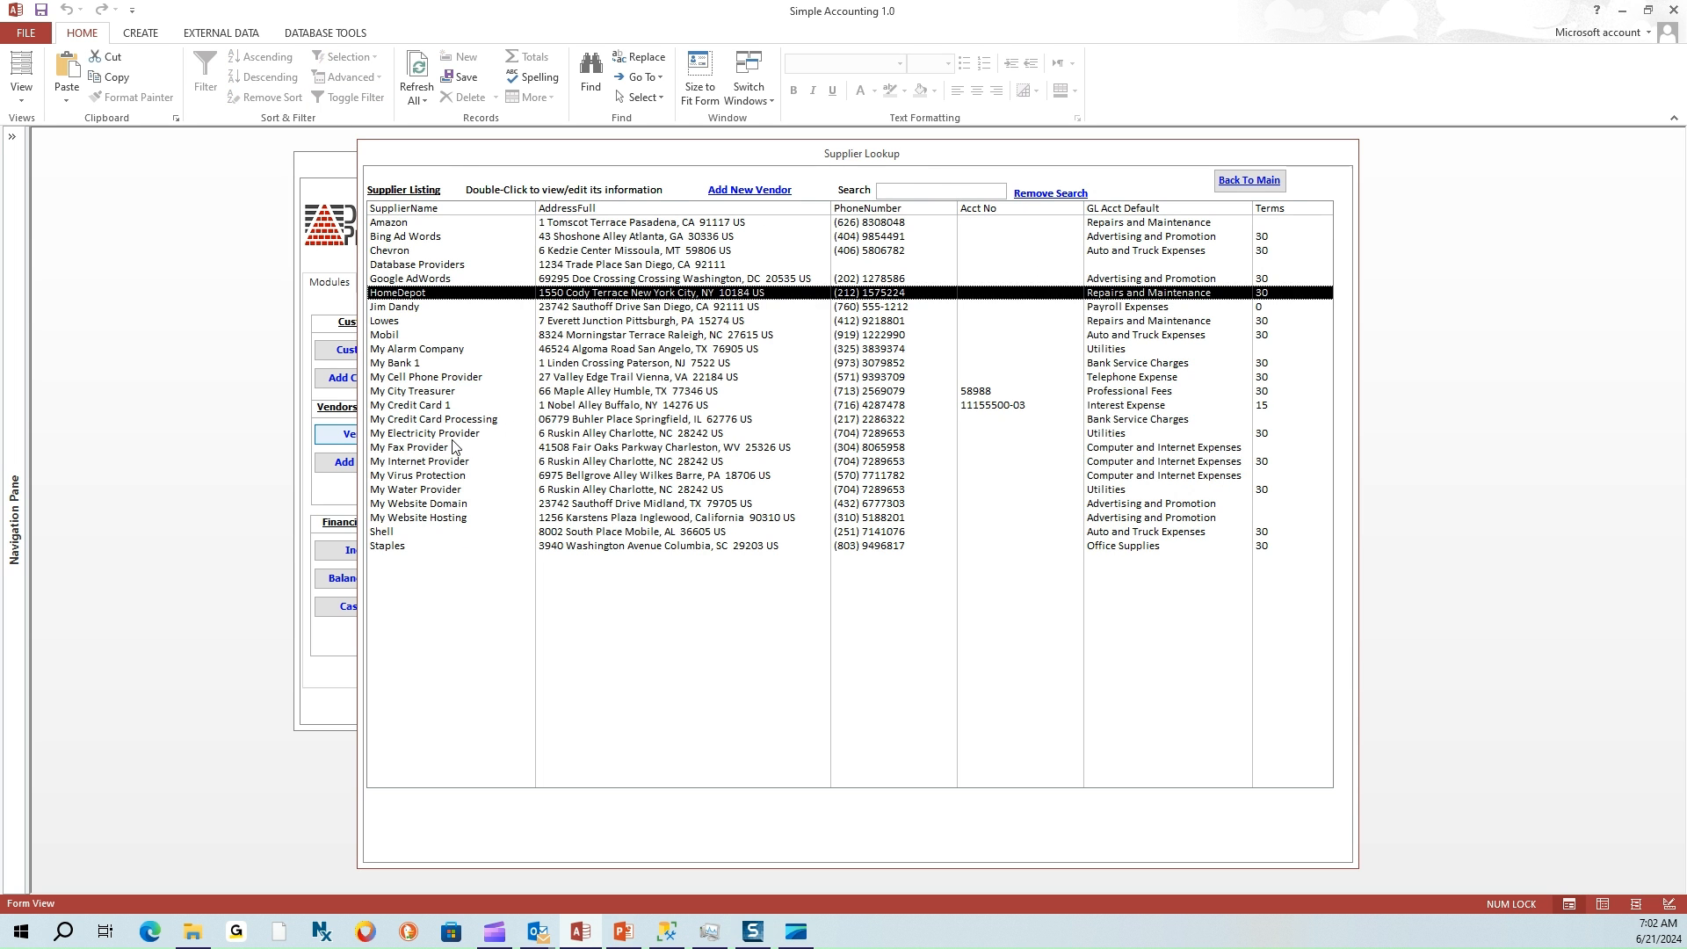
double_click(431, 392)
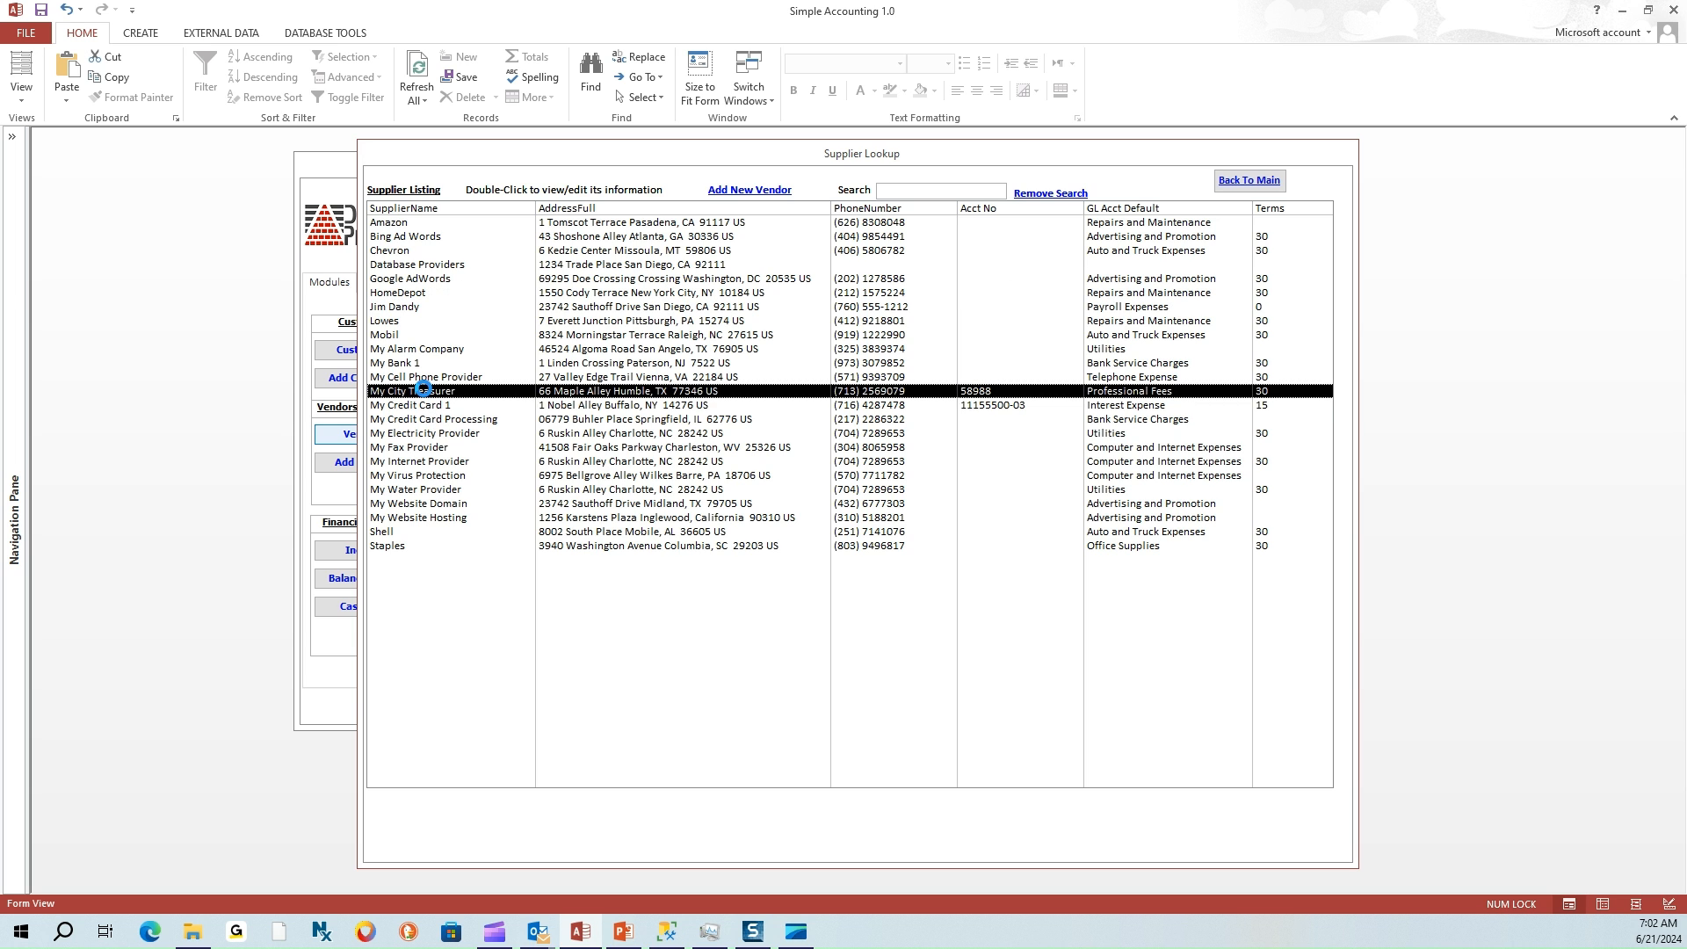
click(597, 600)
drag(596, 600, 650, 609)
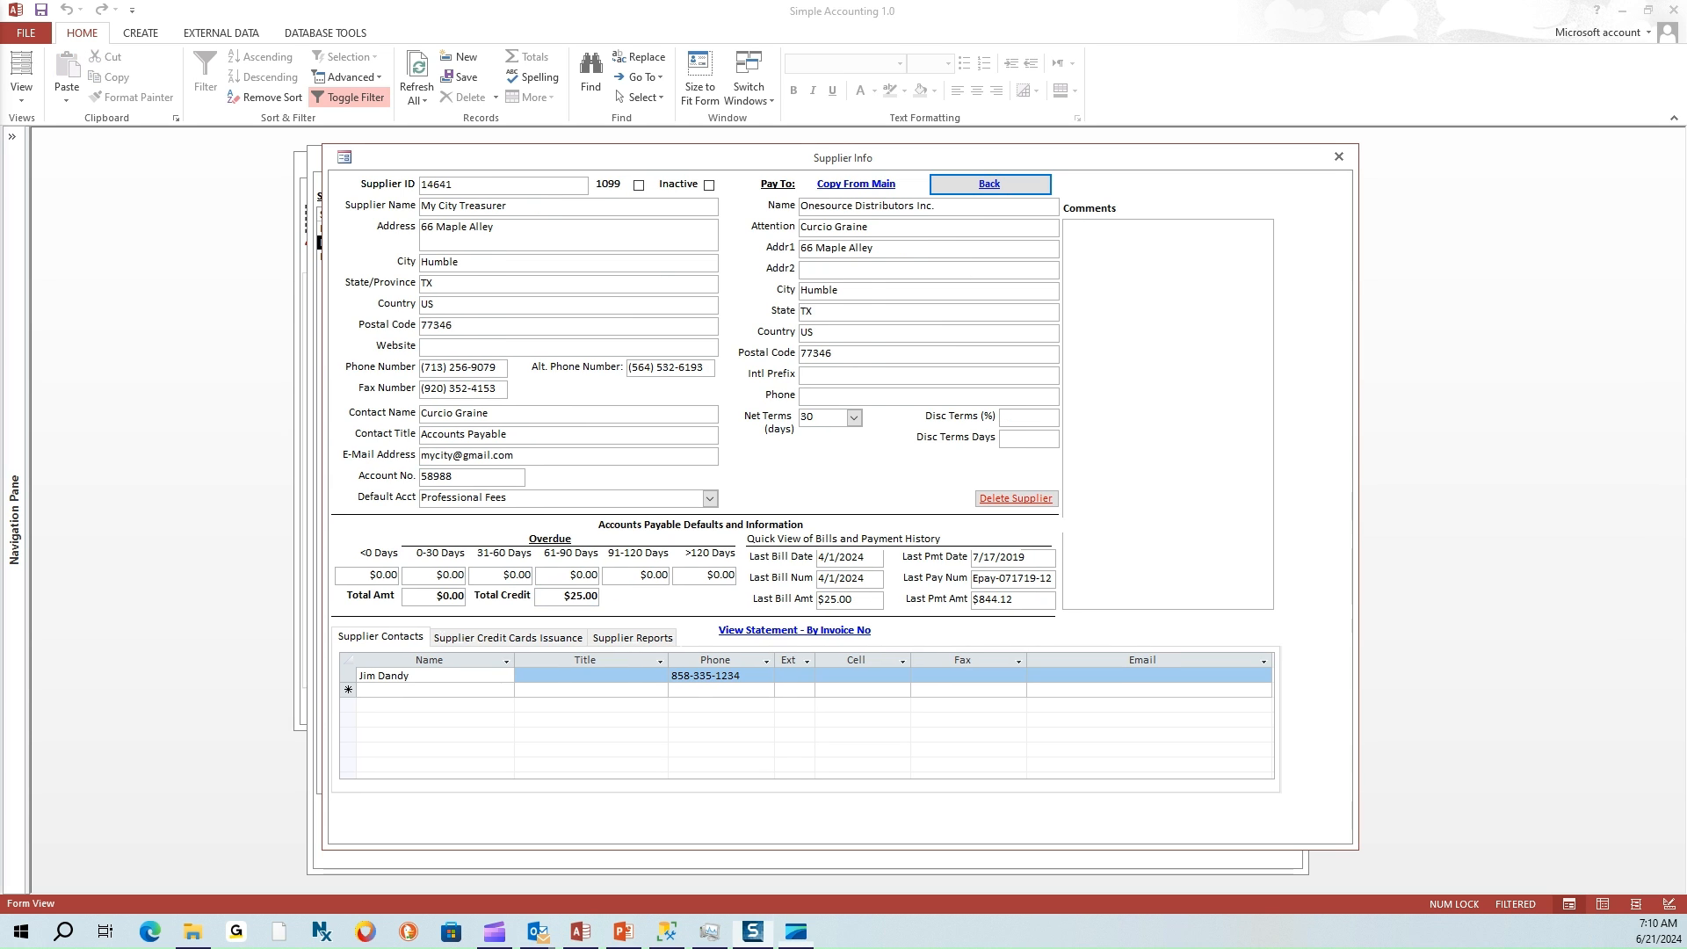
click(995, 188)
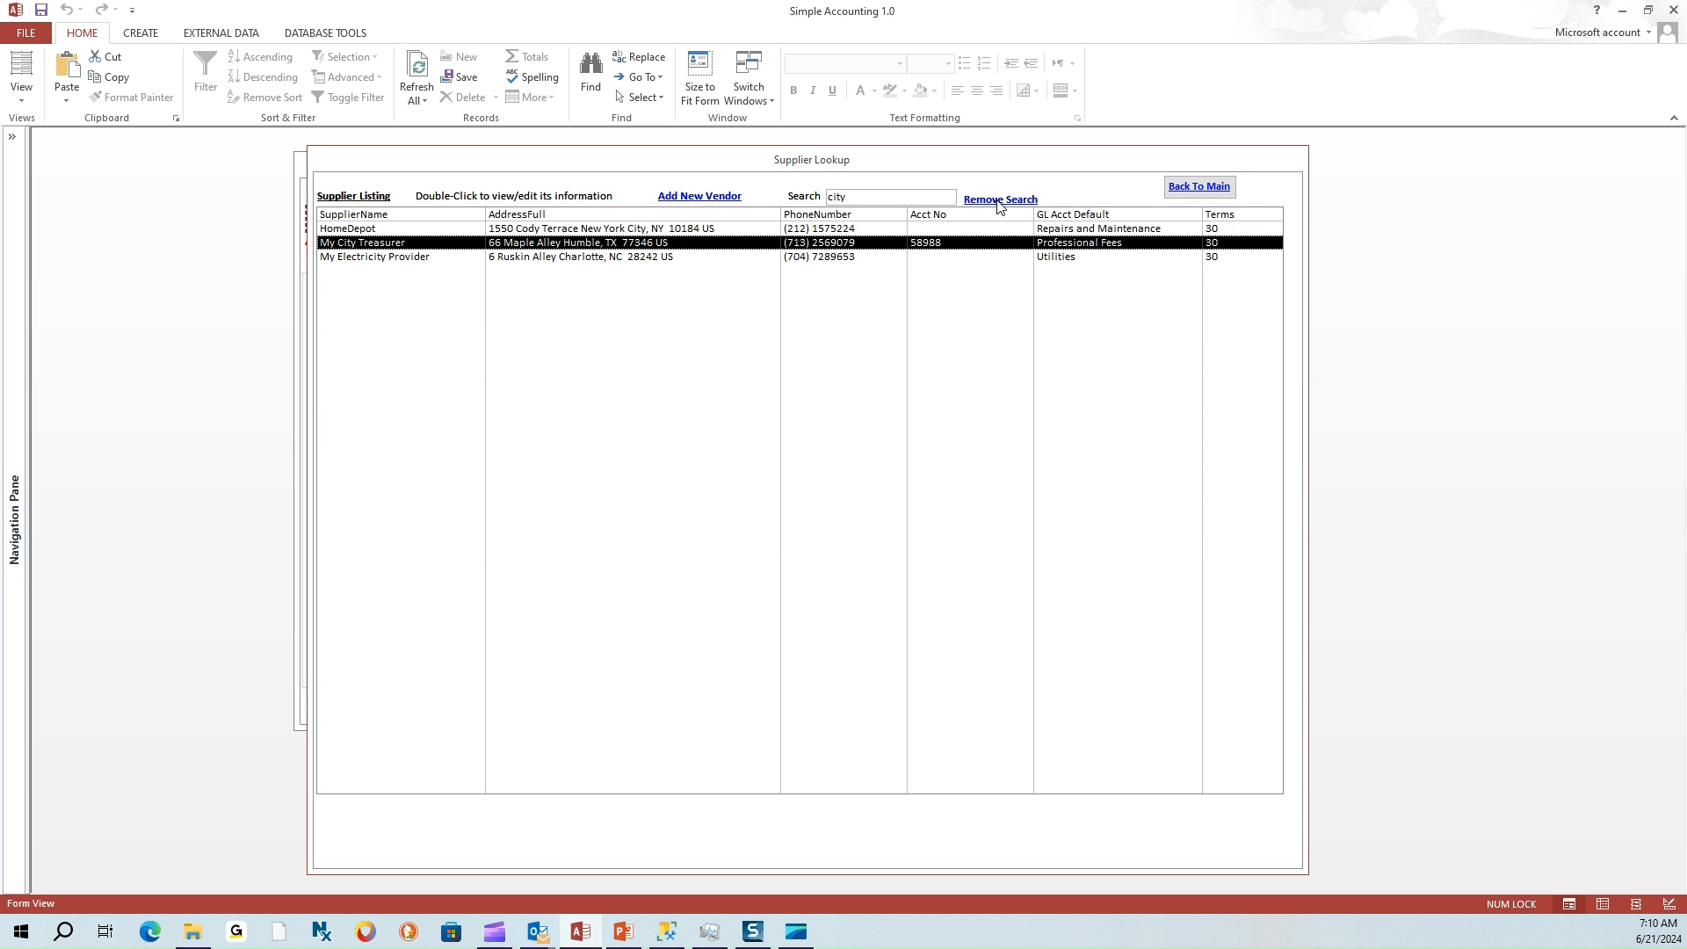
click(999, 202)
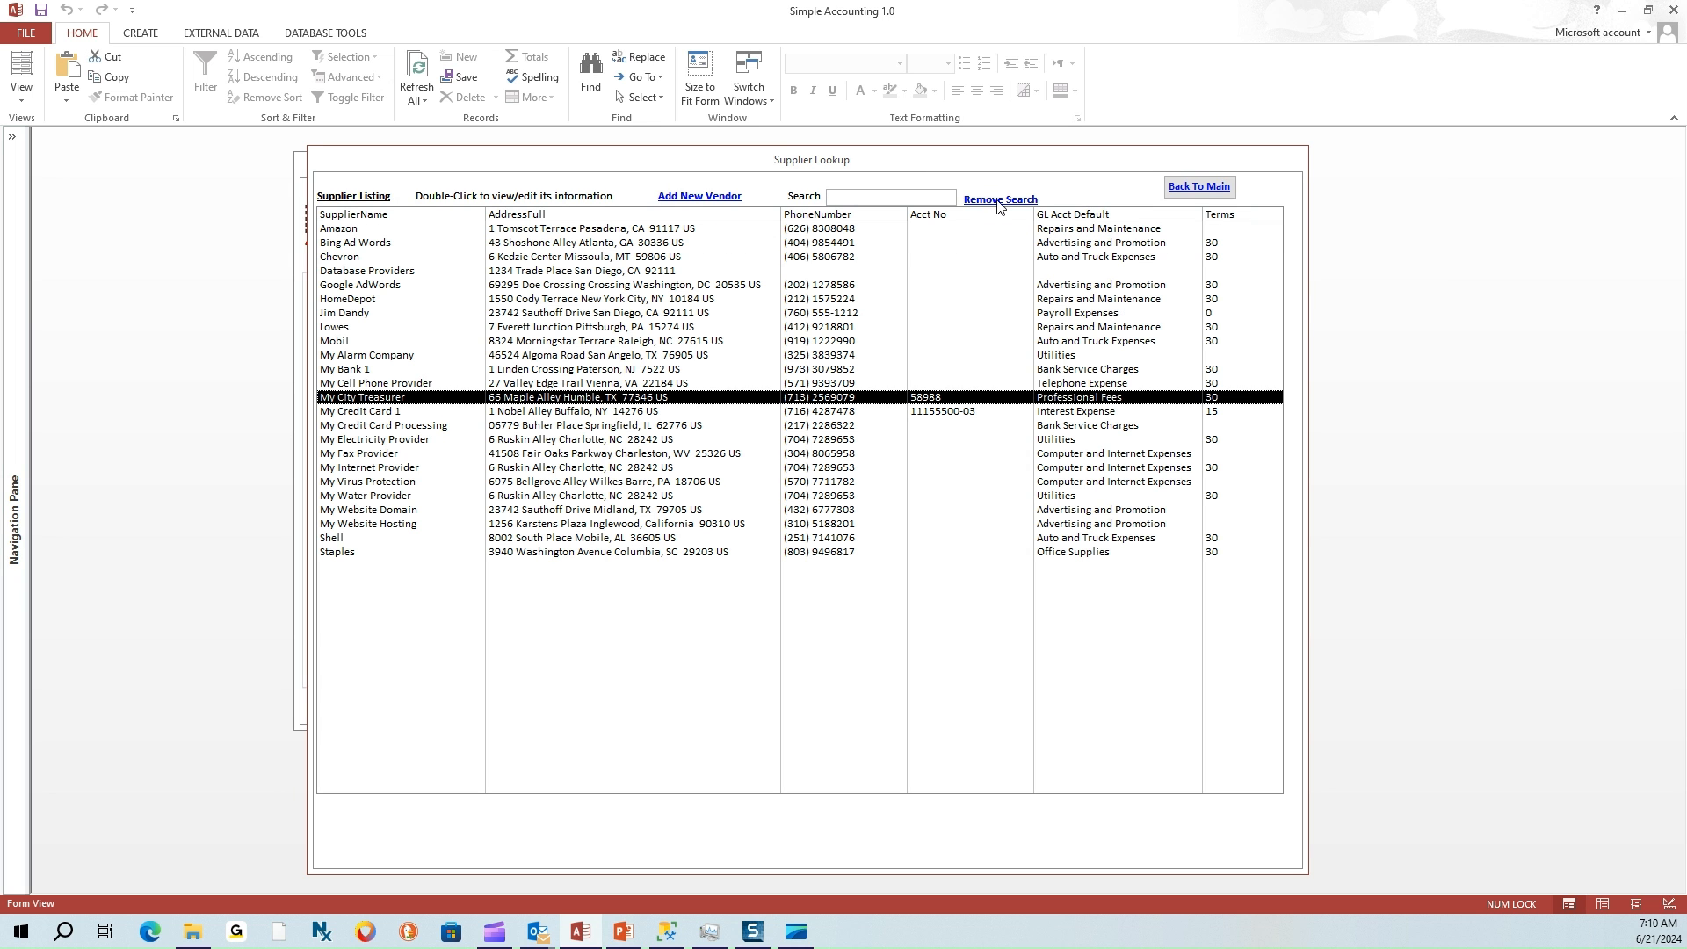
click(1182, 186)
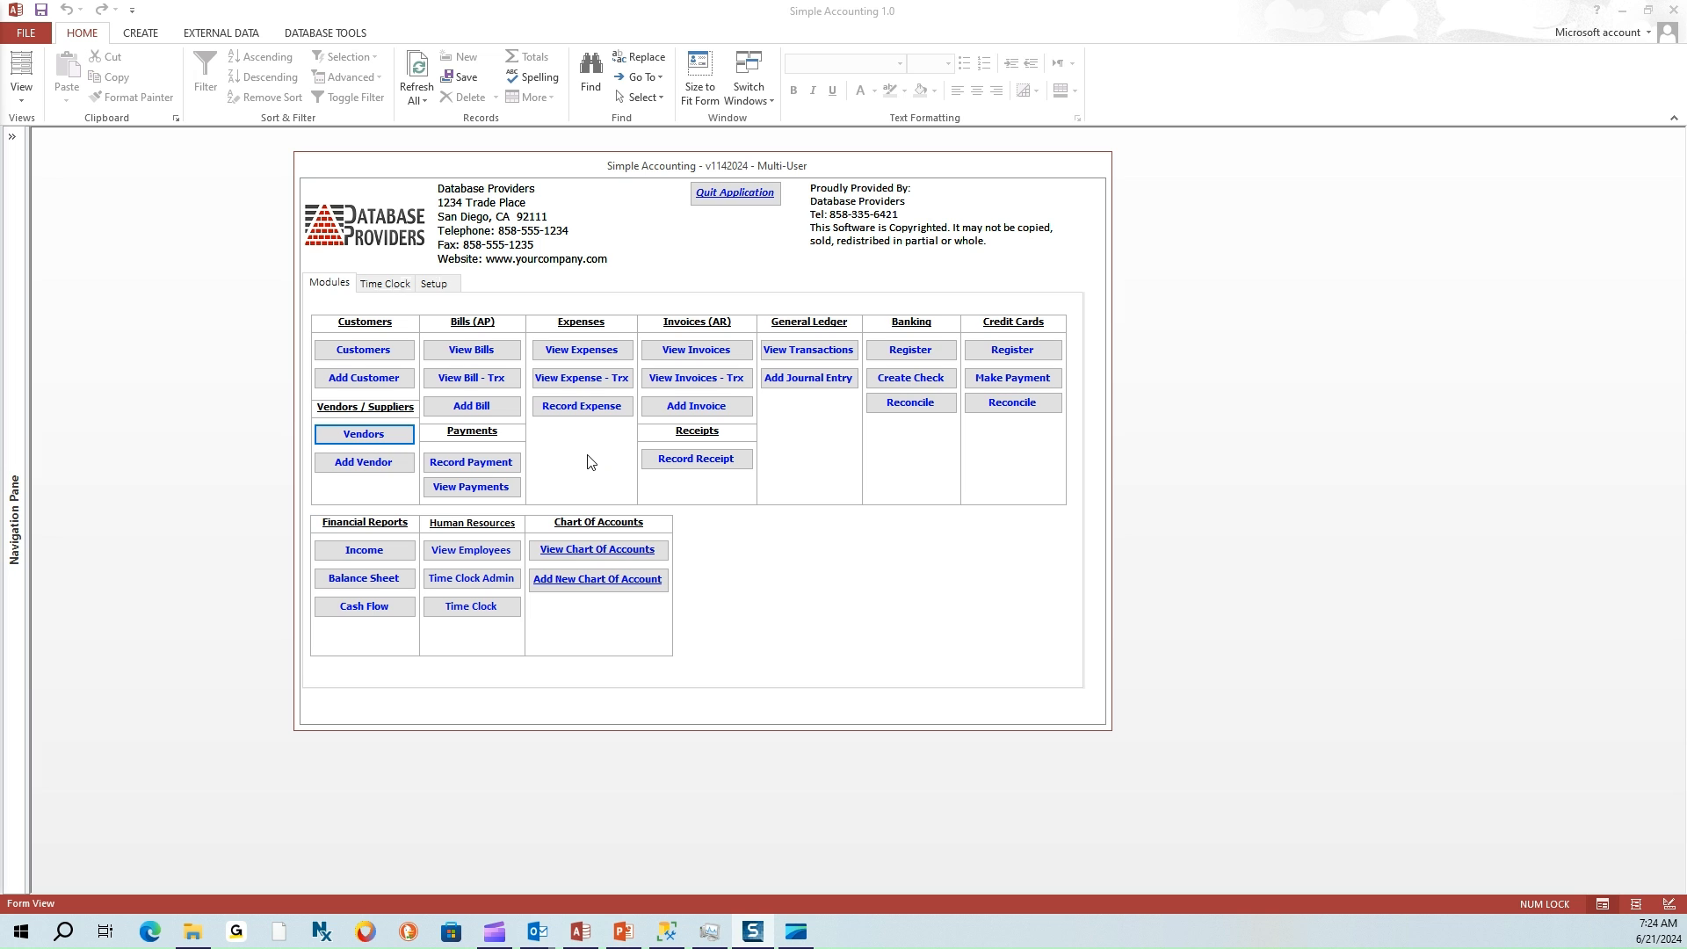
Open Vendors from the main menu, go back, and reopen the full Supplier Lookup list
click(364, 434)
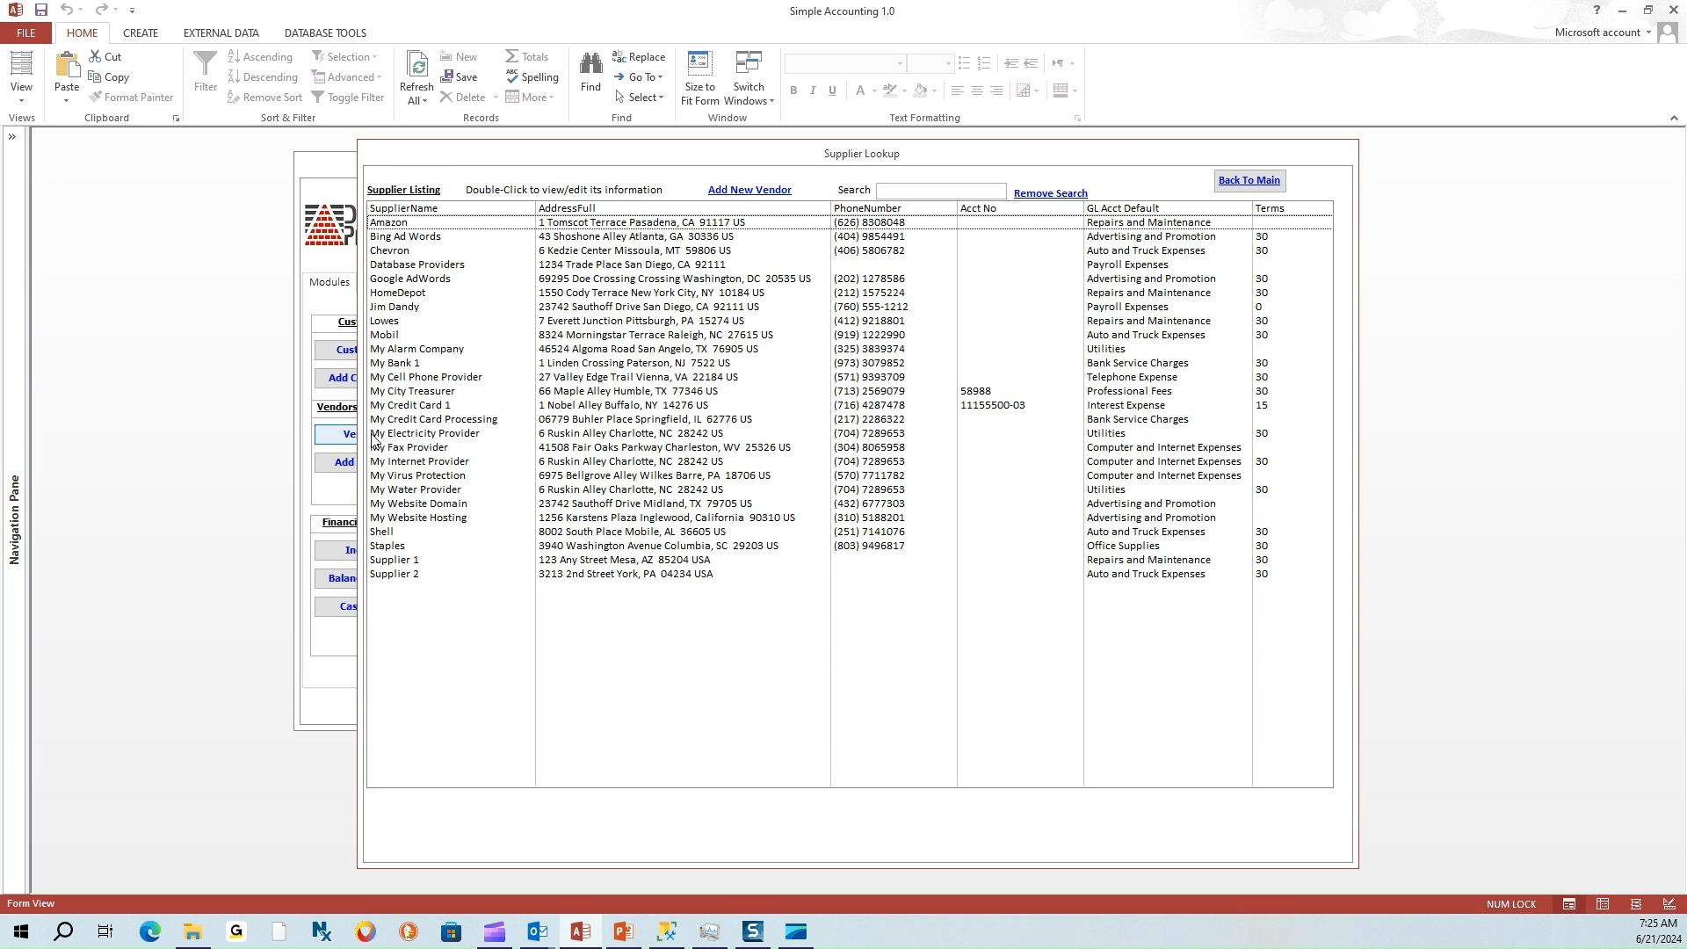
click(1240, 181)
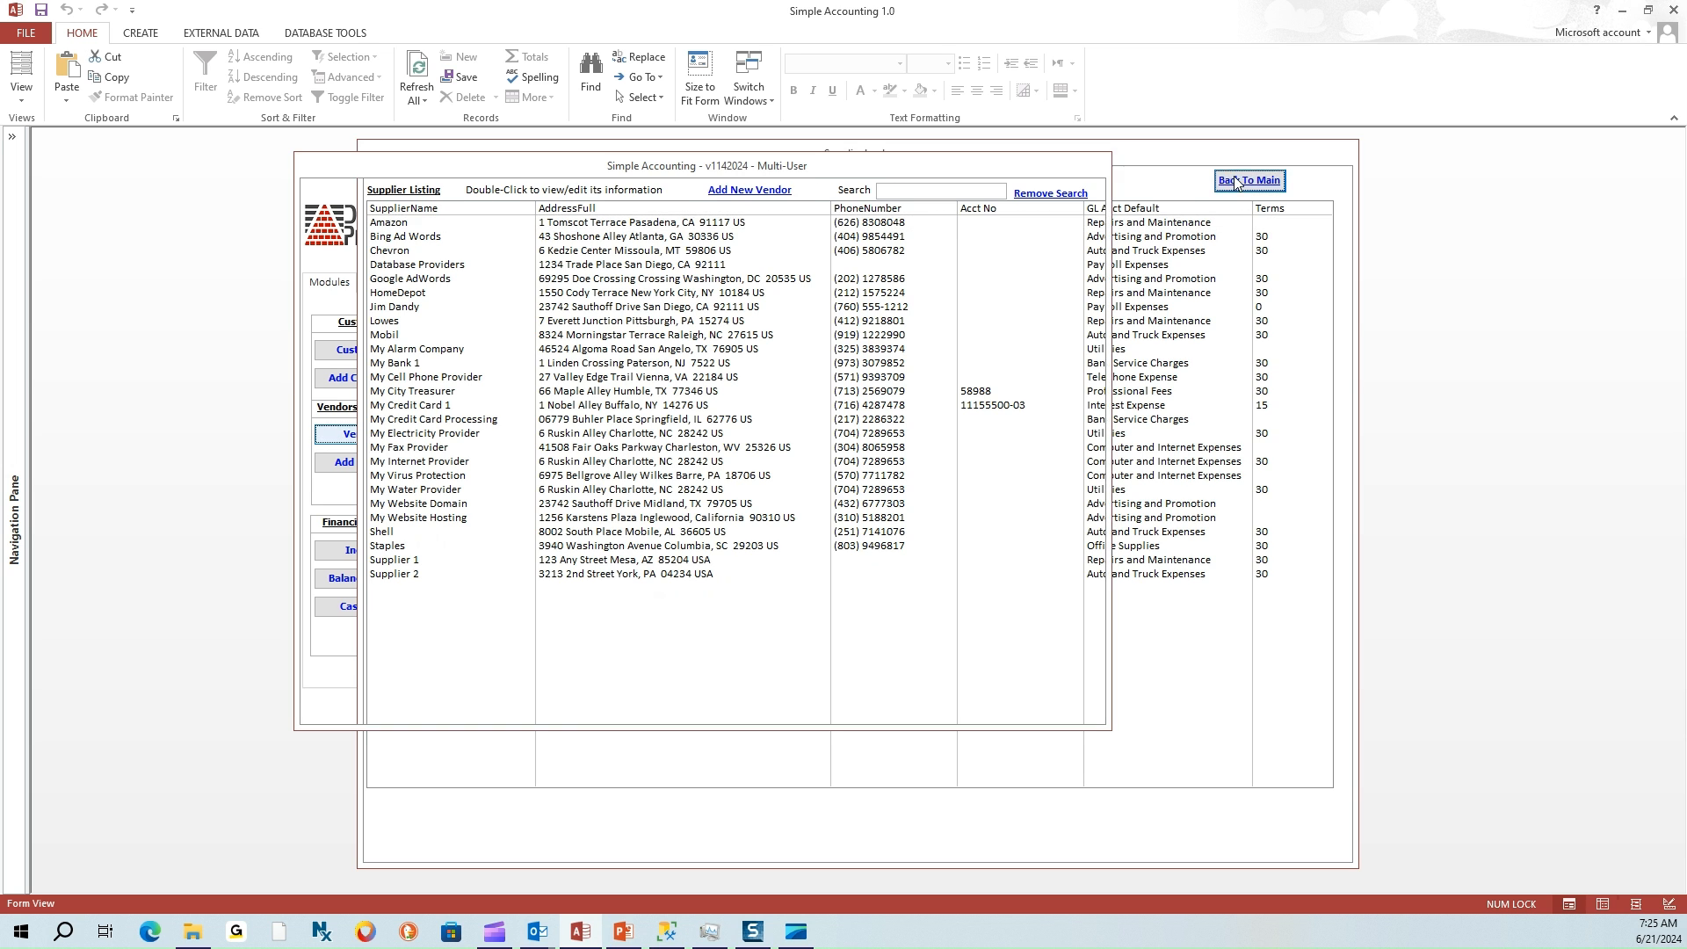
click(370, 439)
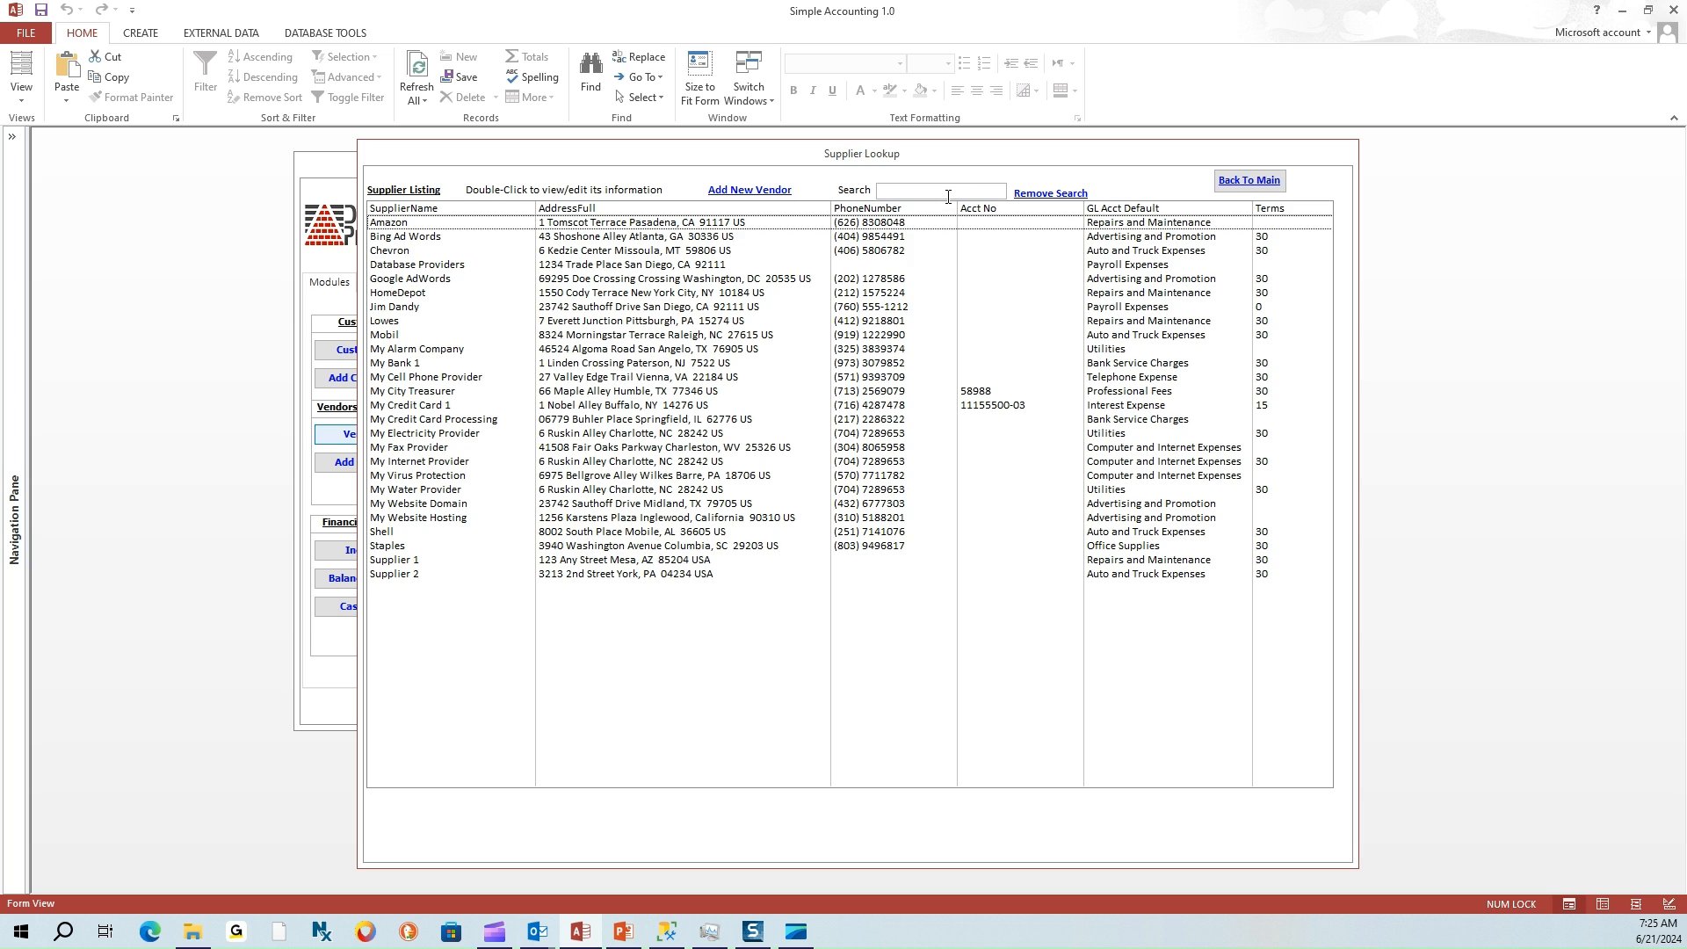
Search 'supplier' and delete Supplier 1 after confirming, leaving Supplier 2 in the results
click(897, 189)
text(supplier)
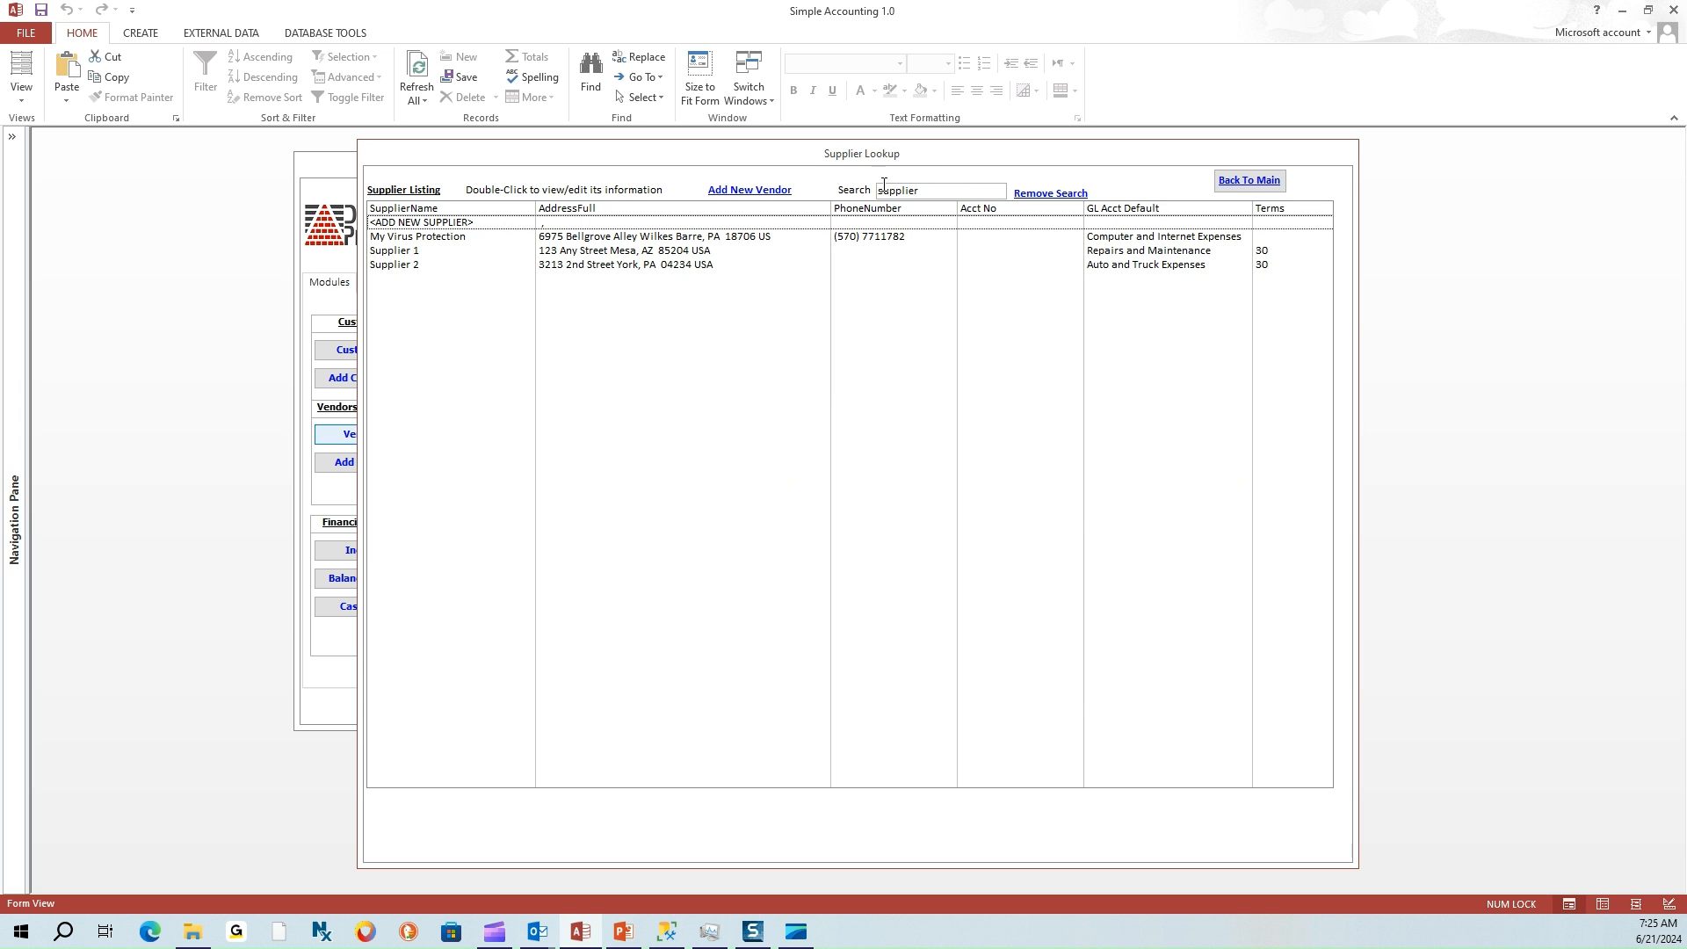
double_click(673, 253)
click(1063, 502)
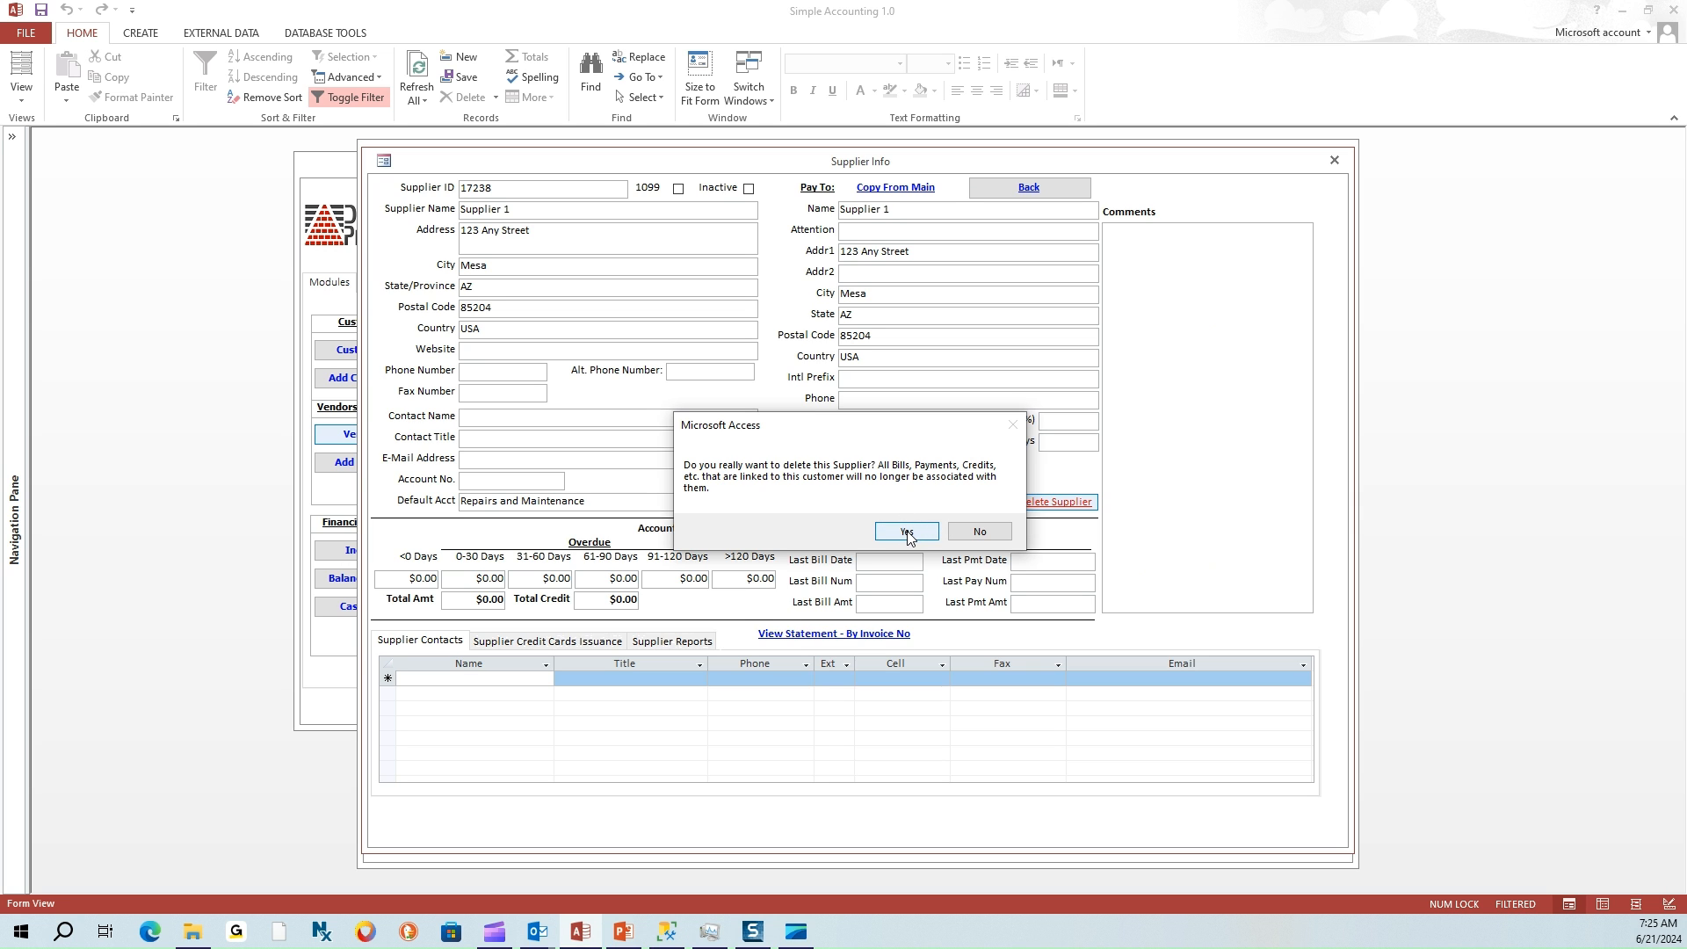
click(906, 532)
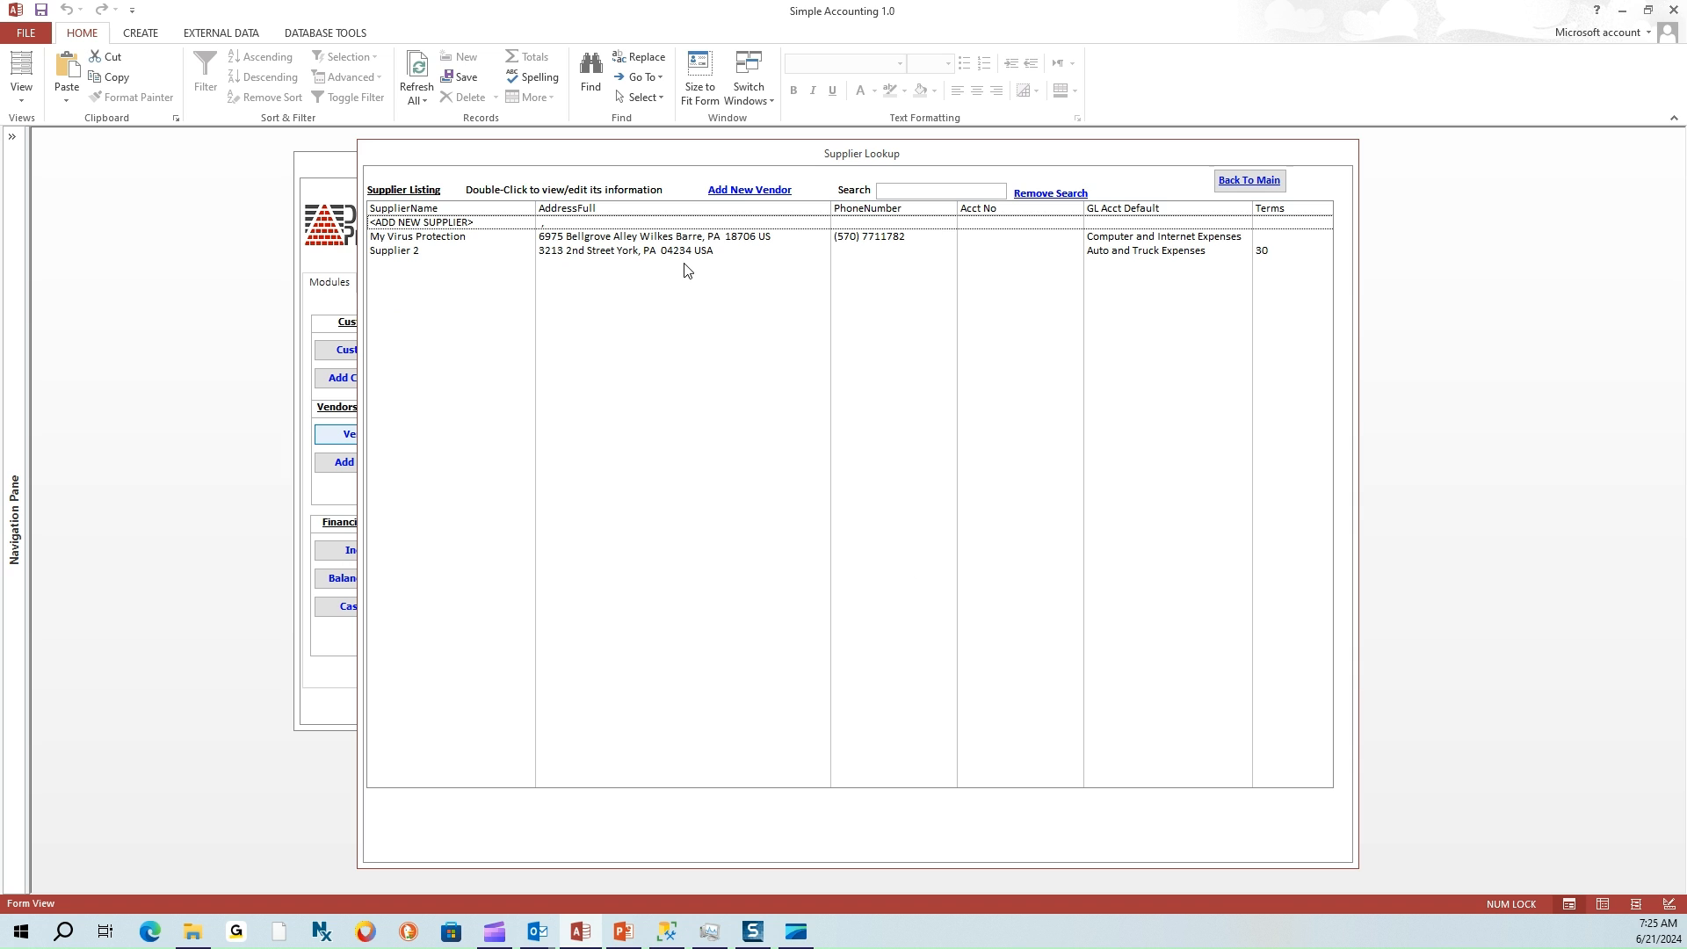
click(630, 255)
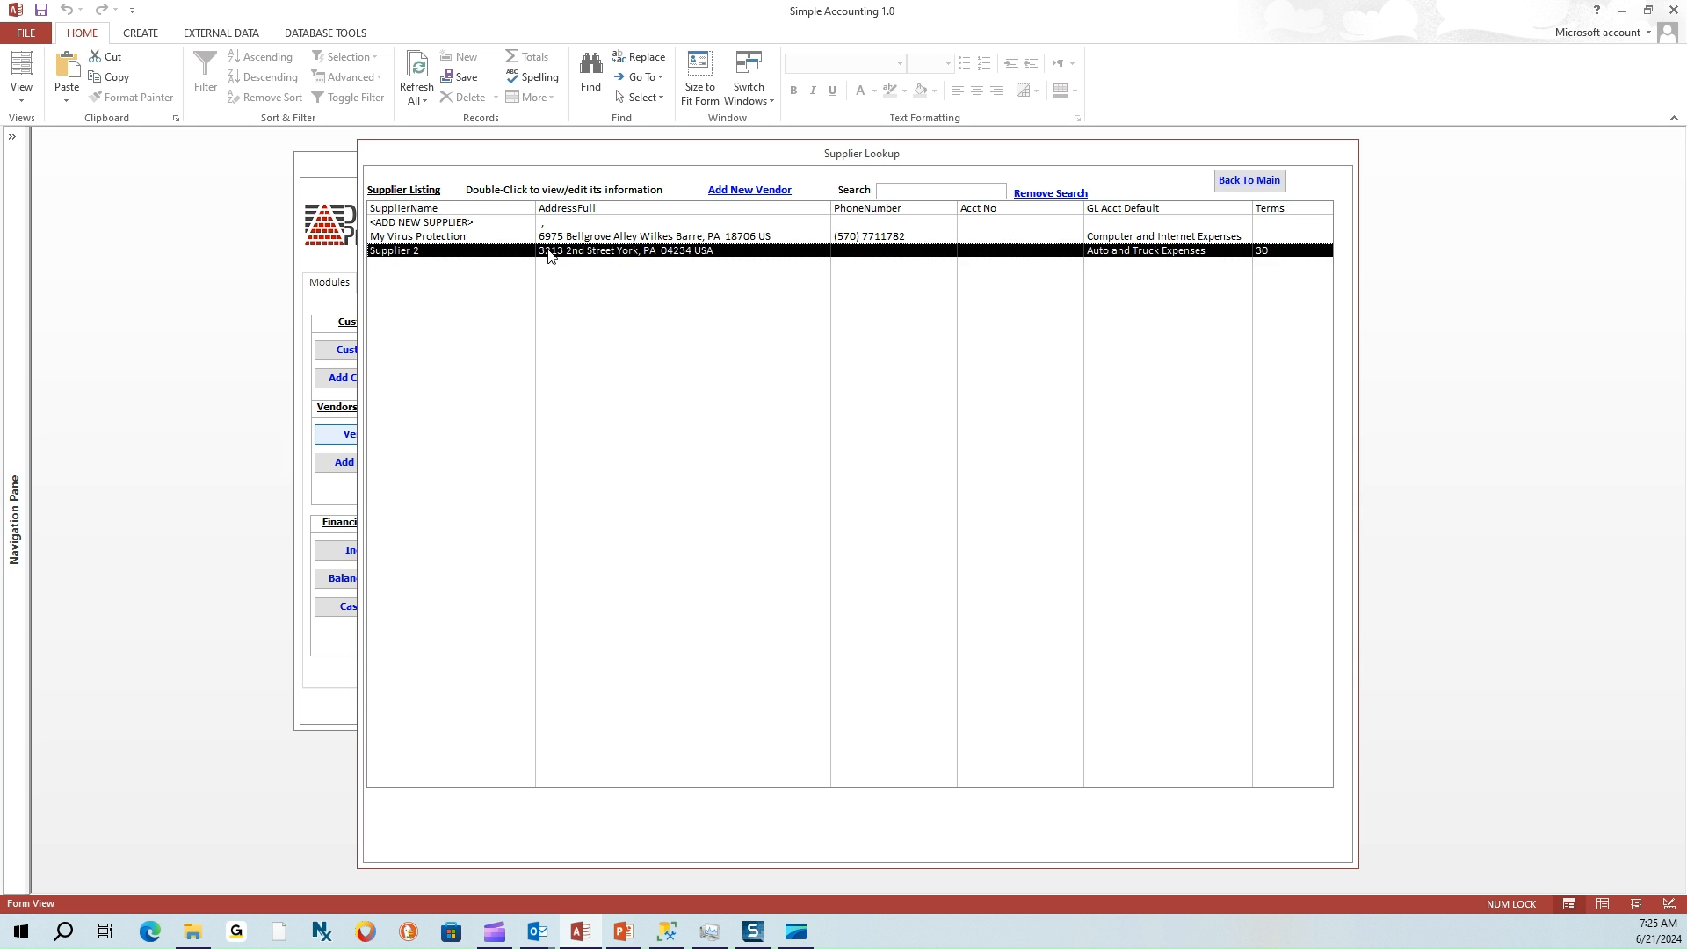
Reopen the full Vendors list and tick the Inactive checkbox on Supplier 2's record
click(1240, 183)
click(359, 434)
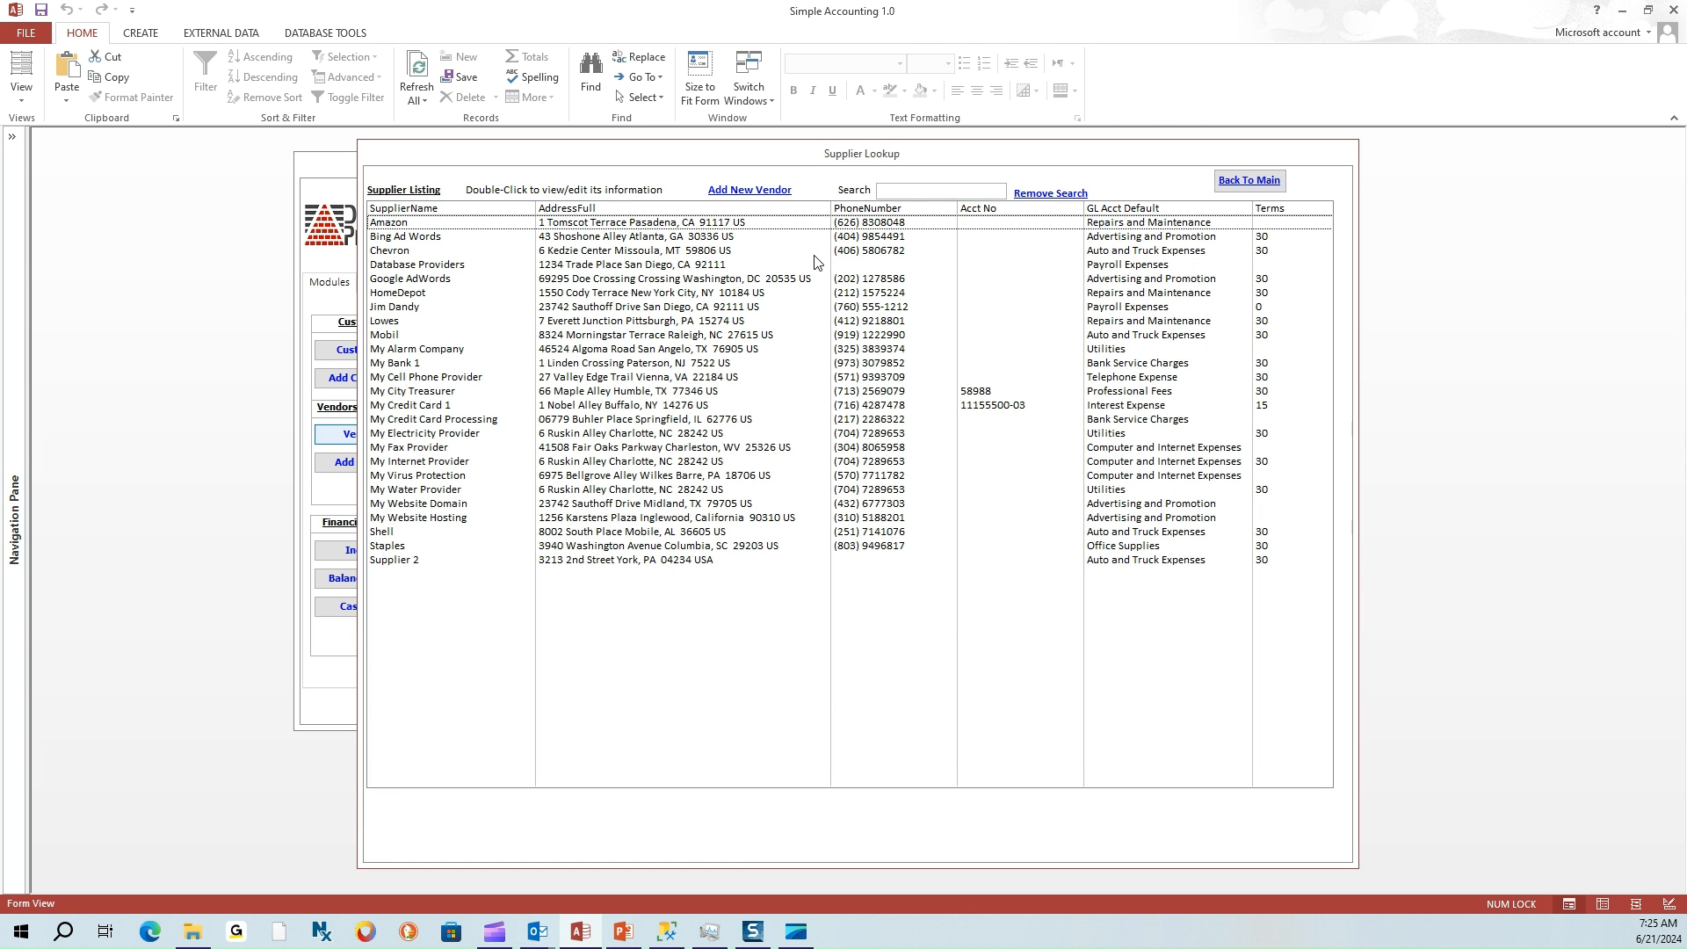
click(447, 564)
double_click(447, 565)
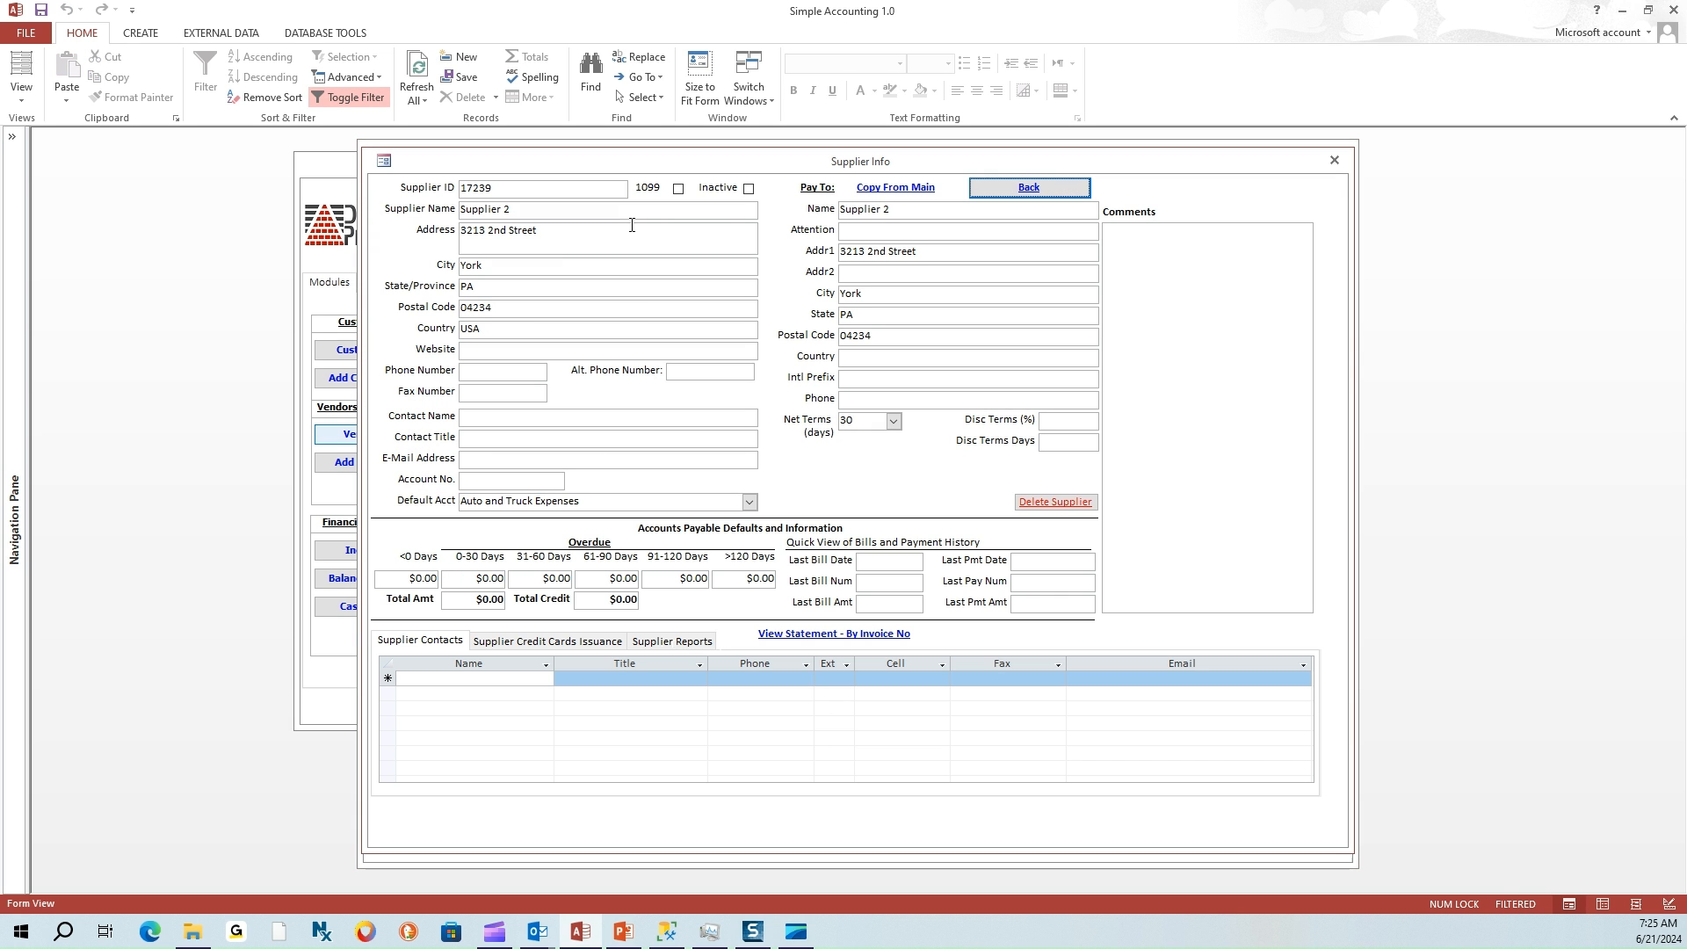
click(749, 188)
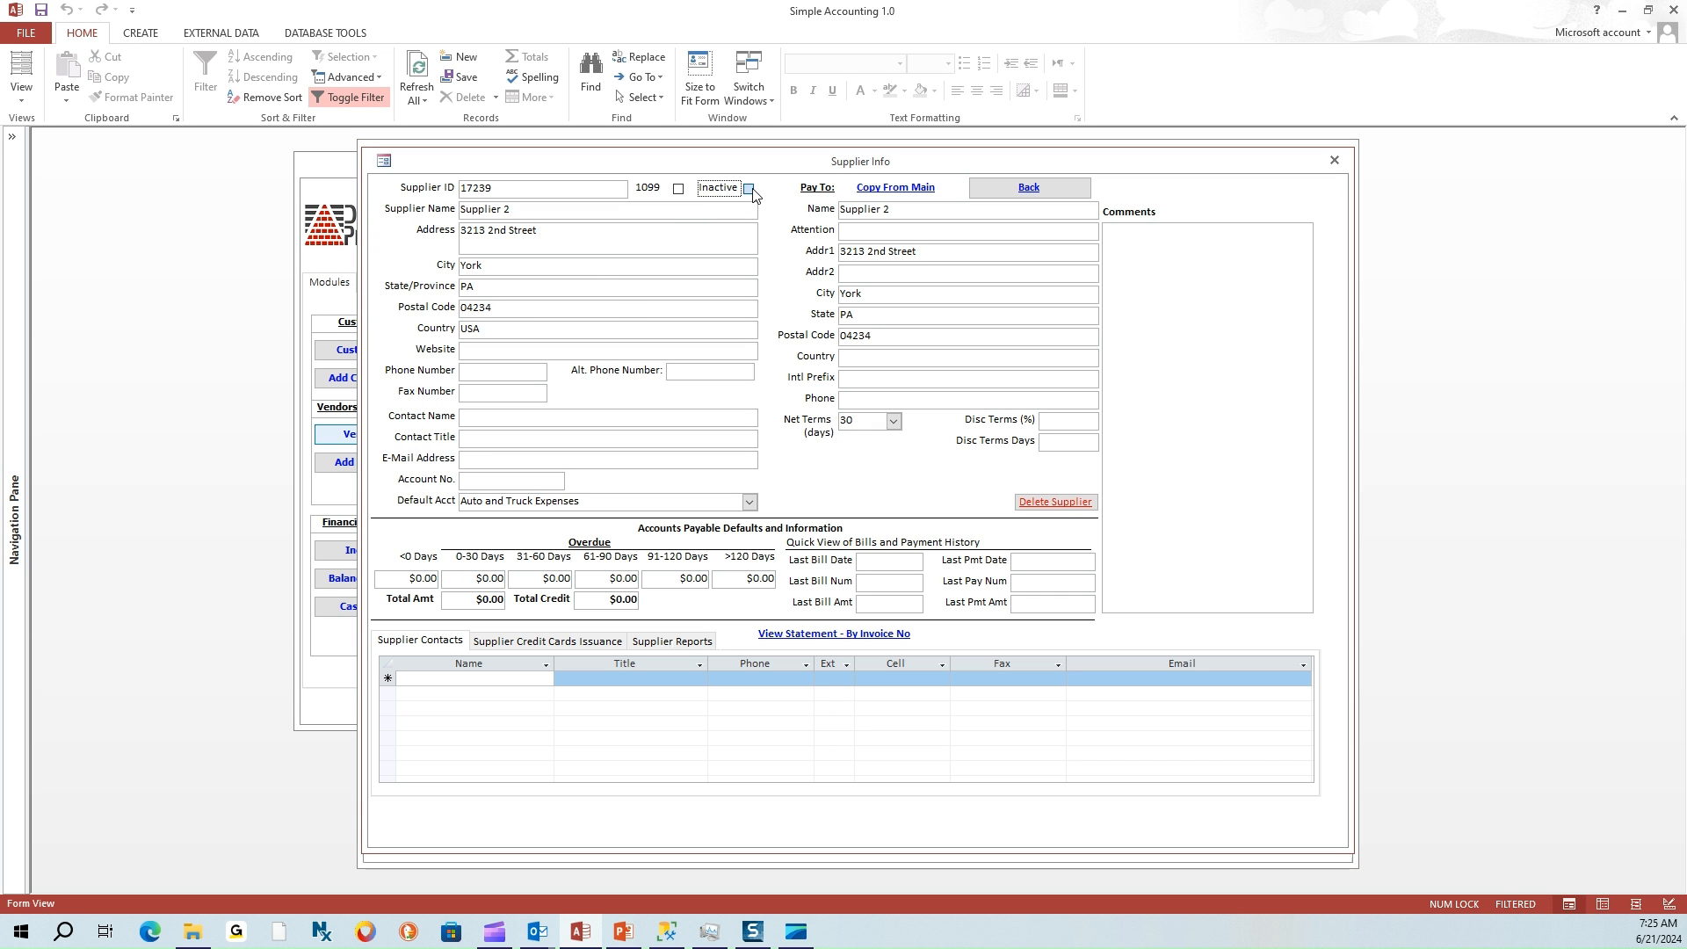
click(1034, 196)
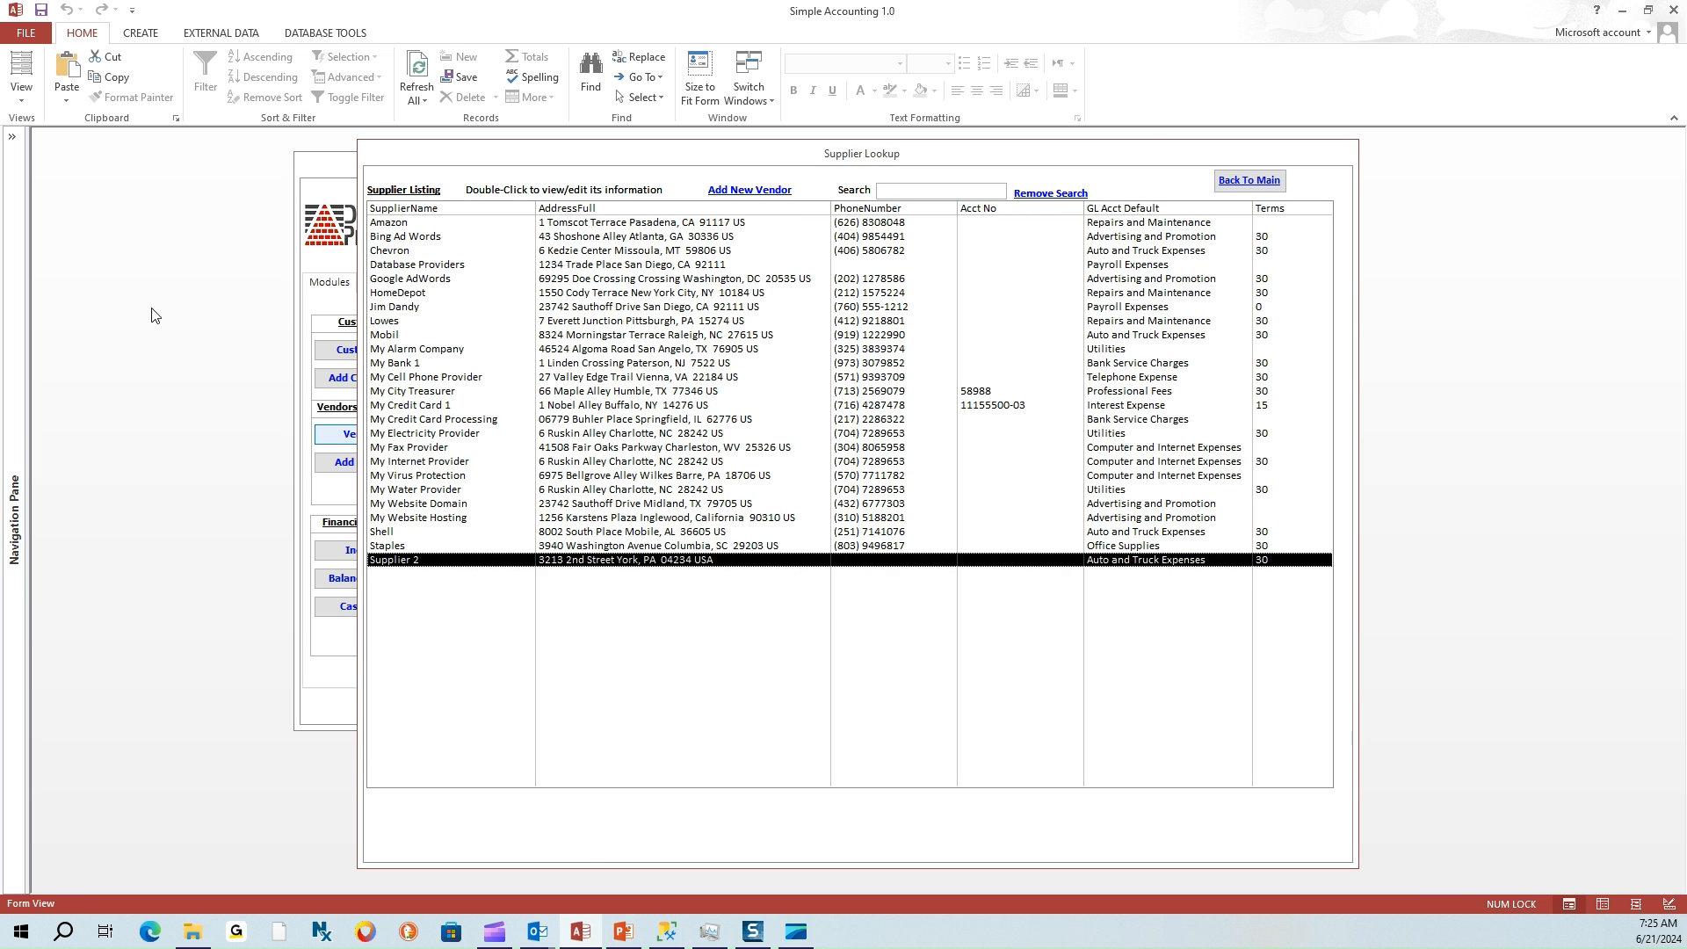